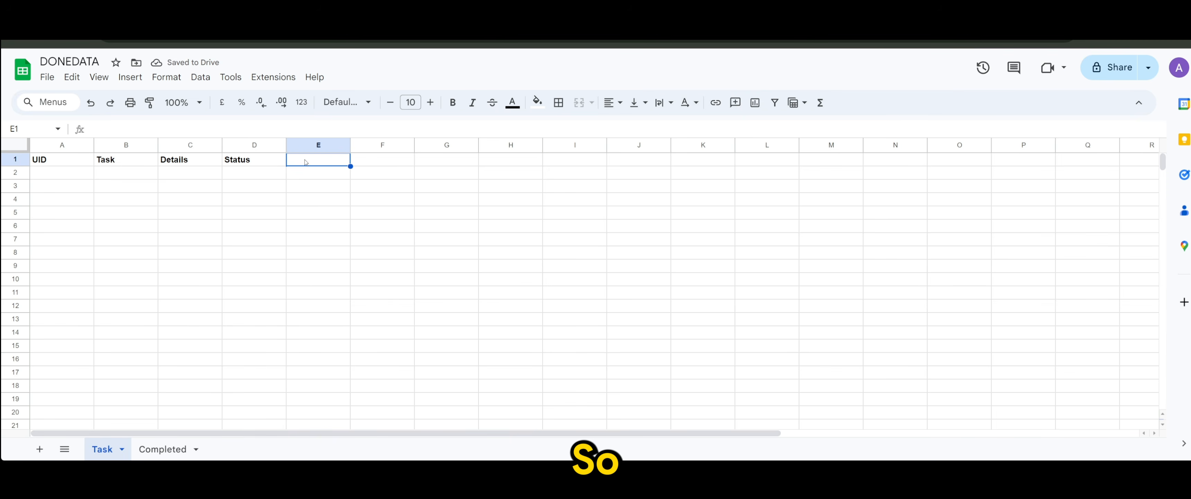
Step: Add the header "Updated By" in cell E1 of the Task sheet and make it bold
text(Updated By)
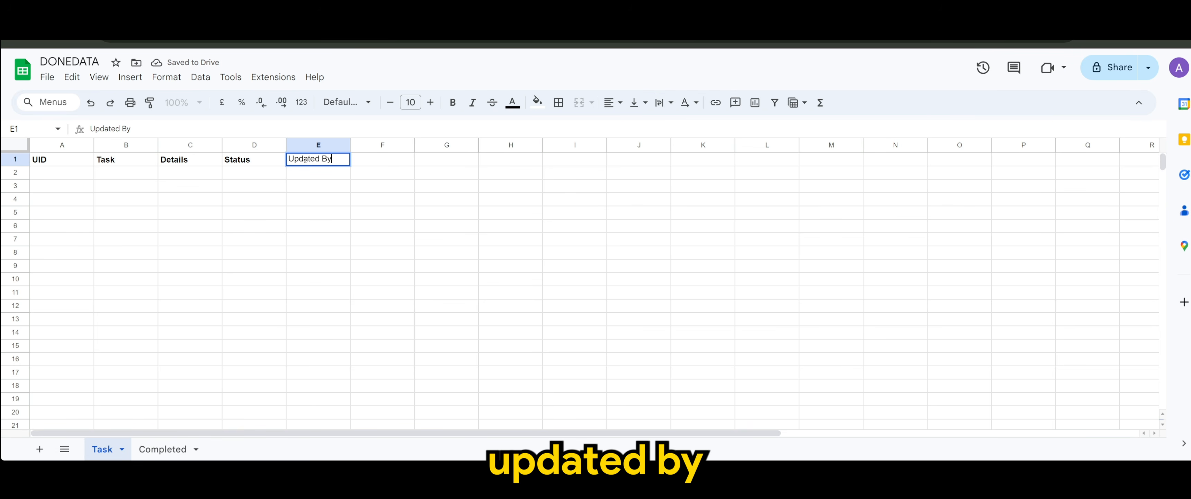
click(313, 197)
click(329, 164)
key(ctrl+b)
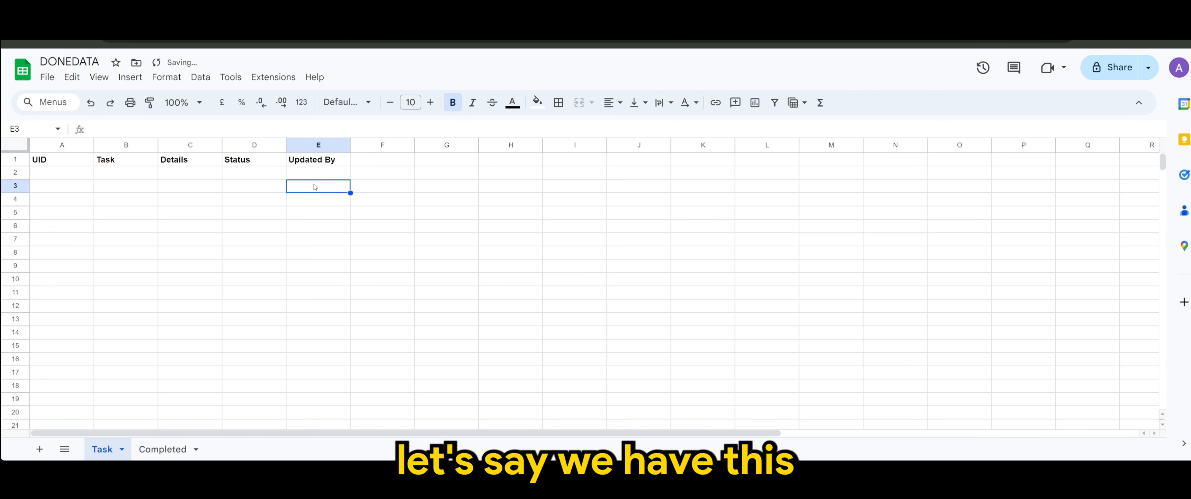
Step: Copy the header row A1:E1 from the Task sheet to the Completed sheet, starting at cell A1
drag(338, 166, 52, 164)
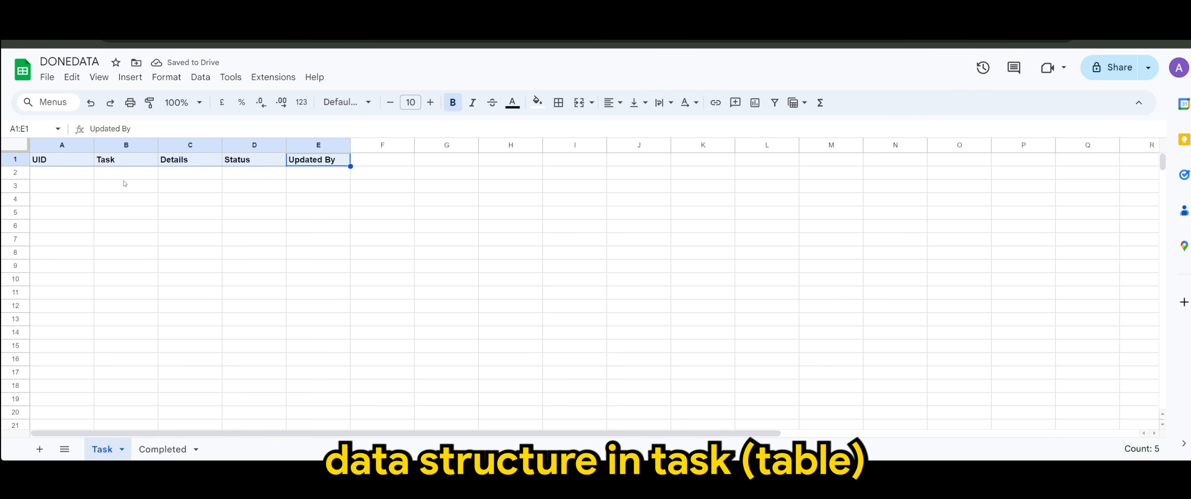
key(ctrl+c)
click(192, 240)
click(163, 449)
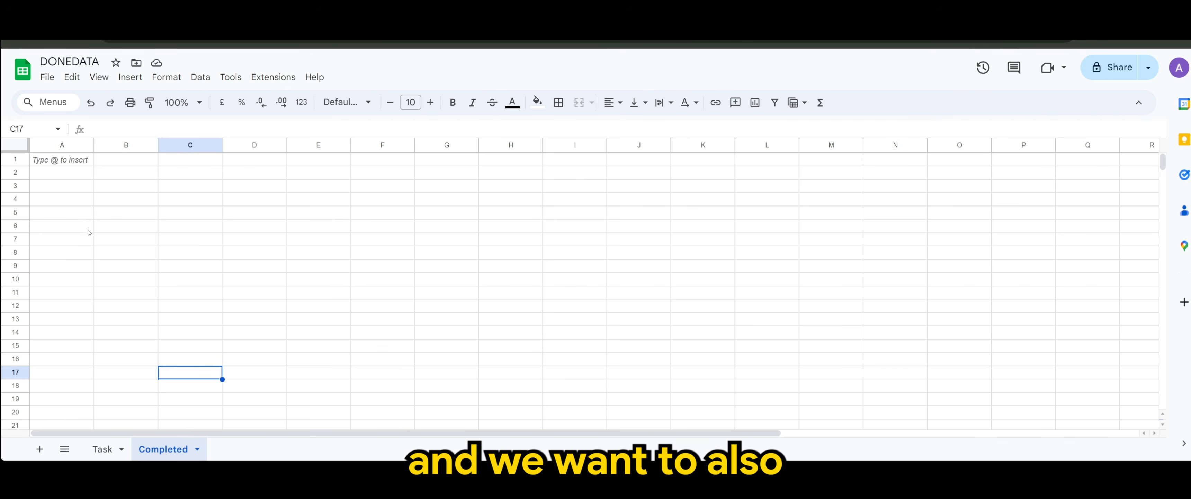
click(62, 162)
key(ctrl+v)
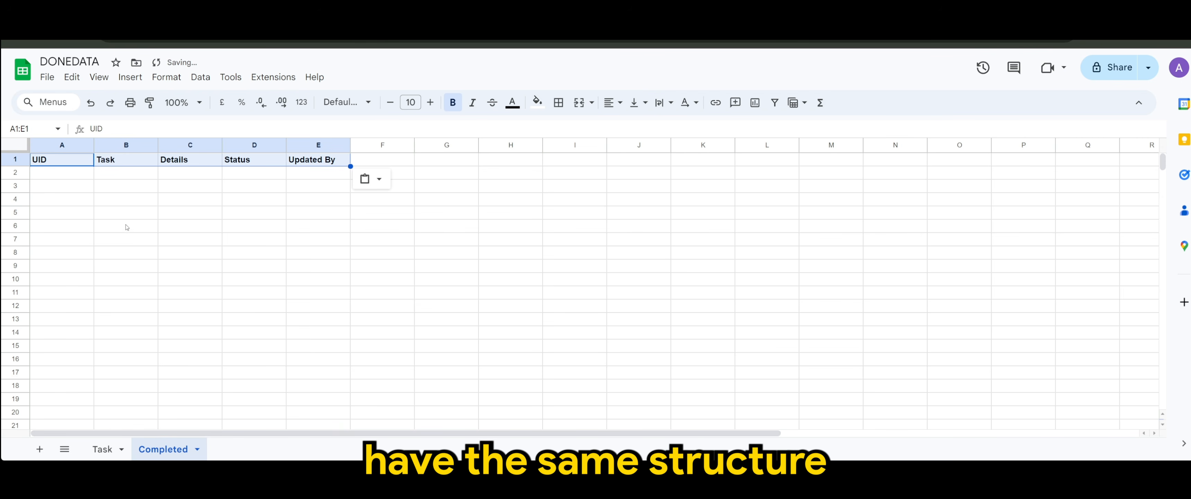
click(205, 253)
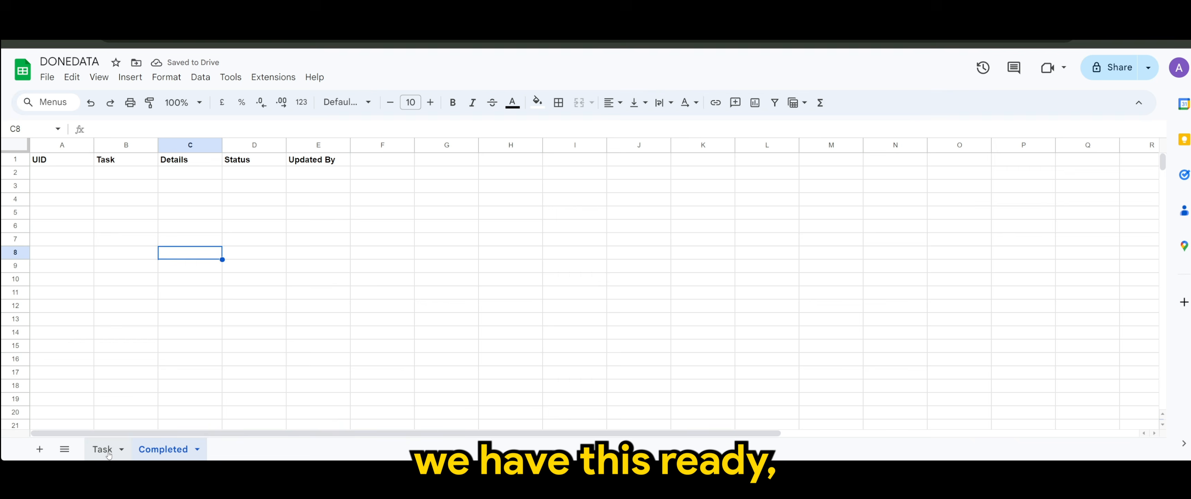
Step: Create an AppSheet app from the DONEDATA spreadsheet and dismiss the app-ready dialog
click(245, 239)
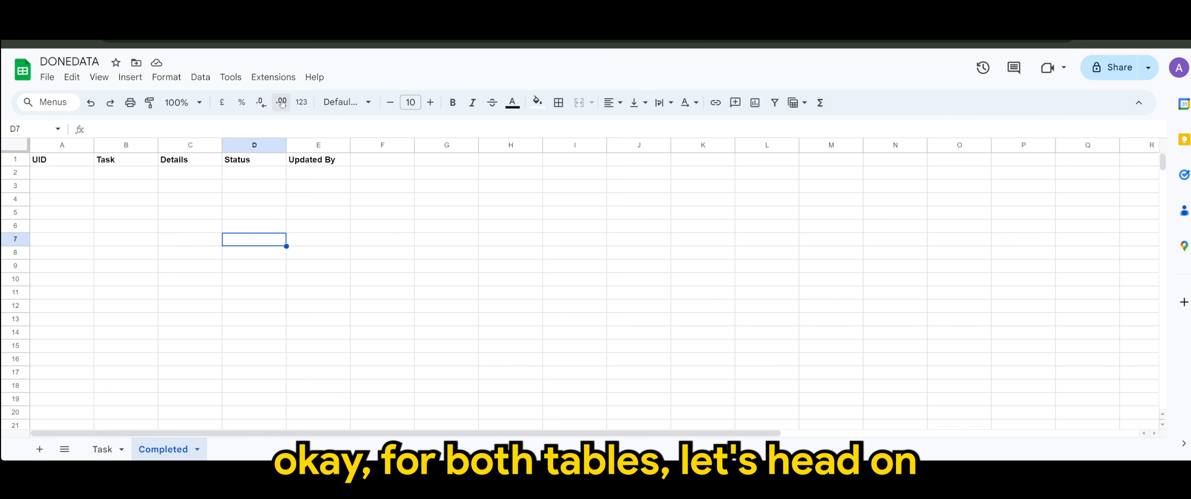
click(275, 80)
mouse_move(303, 172)
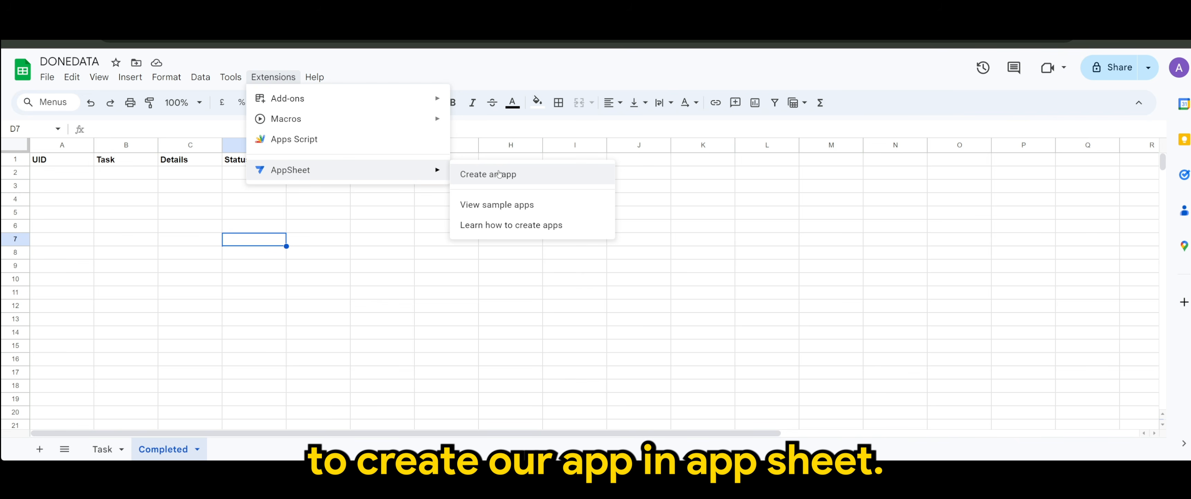
click(486, 174)
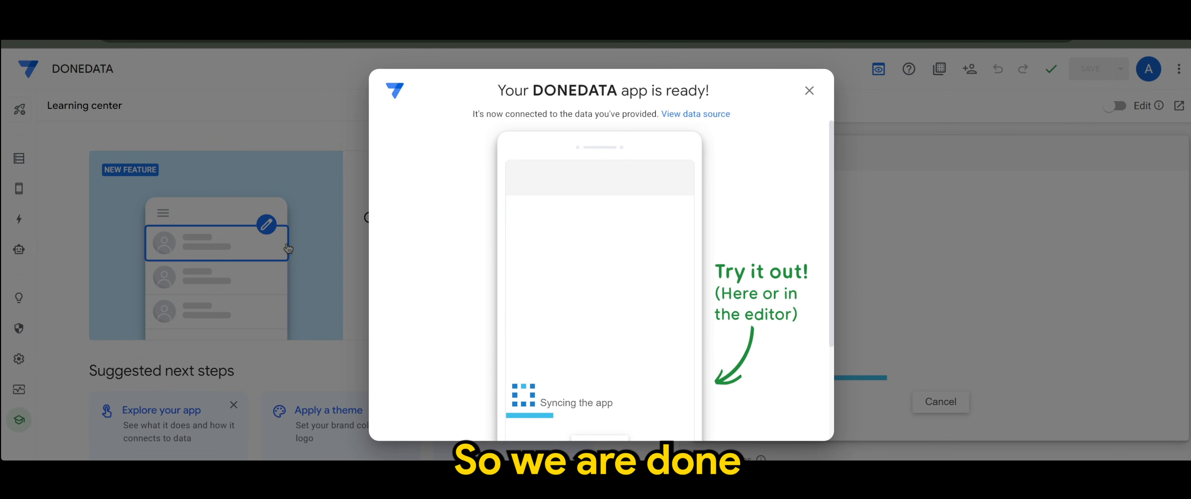
click(809, 91)
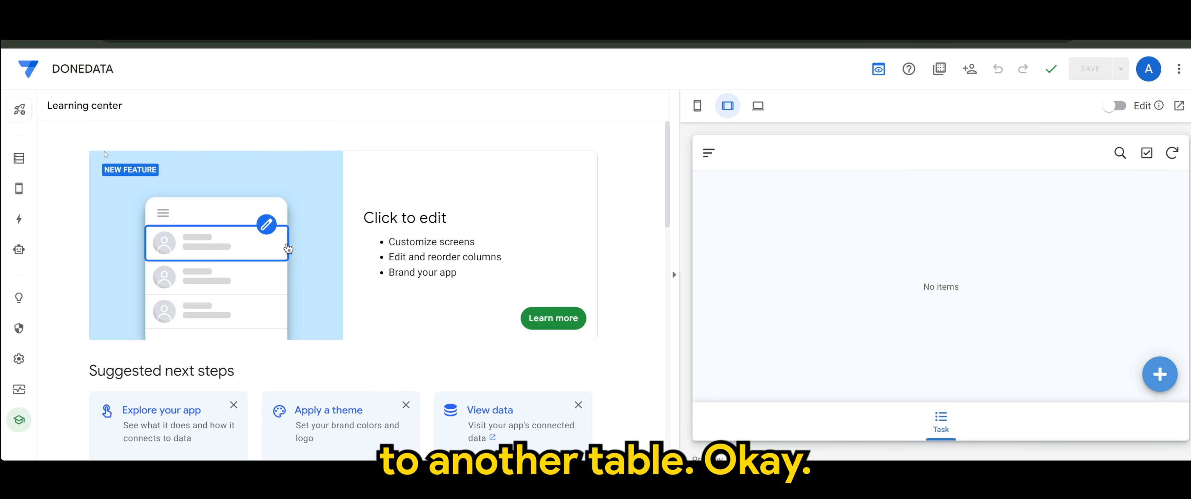
Step: Add the suggested "Completed" table from DONEDATA to the app's data
click(18, 158)
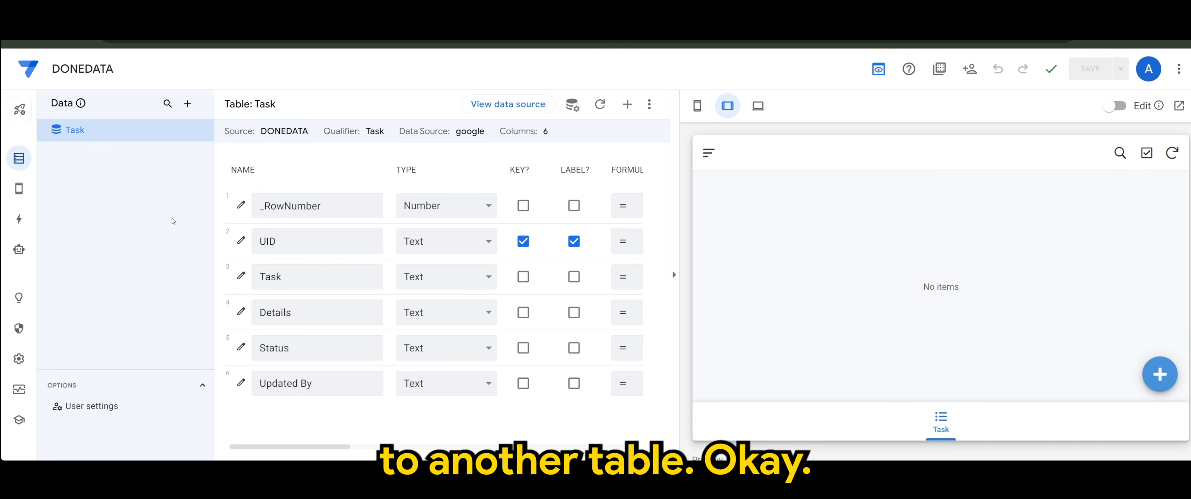
click(187, 104)
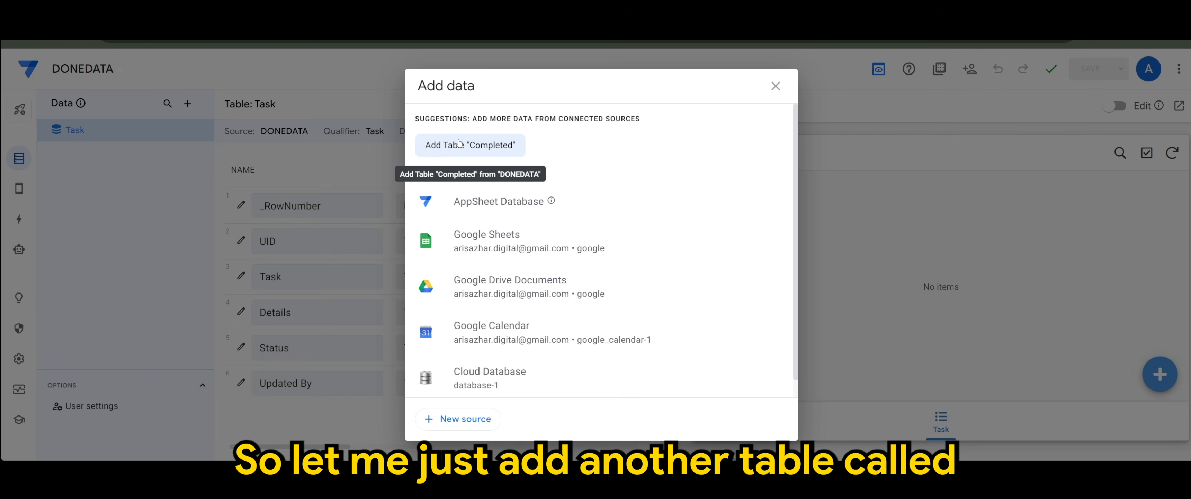
click(436, 147)
click(776, 306)
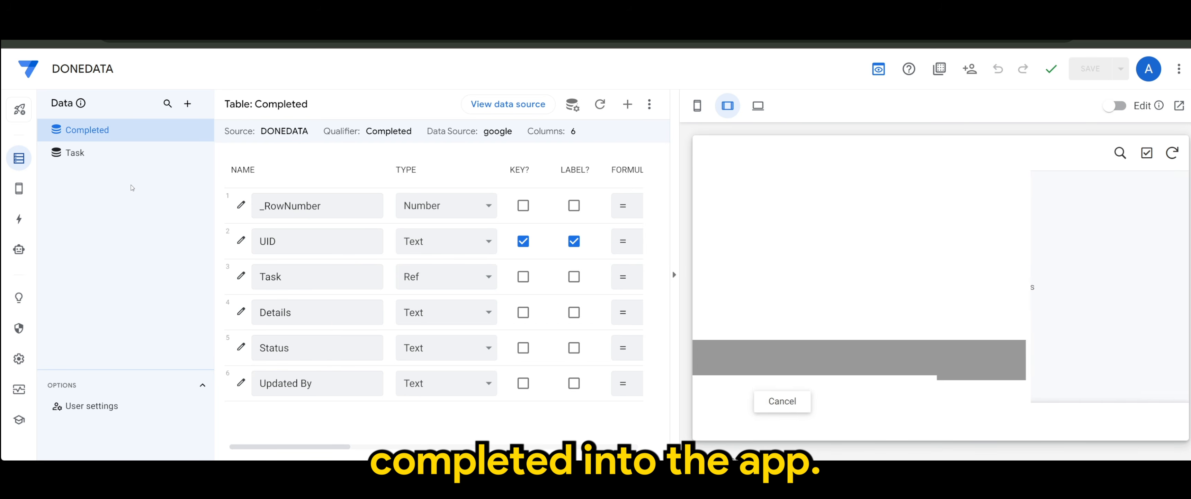
Step: Change the Status column of the Task table to the Enum type
click(128, 154)
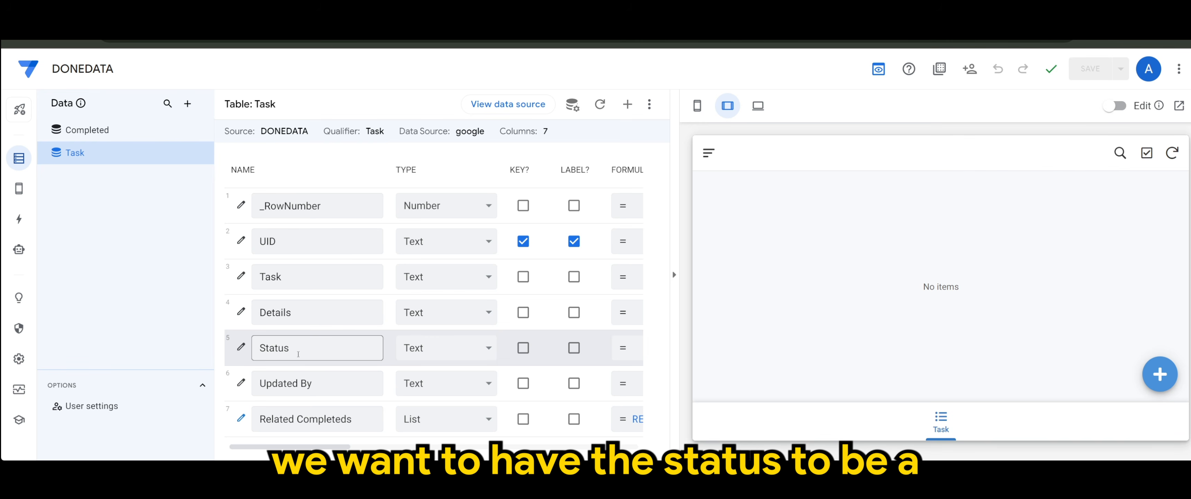
click(424, 349)
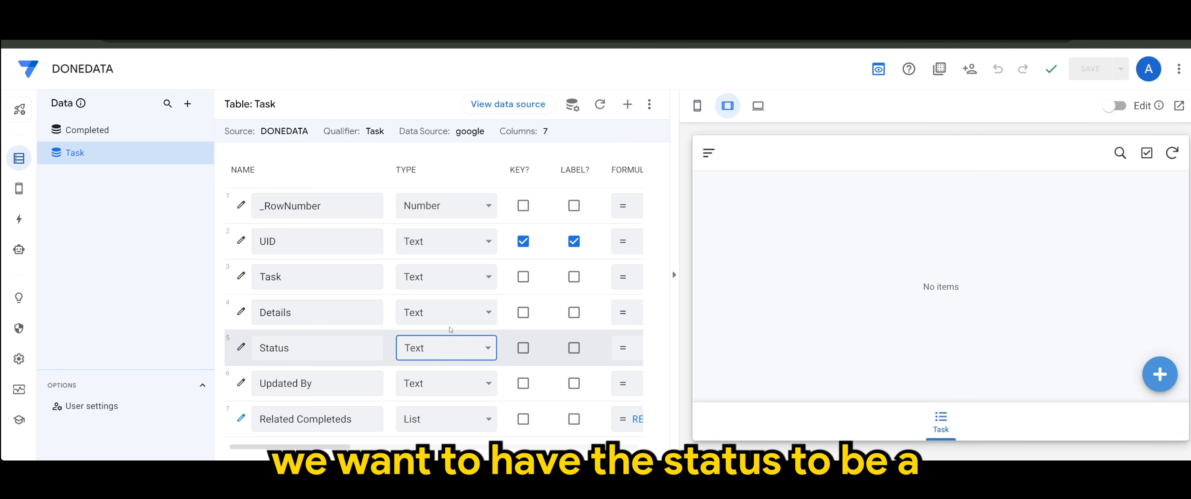
click(440, 240)
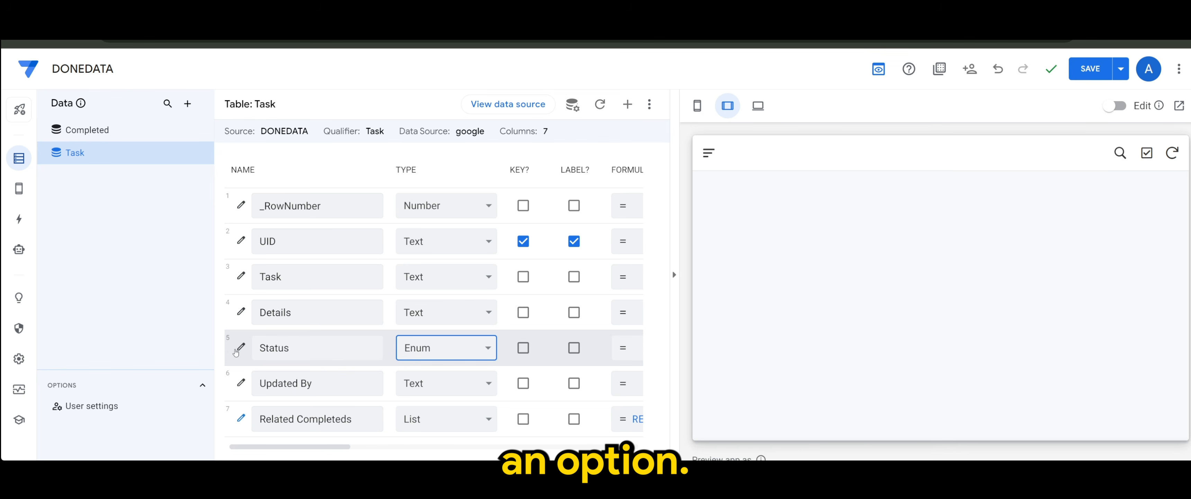
Step: Define "In Progress" and "Completed" as the Enum values of the Task table's Status column
click(241, 347)
scroll(543, 313, down, 2)
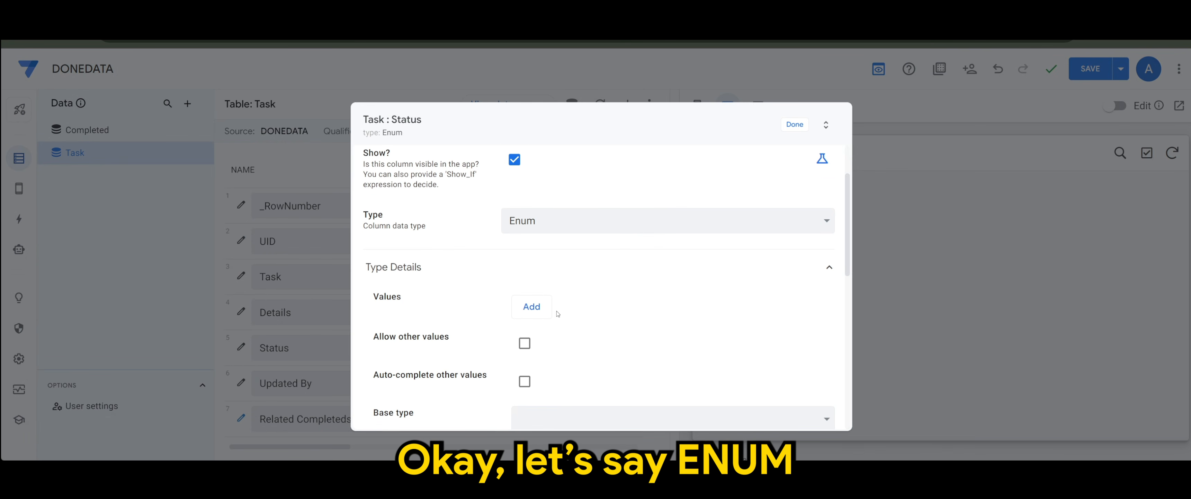
click(543, 313)
click(543, 346)
click(573, 349)
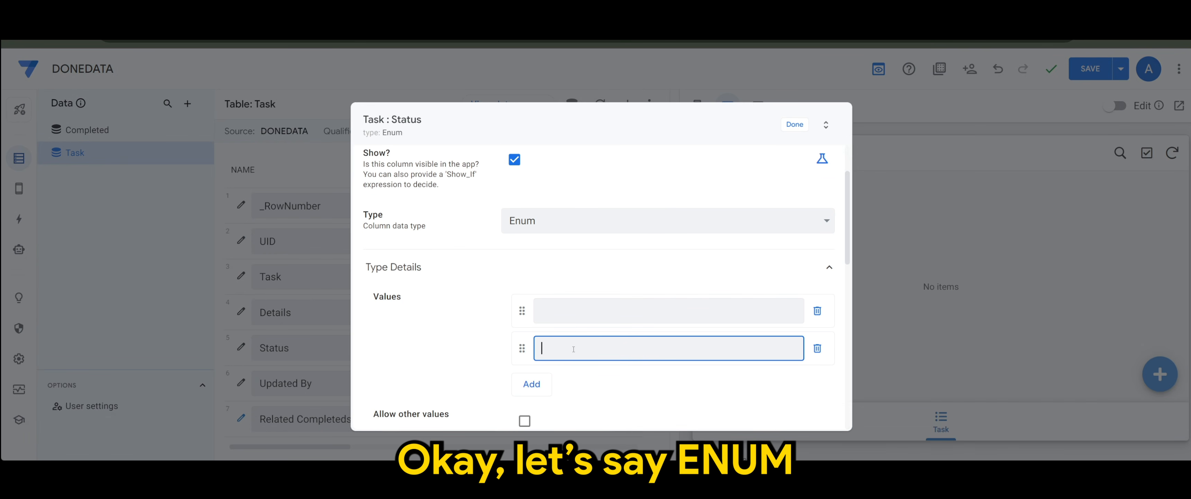
text(Completed)
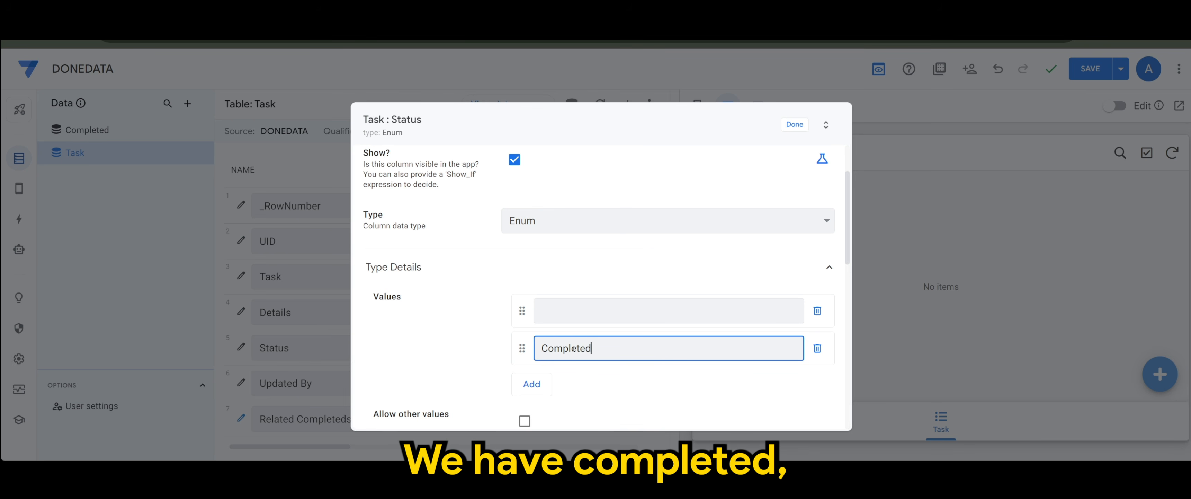
click(579, 317)
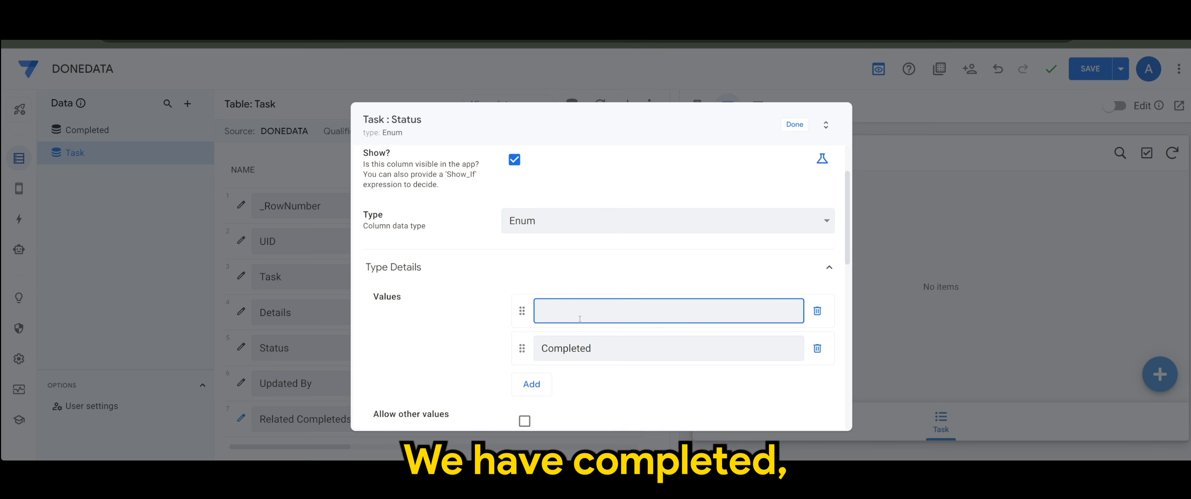
text(S)
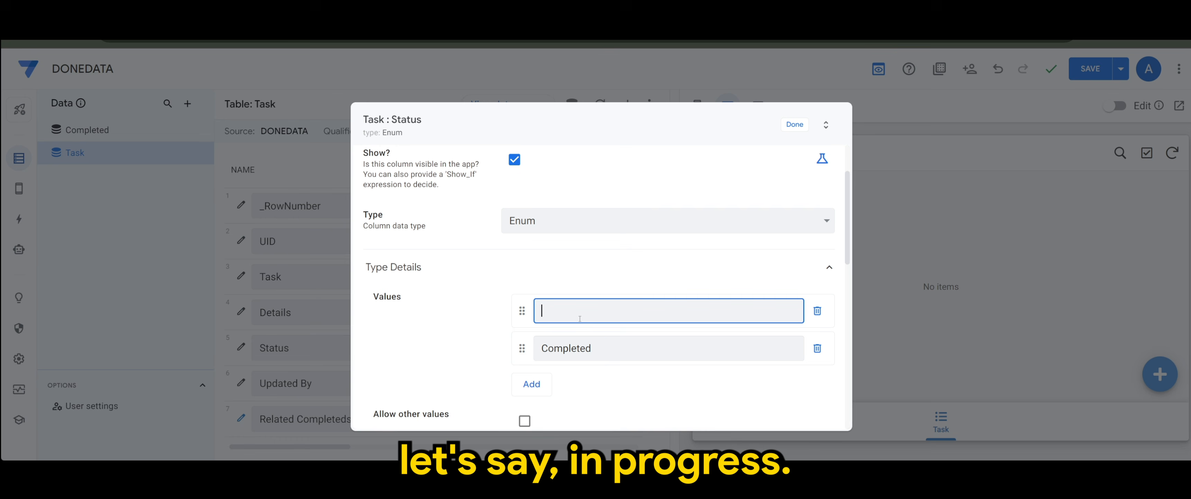
text(In Progress)
drag(591, 315, 531, 319)
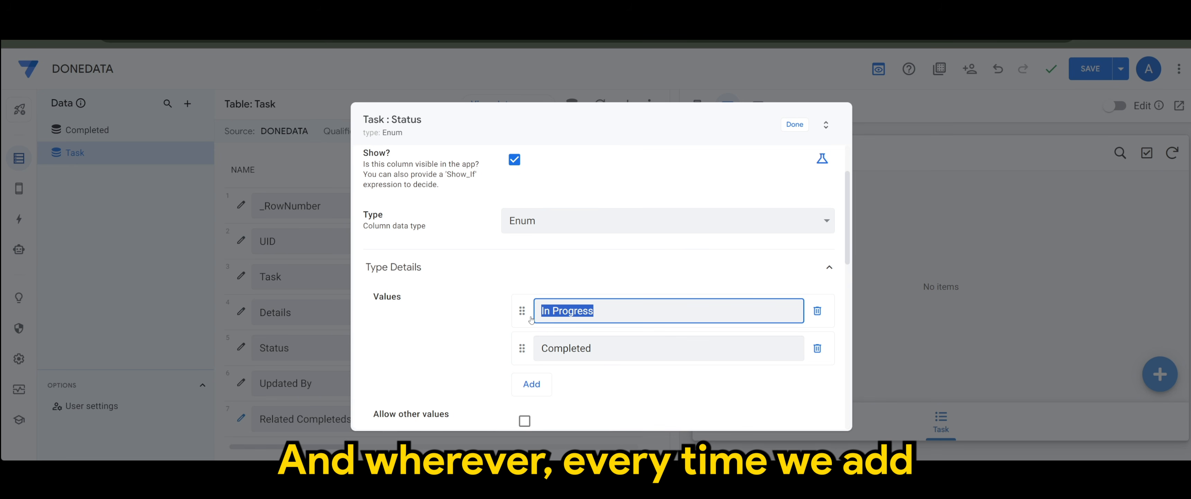
click(452, 303)
Step: Set the initial value formula of the Status column to "In Progress", including the quotation marks
scroll(452, 303, down, 5)
scroll(461, 312, up, 3)
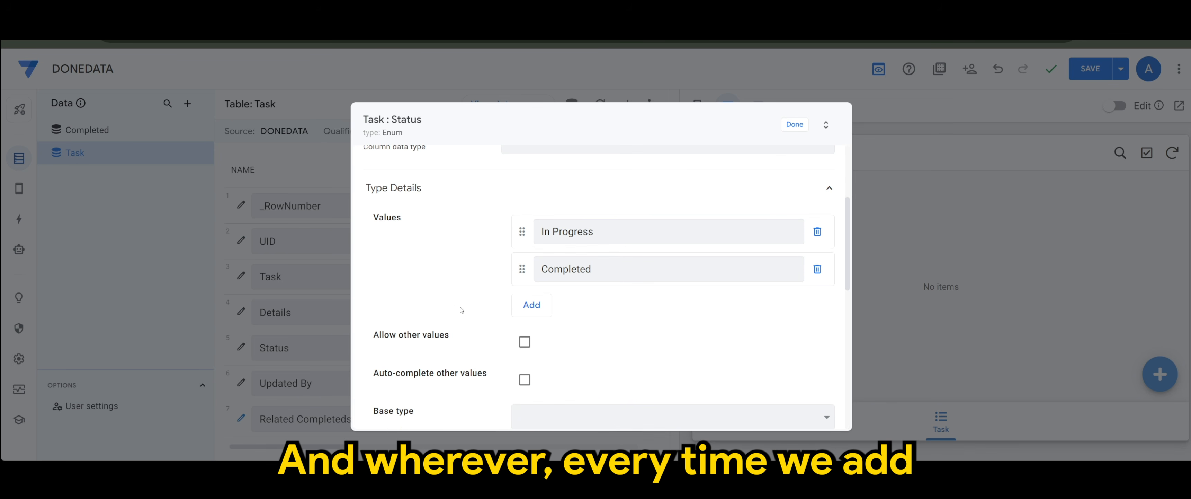
scroll(596, 318, down, 5)
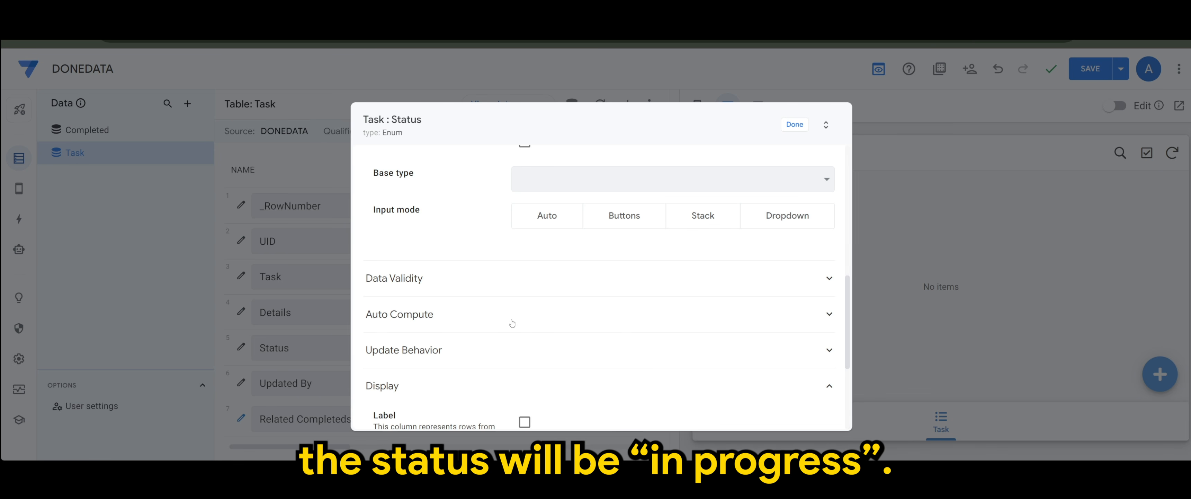
click(513, 323)
scroll(514, 323, down, 3)
click(544, 321)
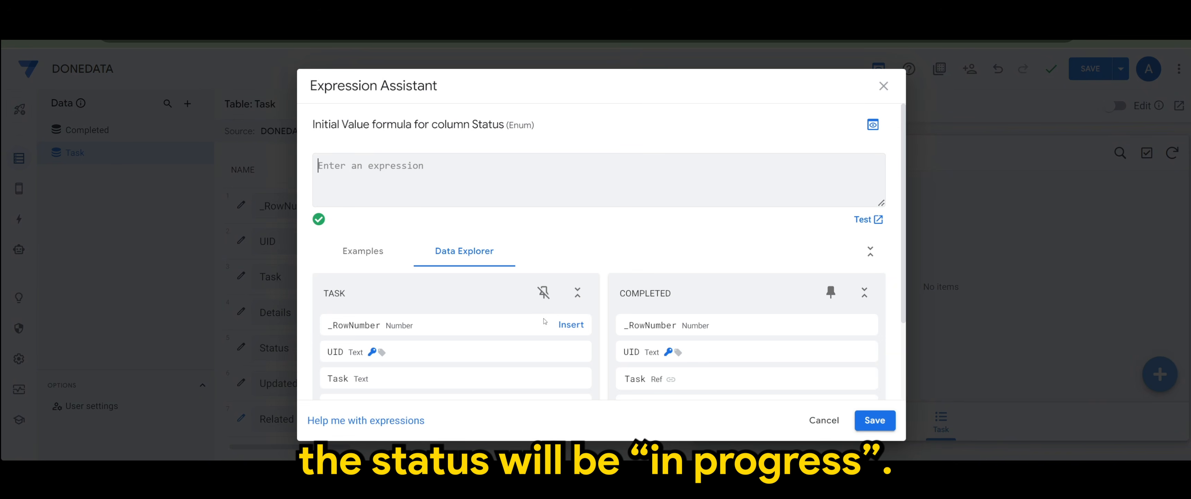
text("In Progress)
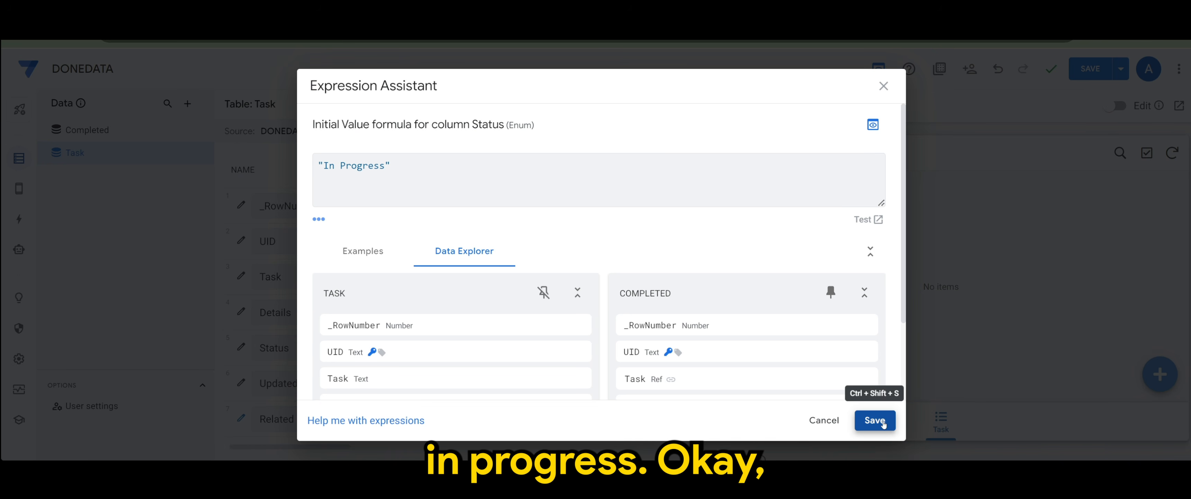
click(875, 419)
Step: Set the Status column's input mode to Buttons, then close its settings and save the app
scroll(701, 358, up, 5)
click(620, 376)
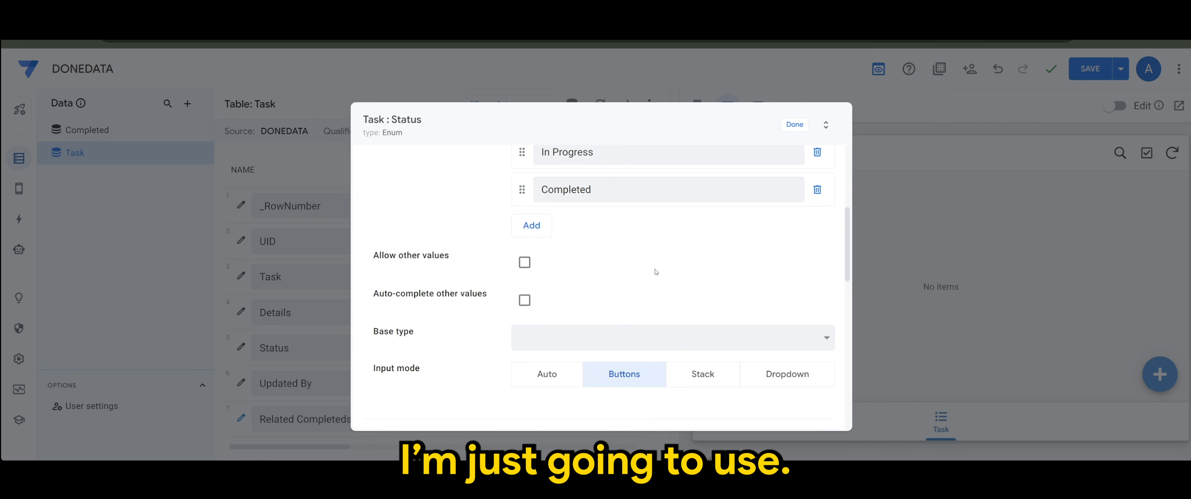
scroll(652, 278, up, 5)
click(795, 125)
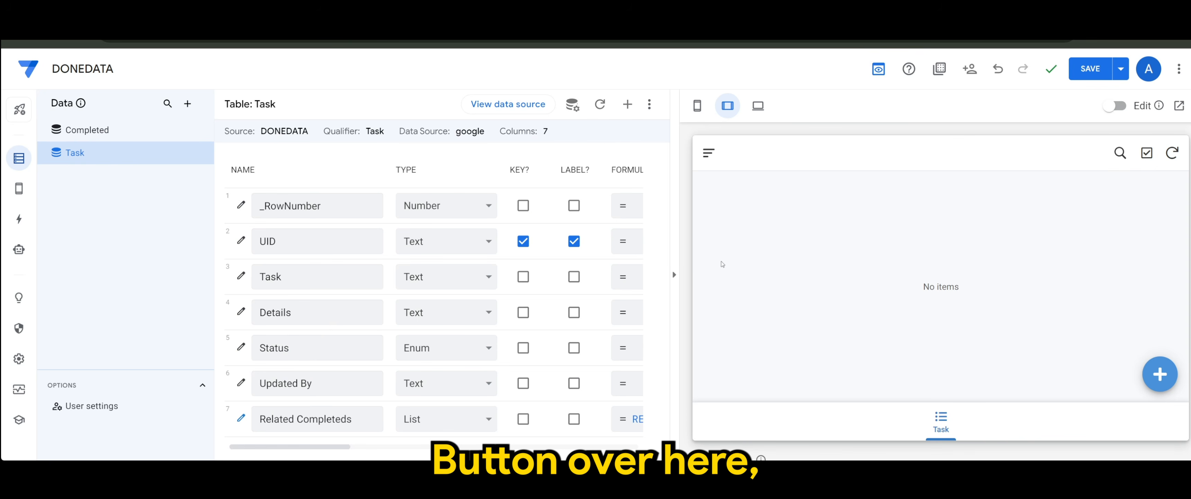
click(1090, 69)
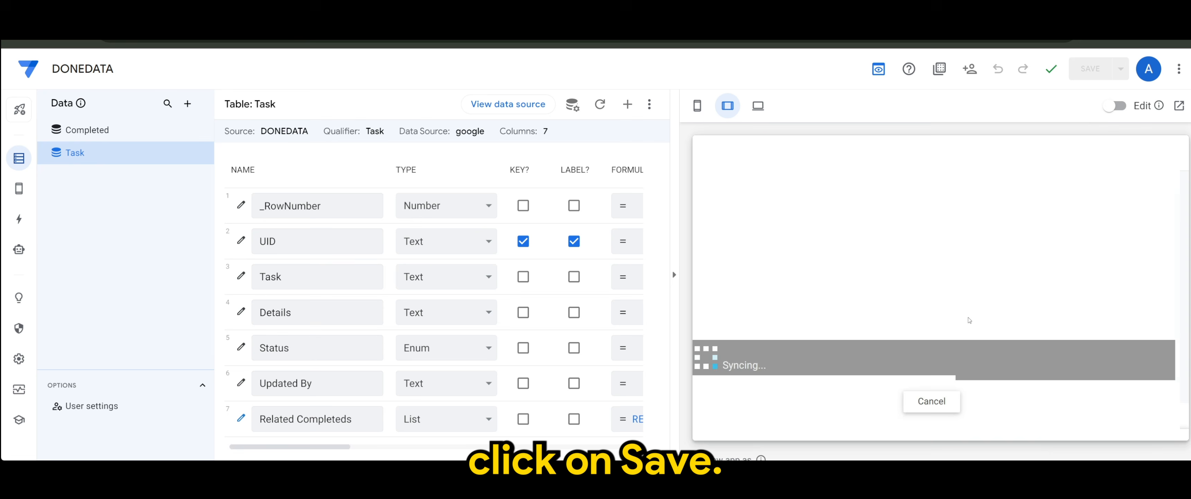
Step: Start a new Task record in the app preview and enter "Review papers" as its task
click(1159, 375)
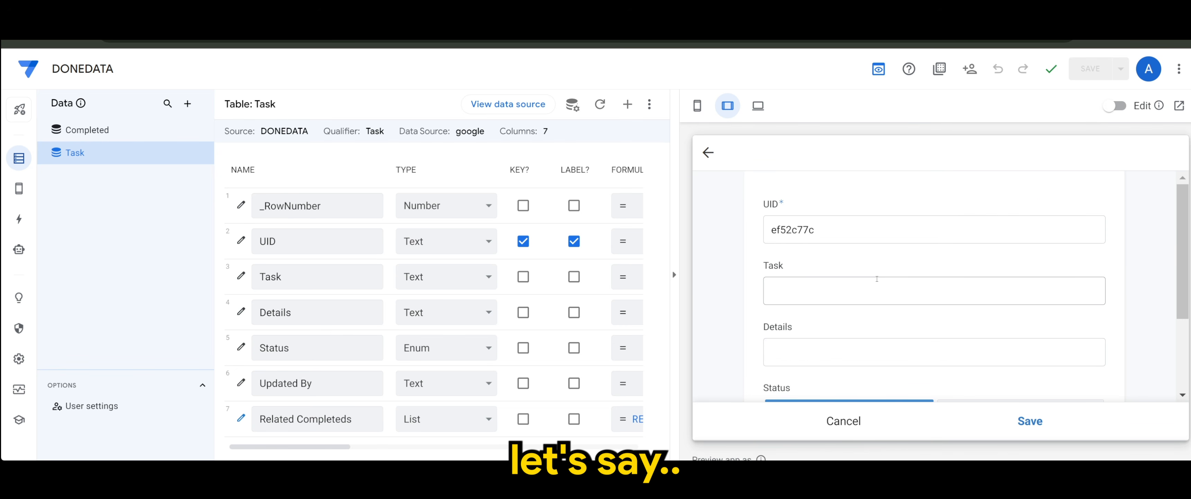
click(852, 291)
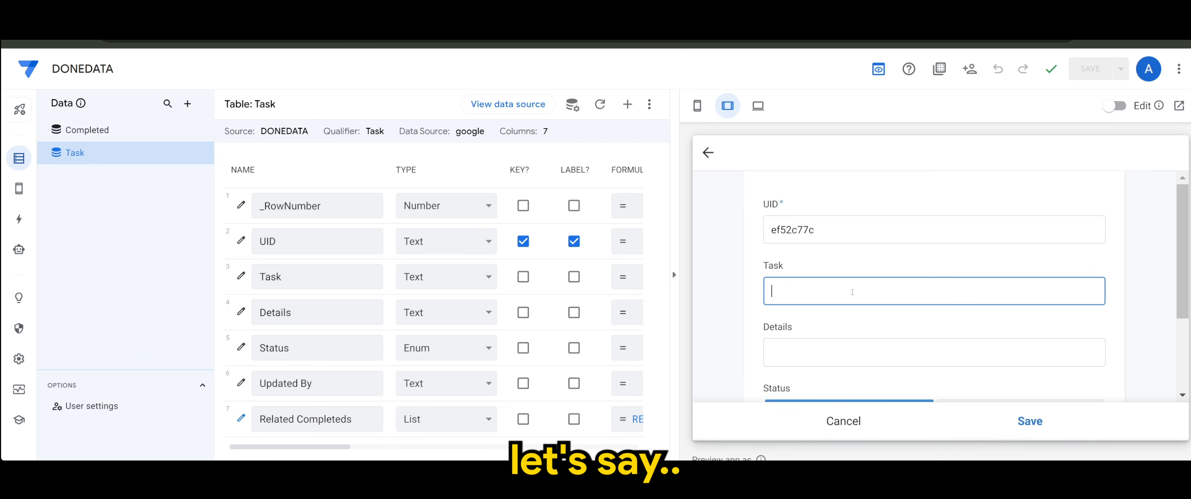
text(C)
key(BackSpace)
text(R)
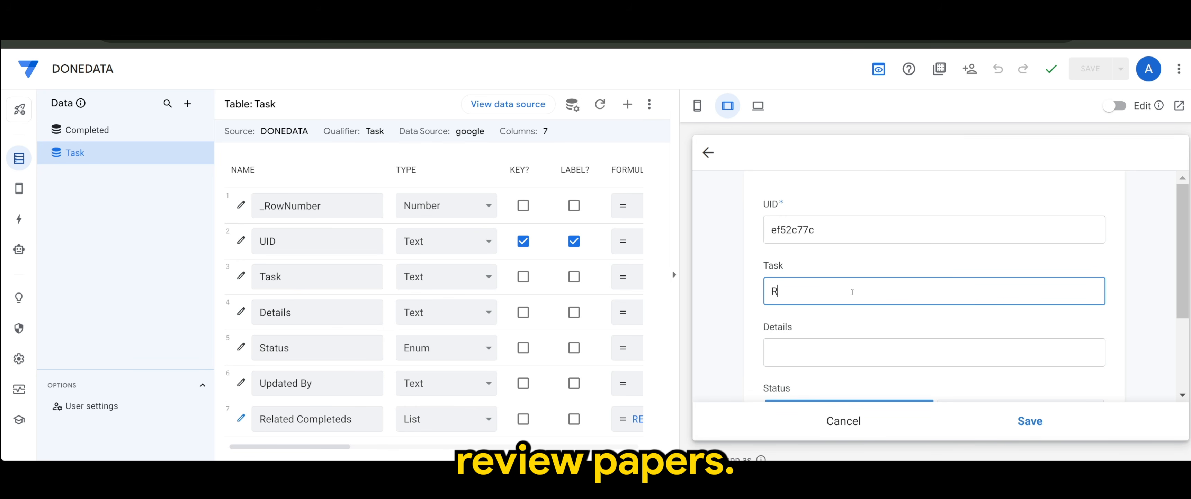
text(eview papers)
scroll(873, 348, down, 2)
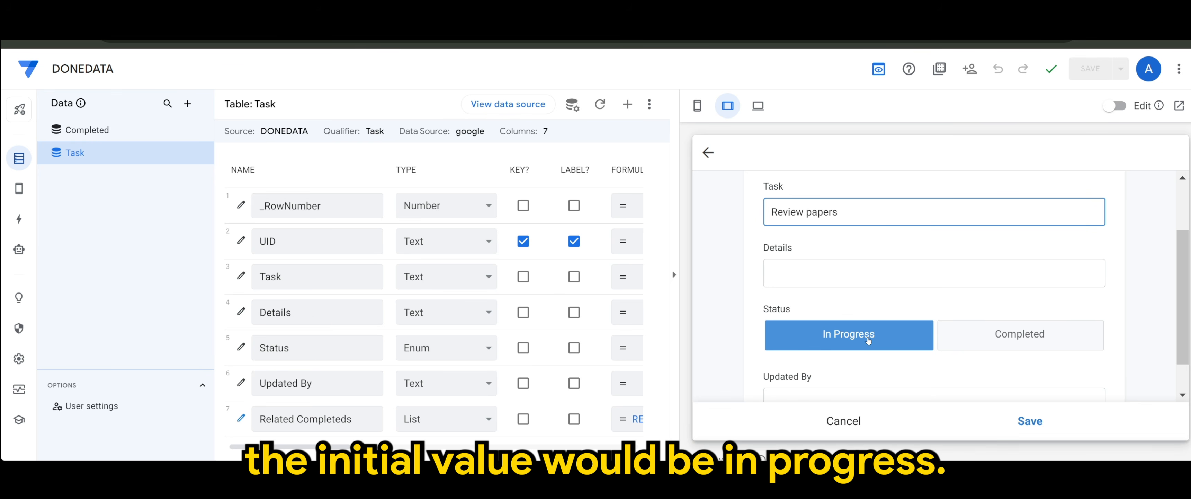
scroll(850, 362, down, 1)
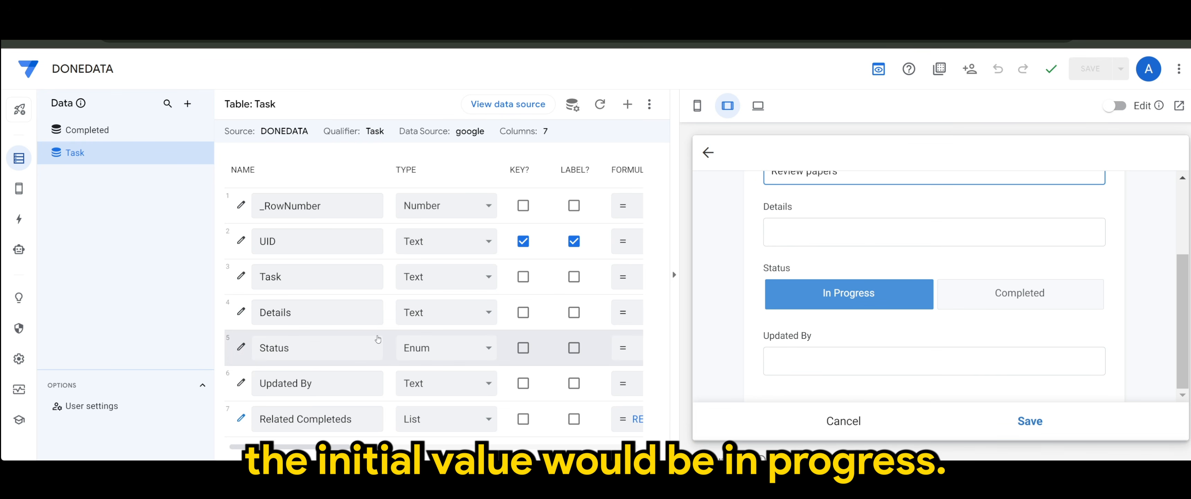
Step: Set the initial value formula of the Task table's Updated By column to useremail(), then close its settings and save the app
click(242, 383)
scroll(508, 277, down, 5)
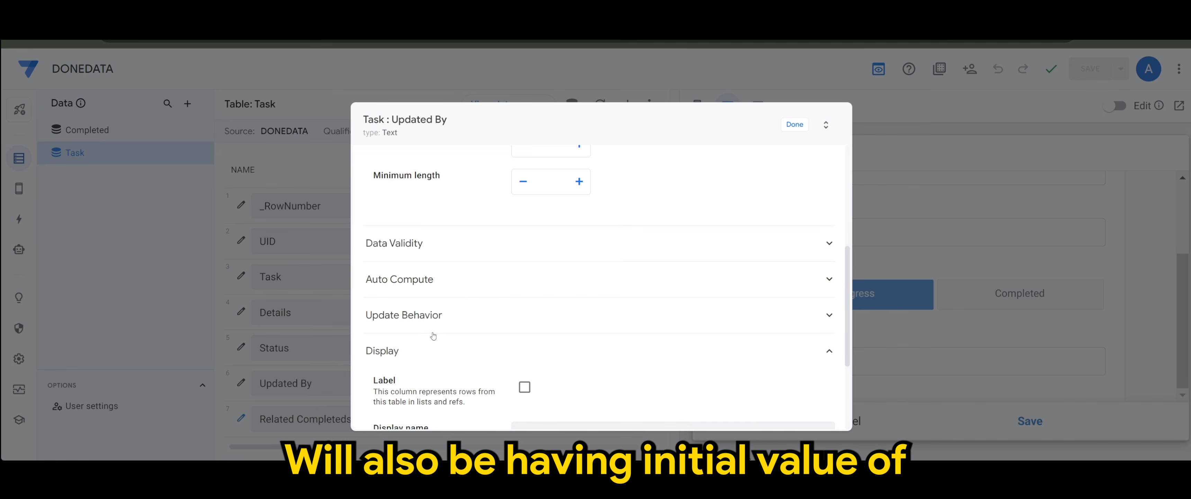
click(471, 286)
click(562, 370)
text(")
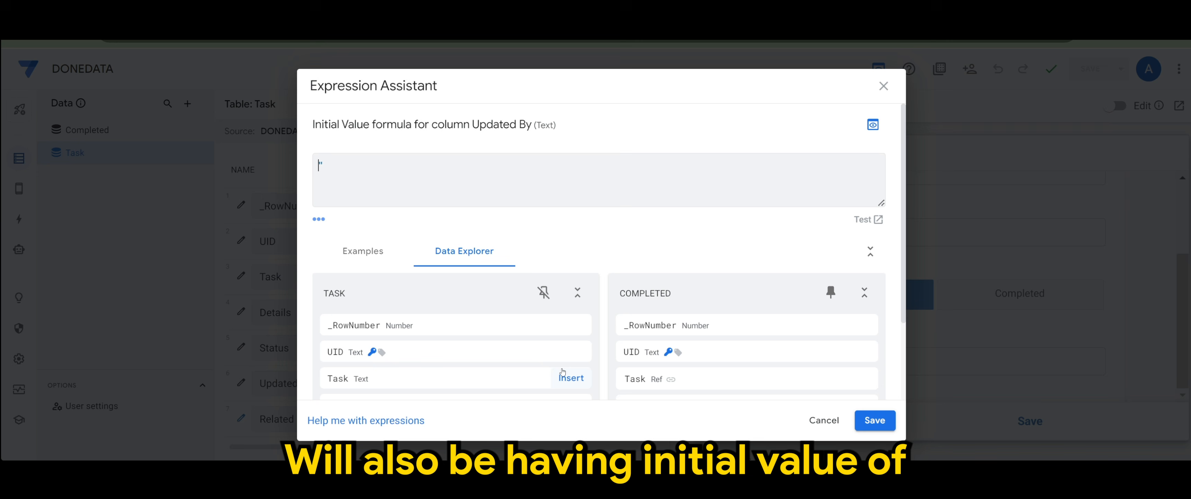
key(ctrl+a)
key(BackSpace)
text(usere)
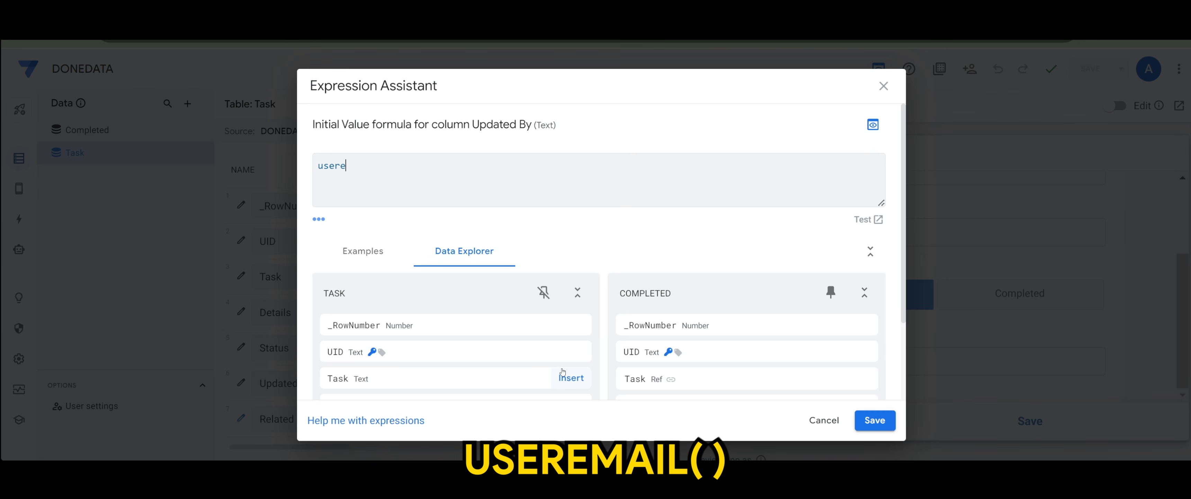
text(mail()
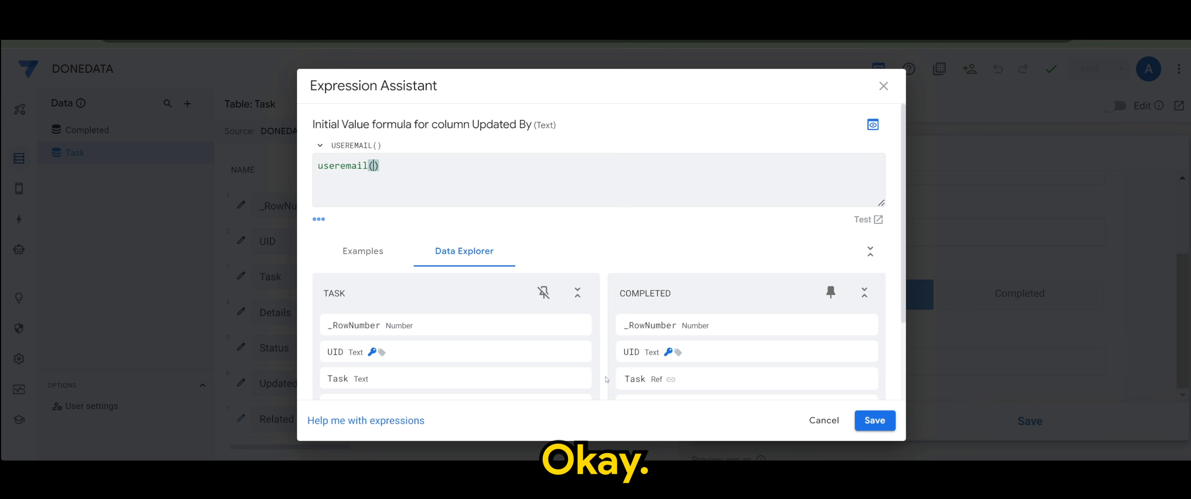
click(875, 420)
click(795, 124)
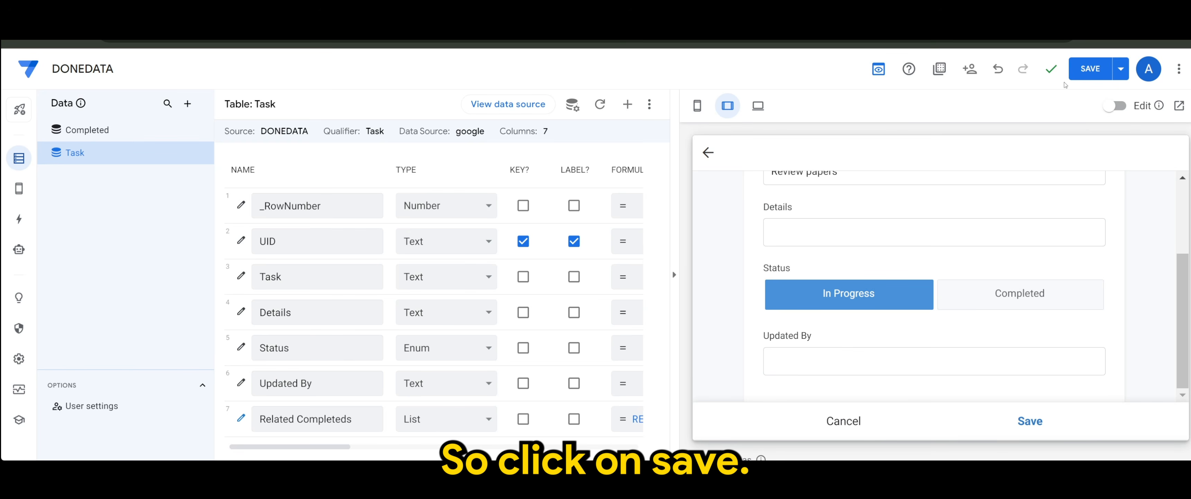
click(1091, 70)
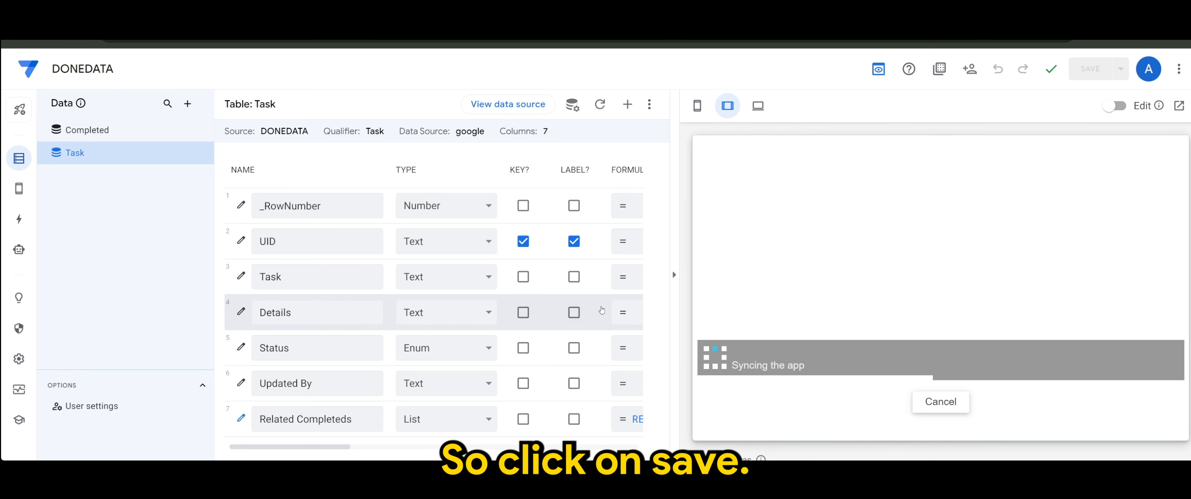
Step: Examine the new Task form in the app preview, checking the UID, Task, Details, Status and Updated By fields
scroll(895, 300, down, 3)
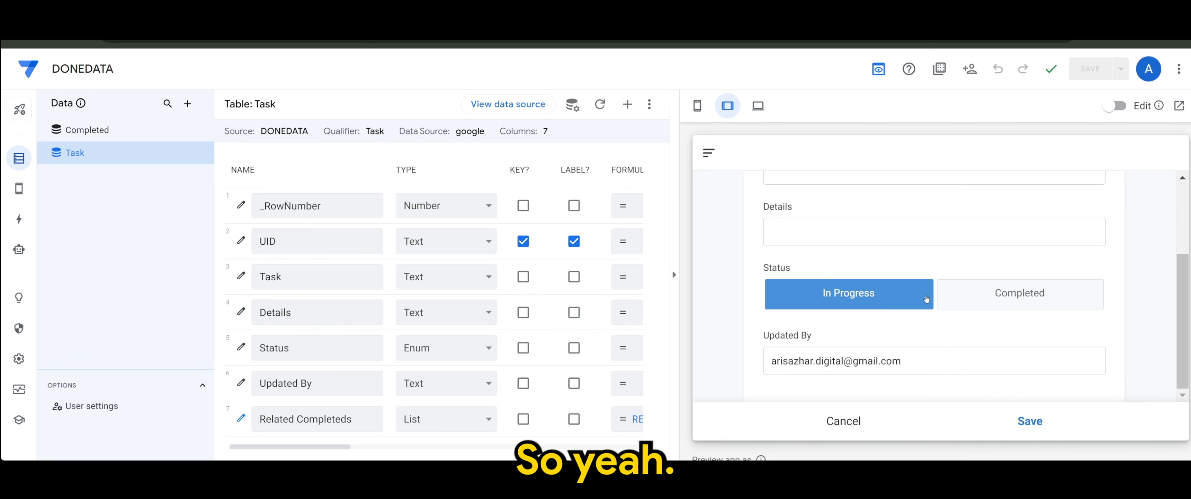
scroll(920, 298, up, 2)
scroll(916, 297, down, 2)
scroll(919, 259, up, 3)
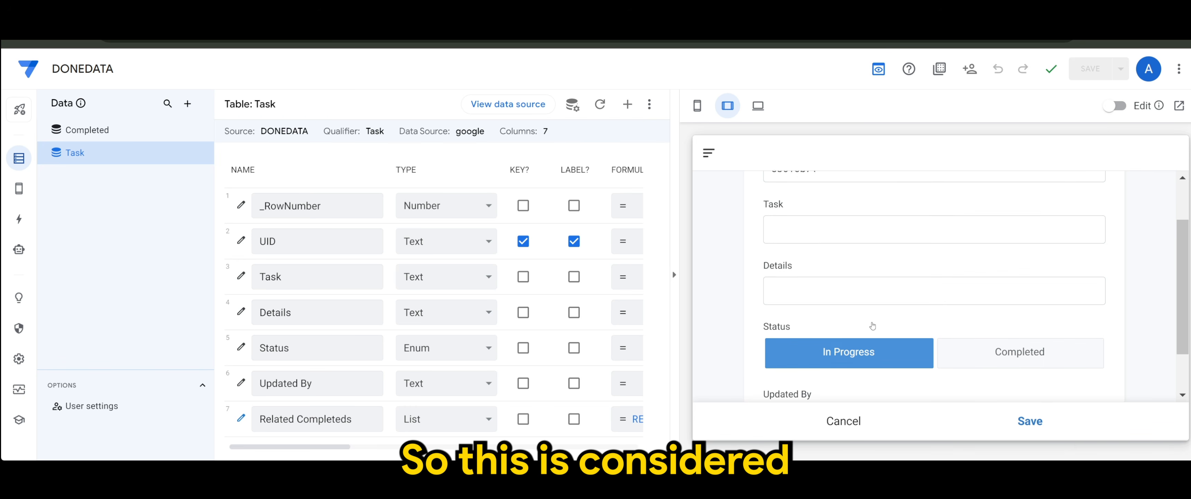
scroll(918, 251, down, 3)
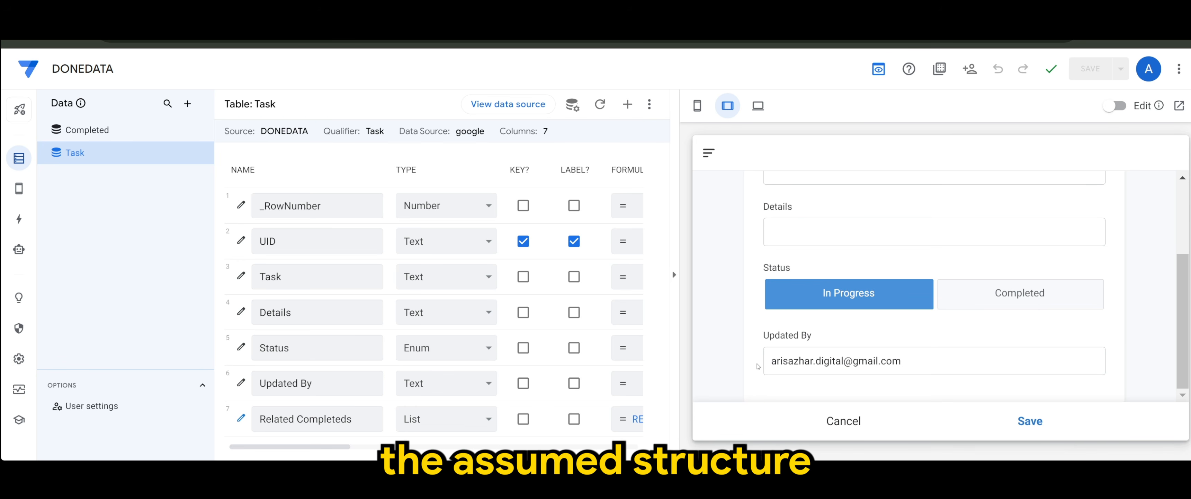
scroll(795, 352, up, 2)
scroll(783, 326, up, 1)
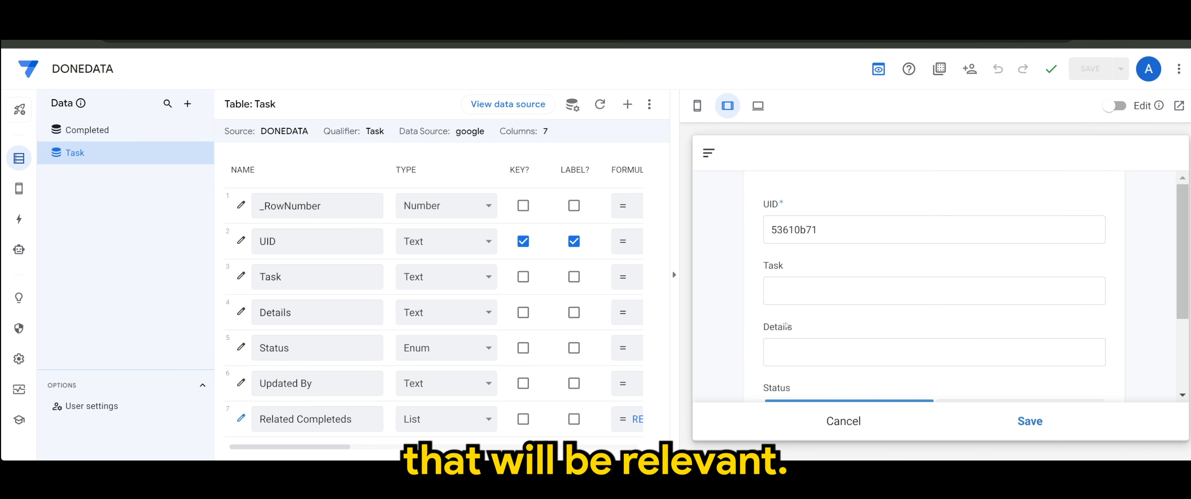
scroll(767, 314, down, 3)
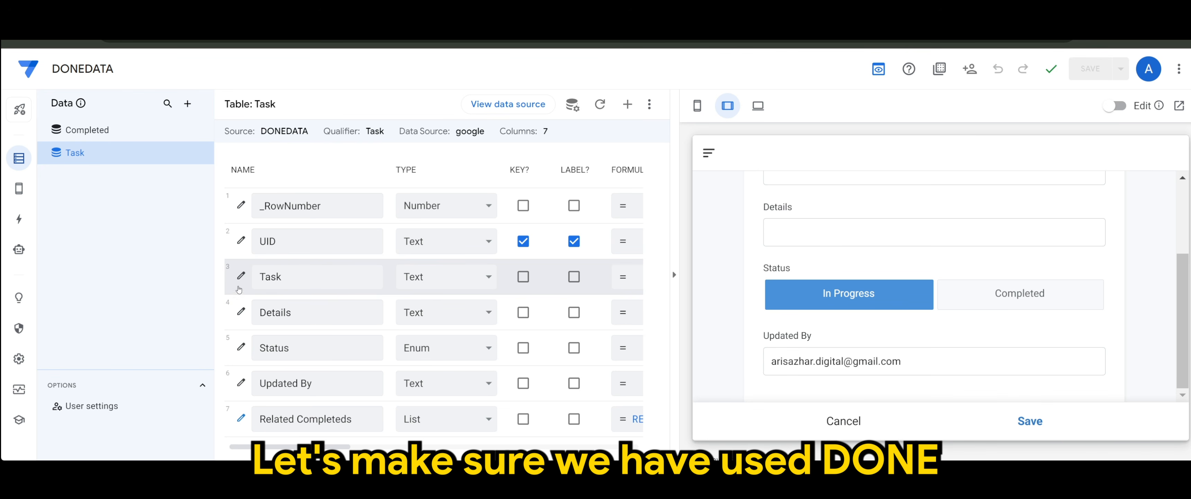
Step: Replace the Status column's "Completed" Enum value with "Done", save the app and check the Status buttons in the preview form
click(240, 347)
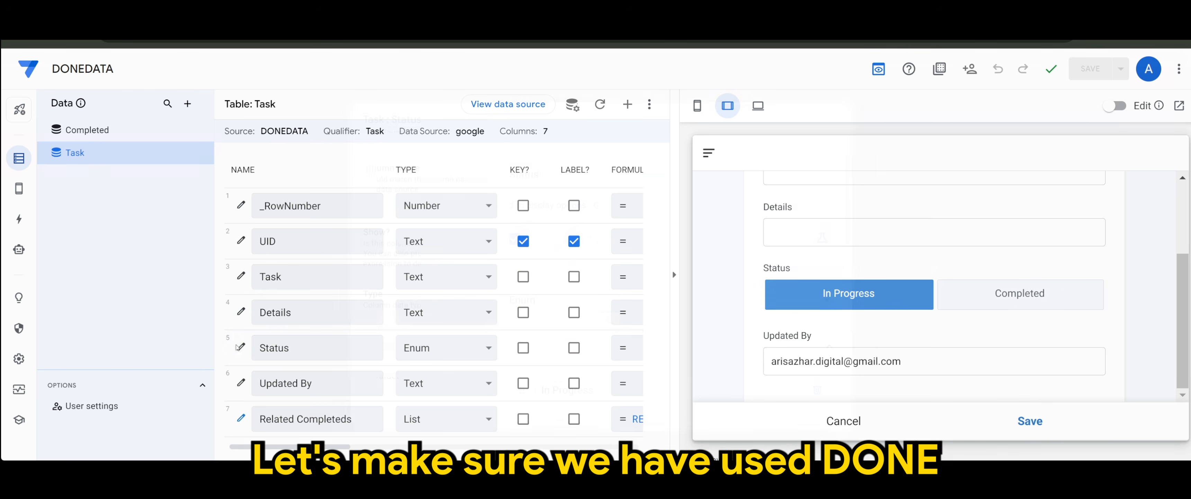
scroll(546, 322, down, 3)
drag(601, 270, 479, 275)
text(D)
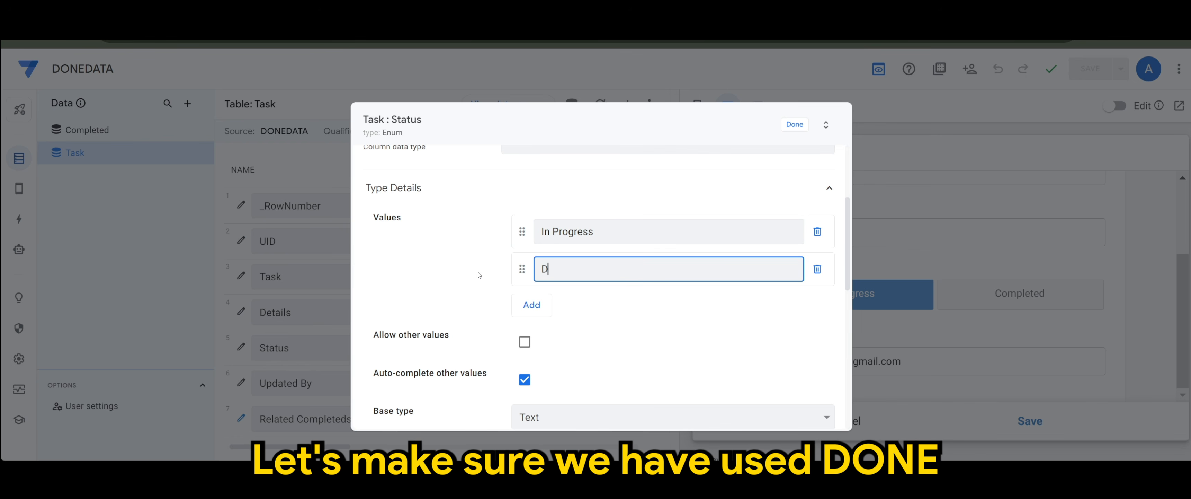
text(one)
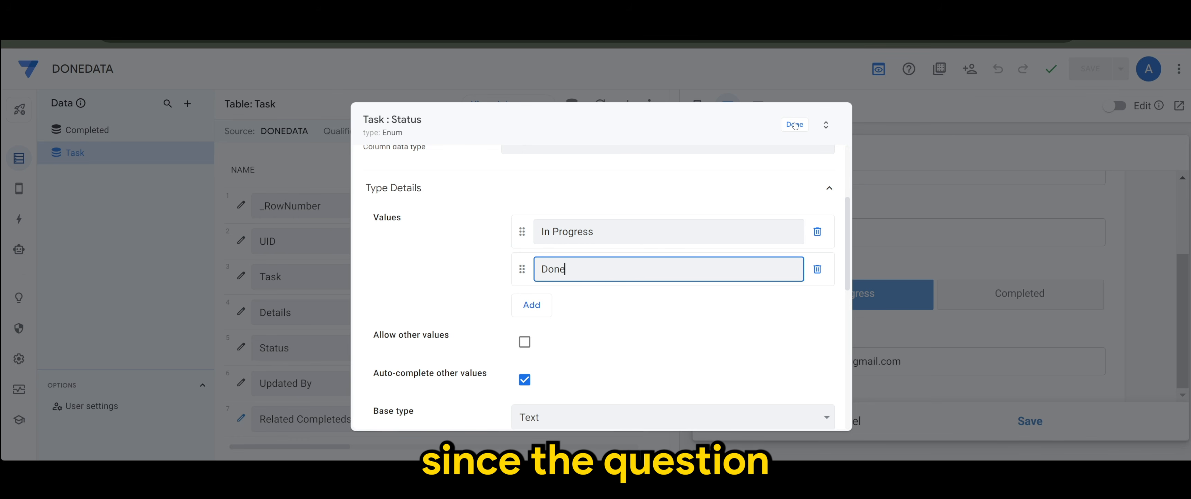
click(795, 125)
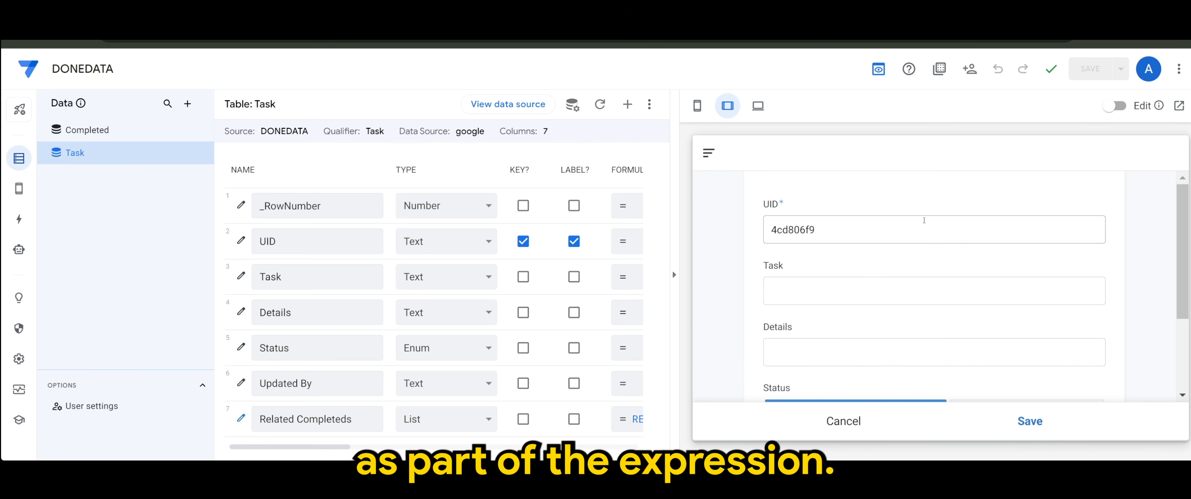
scroll(905, 253, down, 3)
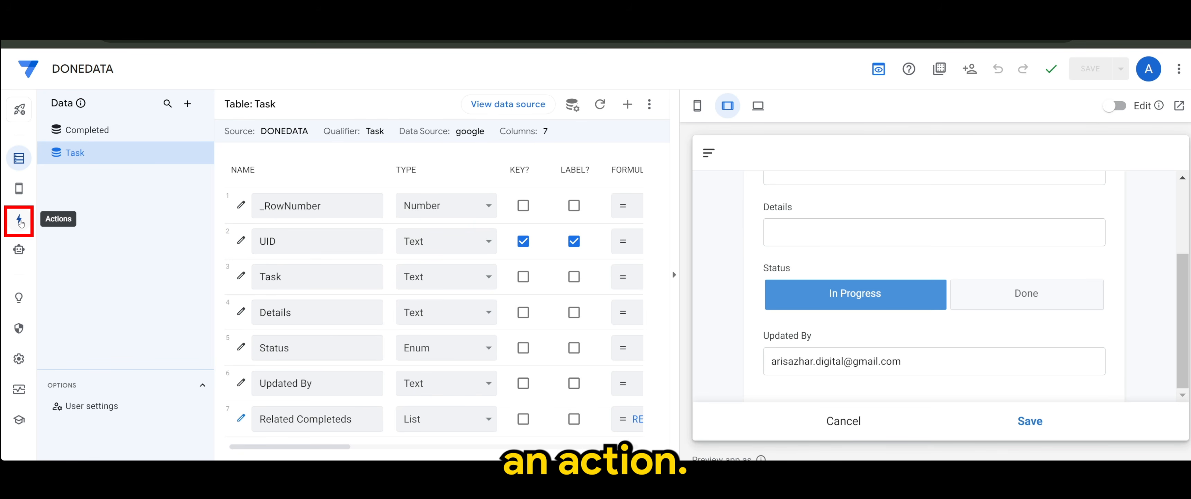
Step: Create a new action for the Task table and name it "Transfer to completed Table"
click(20, 221)
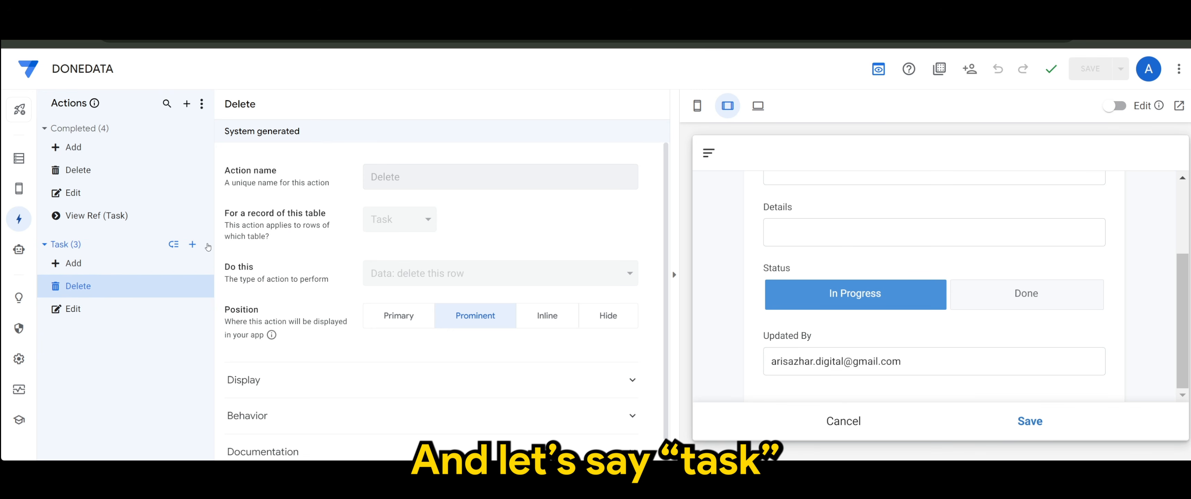
click(192, 244)
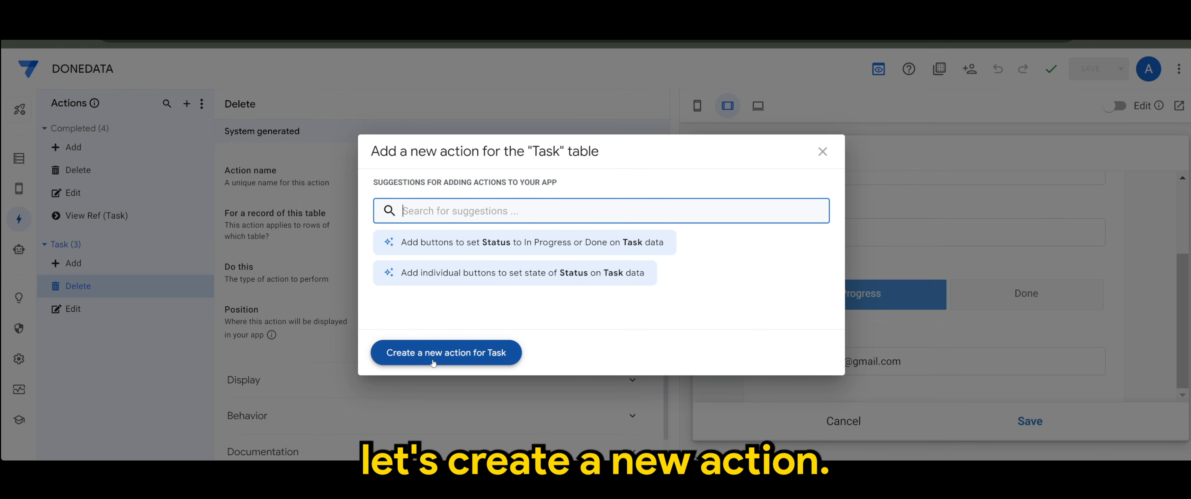
click(436, 360)
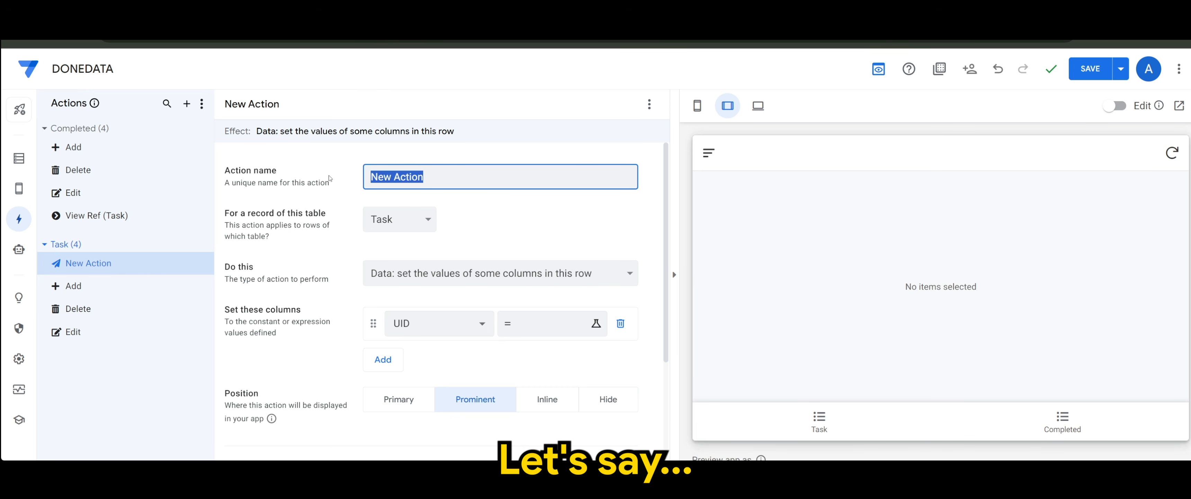
text(Tra)
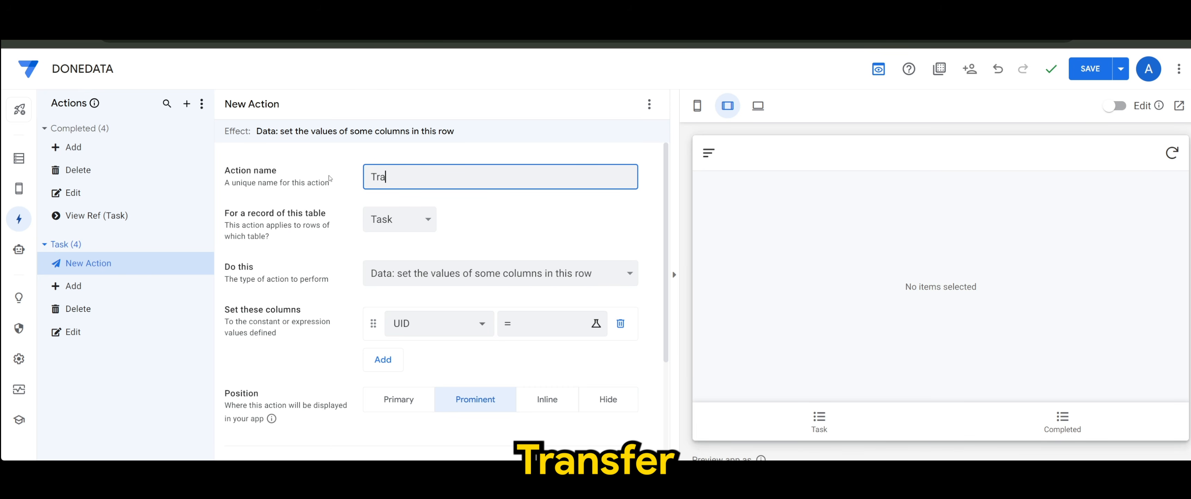
text(nsfer to com)
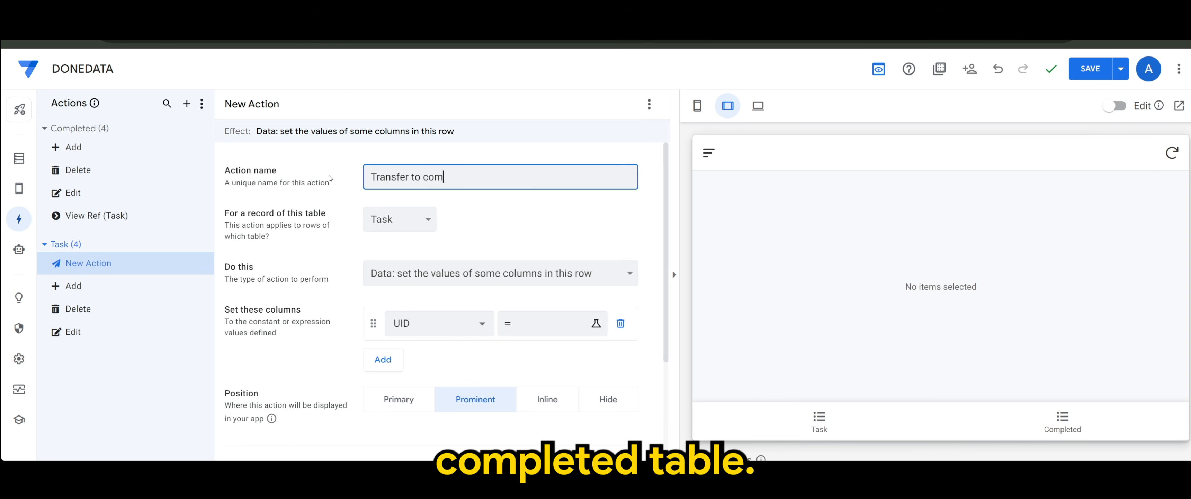
text(pleted Table)
click(336, 187)
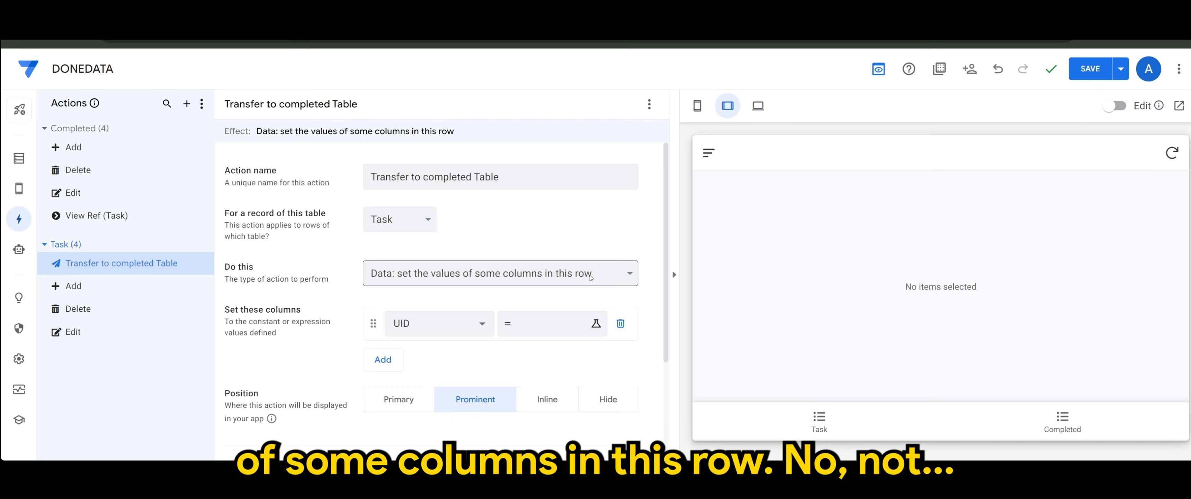
Step: Make the action add a new row to another table using values from this row, with Completed as the target table
click(572, 276)
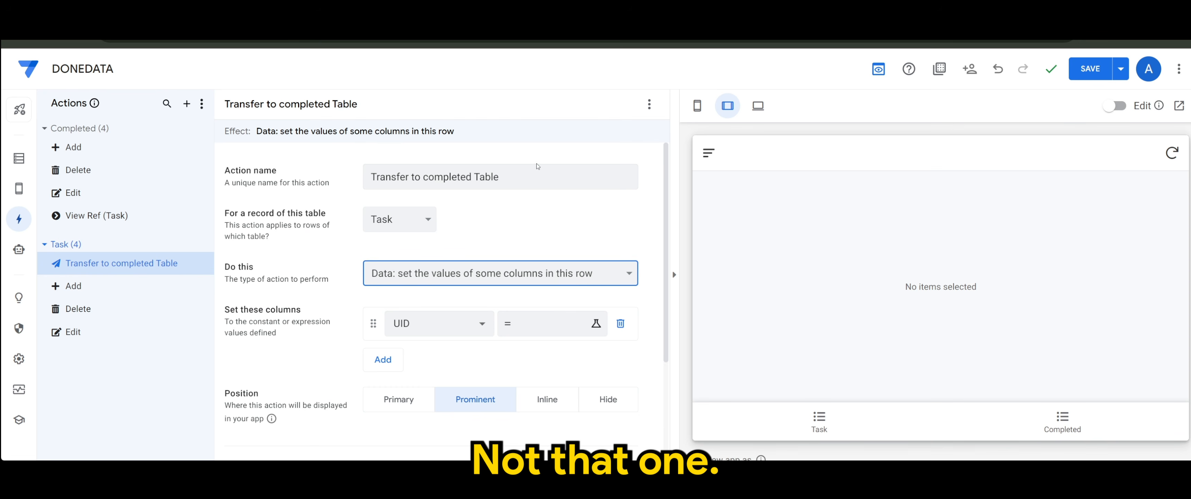
click(526, 143)
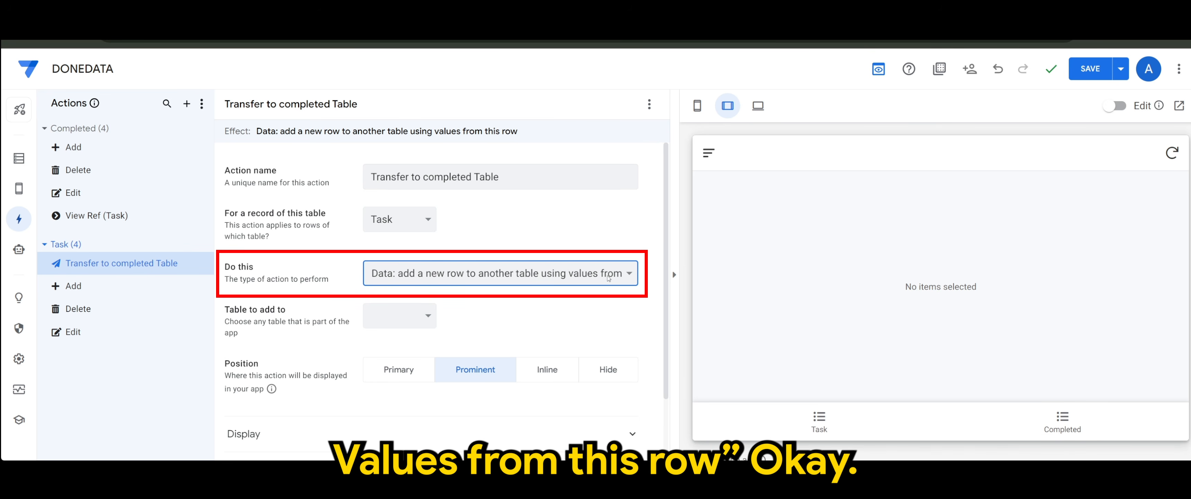
click(496, 295)
scroll(495, 295, down, 2)
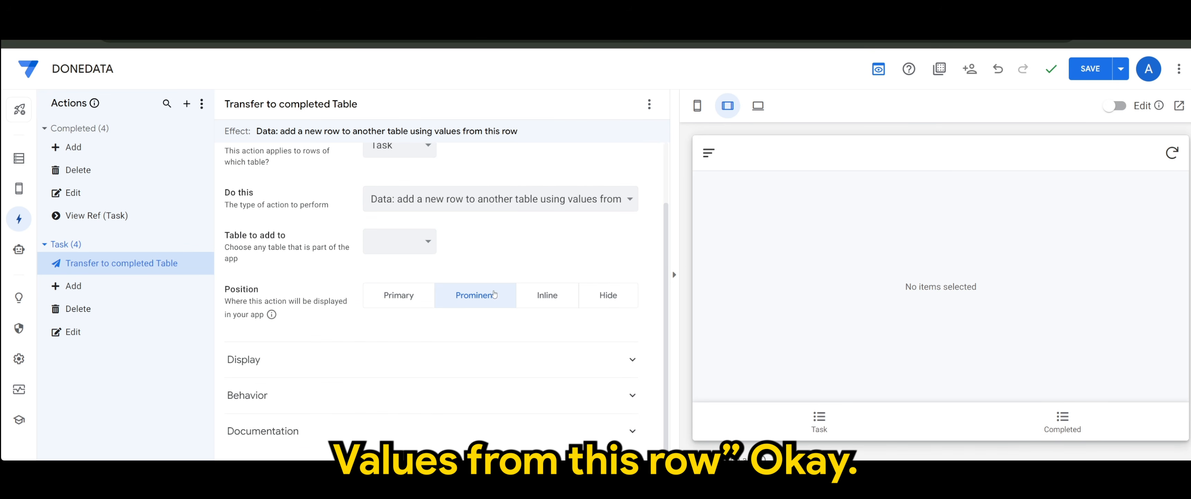
scroll(495, 295, up, 2)
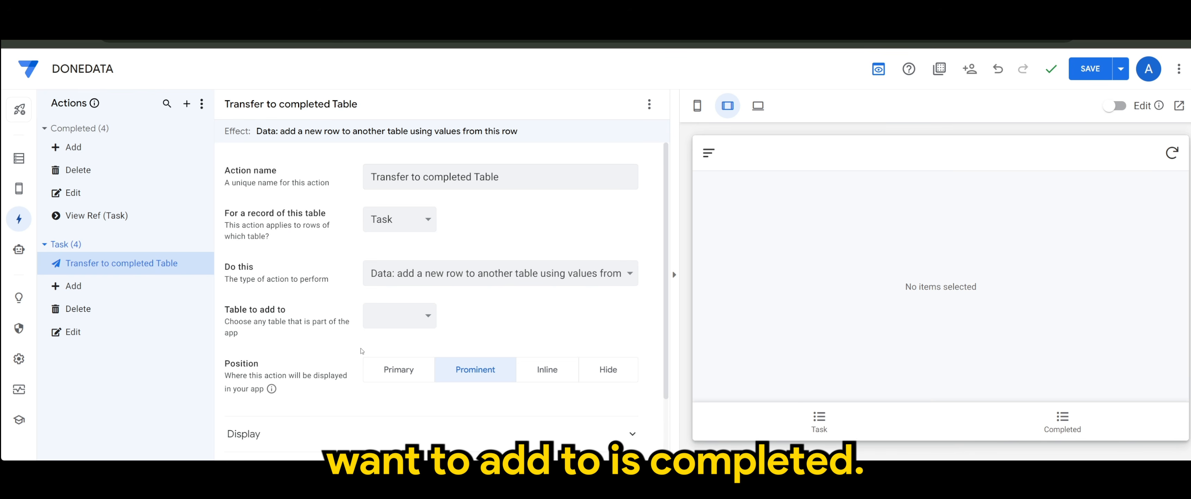
click(412, 320)
click(403, 343)
click(511, 323)
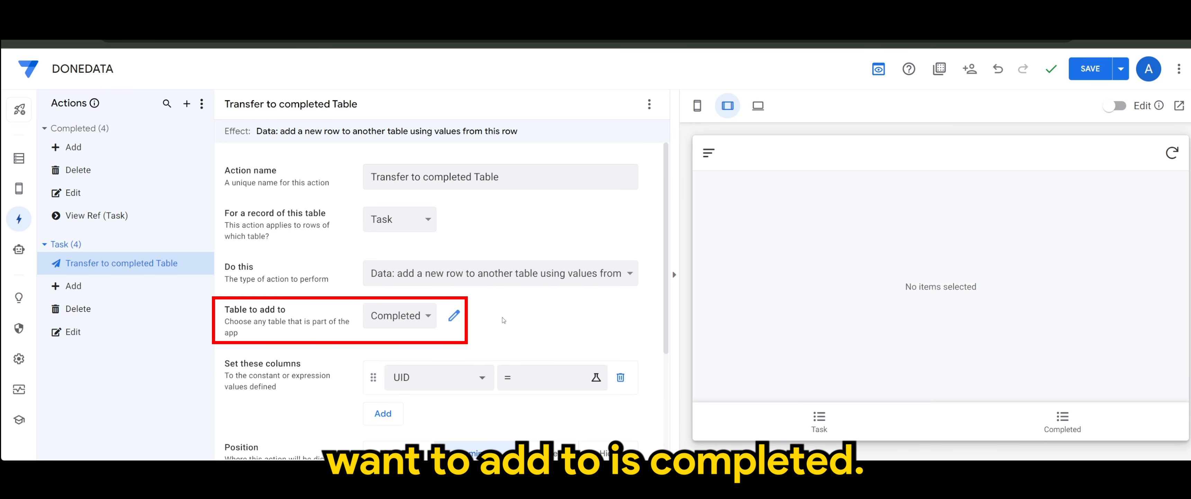
Step: Add four more column entries below UID in the action's list of columns to set
scroll(512, 324, down, 2)
click(383, 335)
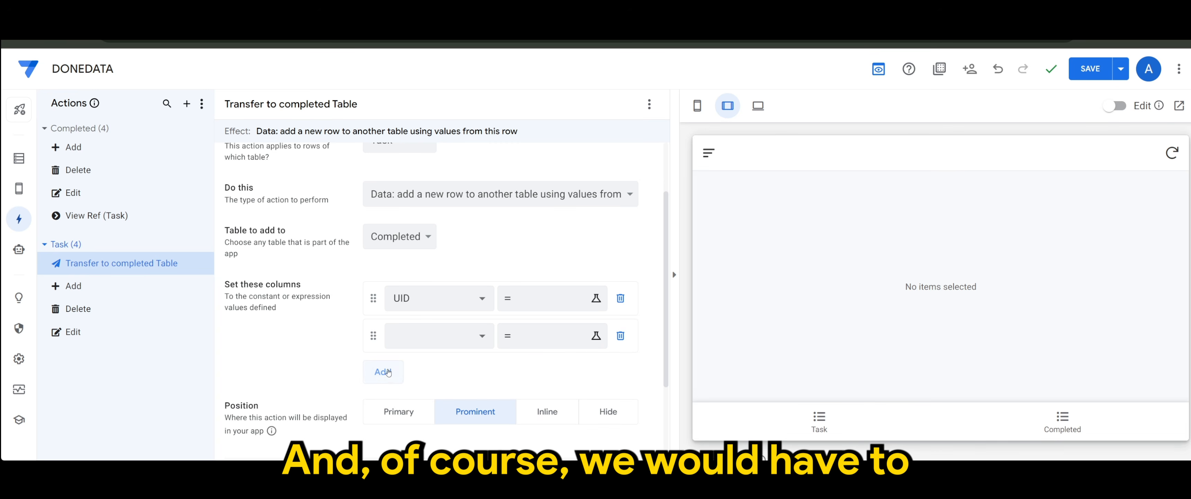
click(383, 372)
click(391, 410)
scroll(416, 351, down, 3)
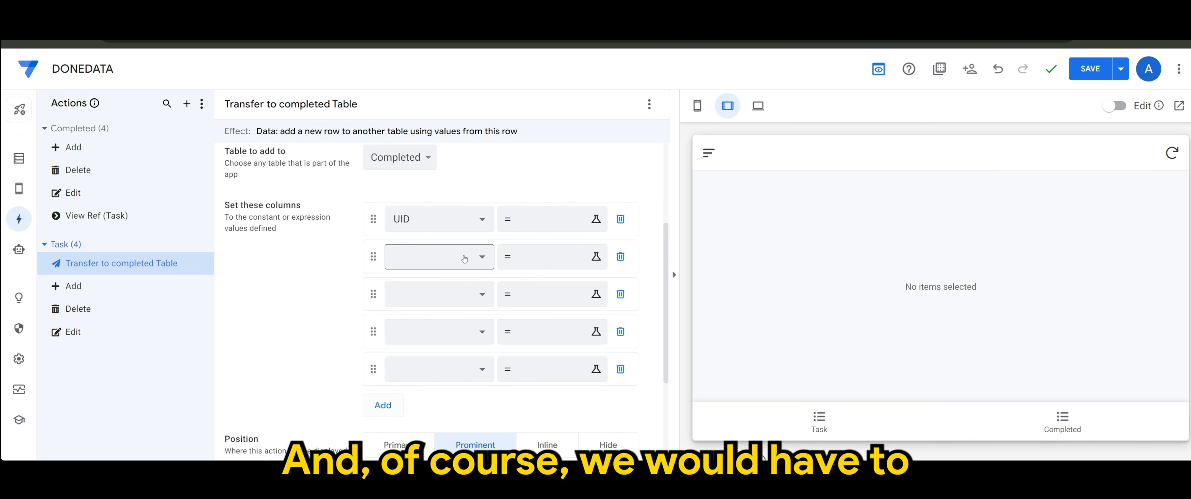
Step: Assign the Task, Details, Status and Updated By columns, in that order, to the four empty column entries of the action
click(458, 266)
click(433, 313)
click(433, 294)
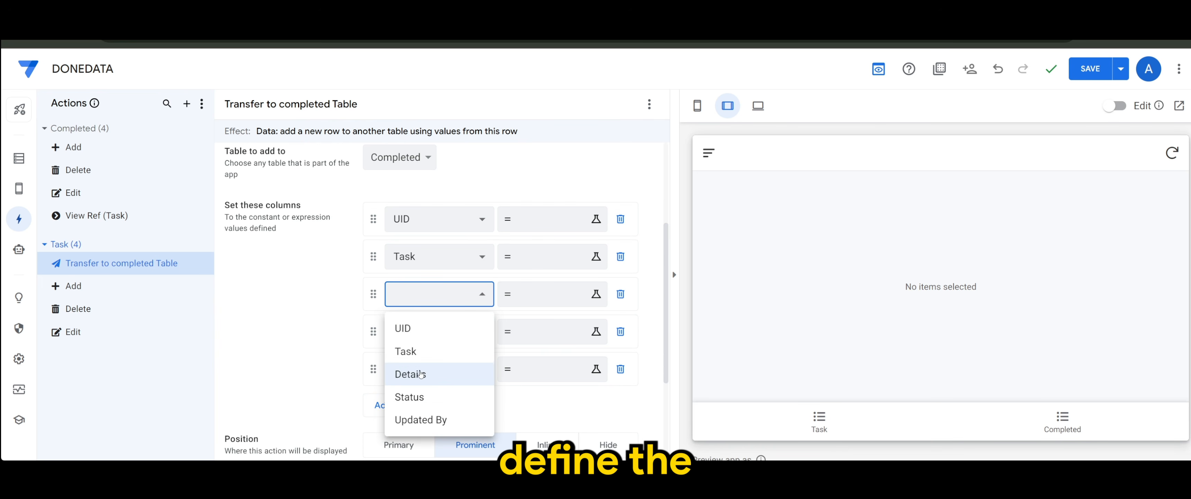
click(430, 373)
click(433, 331)
click(410, 412)
click(432, 369)
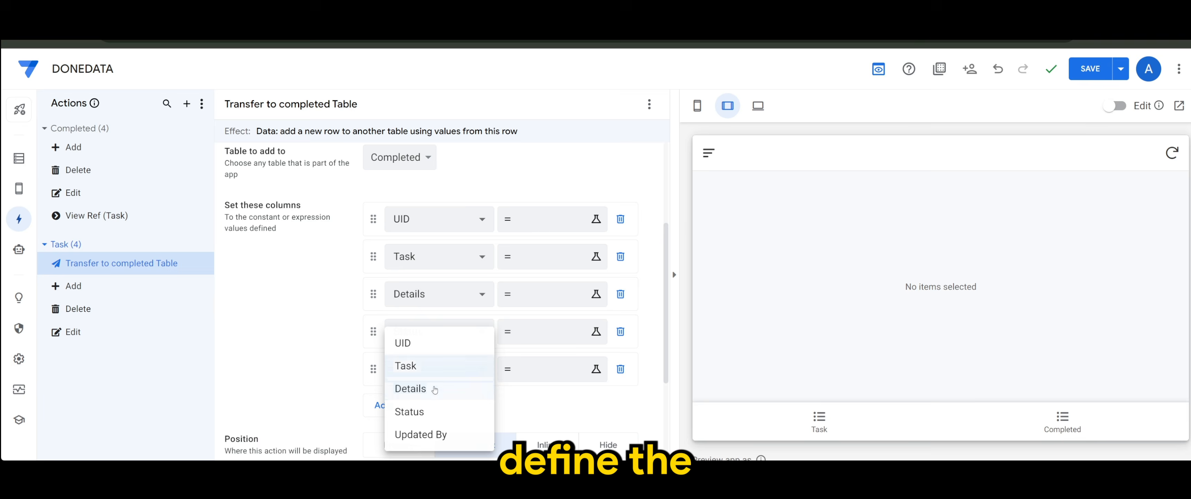
click(435, 435)
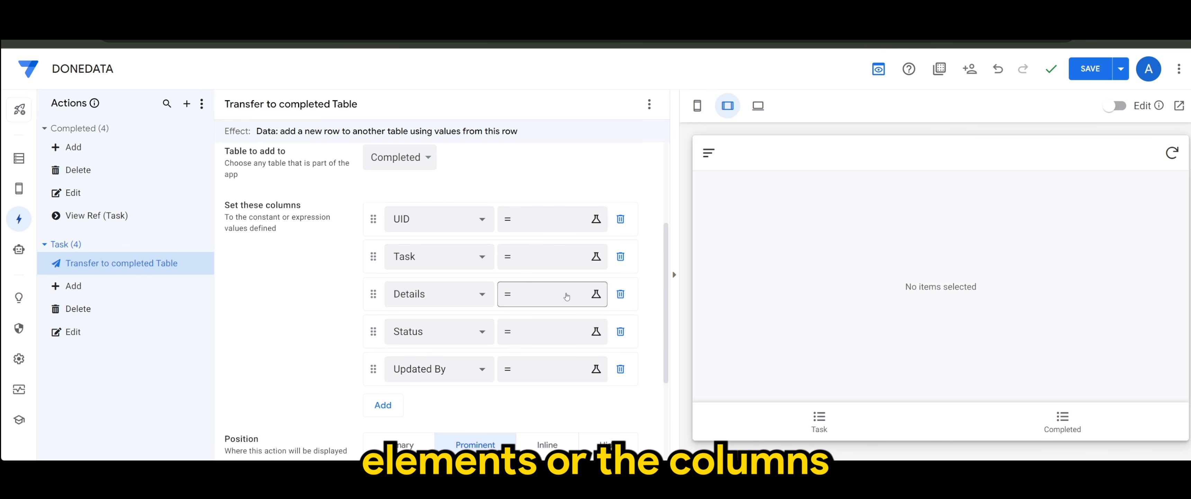
Step: Set the action's UID column value to the Task table's [UID] and save the expression
scroll(569, 292, up, 1)
scroll(569, 293, up, 2)
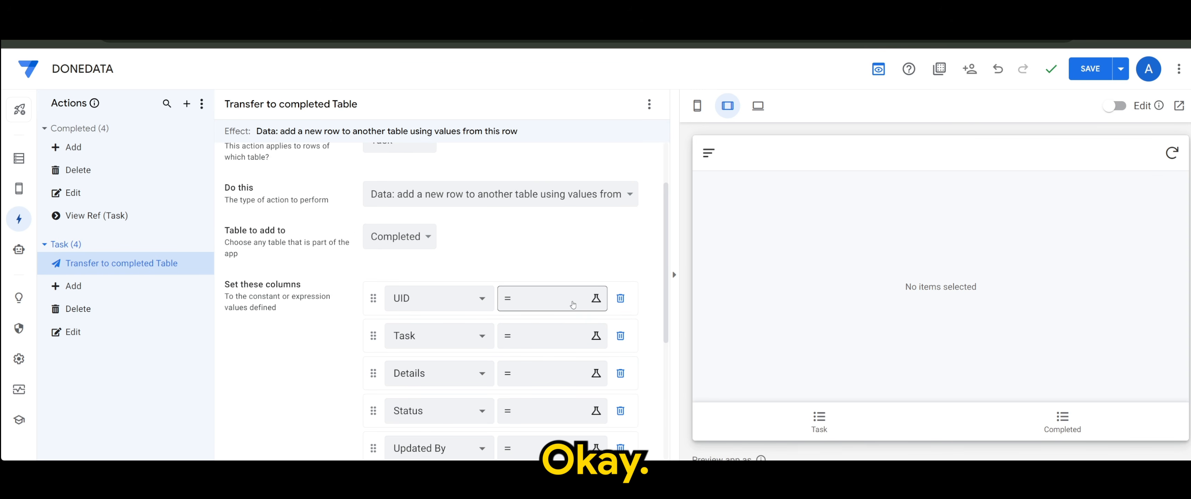
click(565, 304)
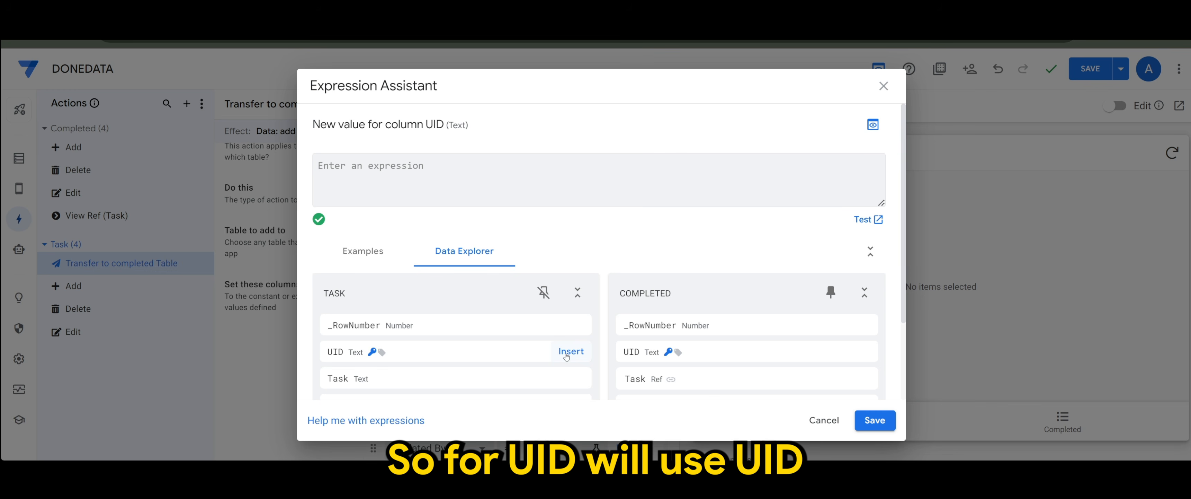
click(570, 351)
click(874, 420)
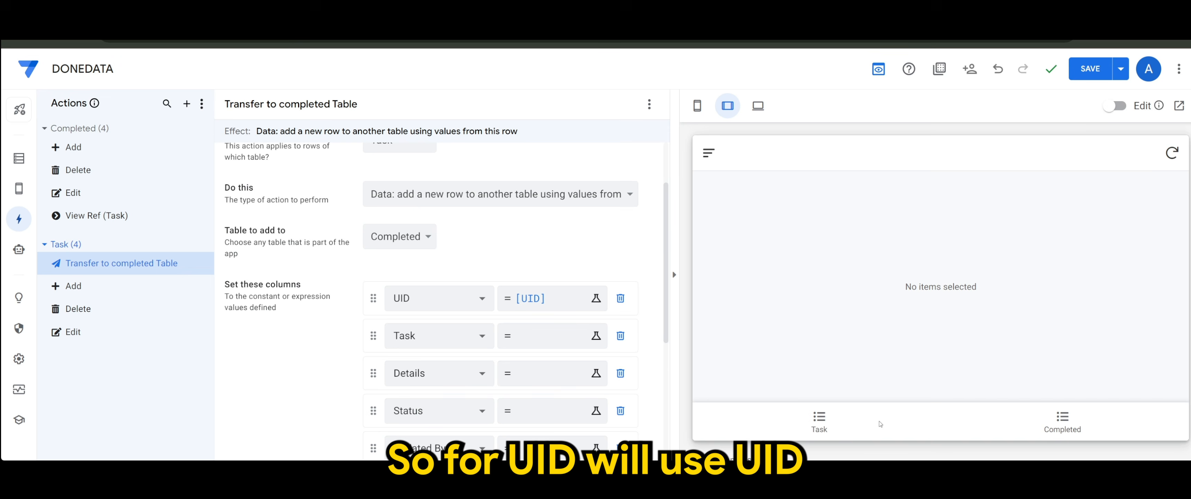
Step: Set the action's Task column value to the Task table's [Task] and save the expression
scroll(604, 319, down, 1)
scroll(605, 319, down, 2)
scroll(592, 296, up, 2)
click(554, 260)
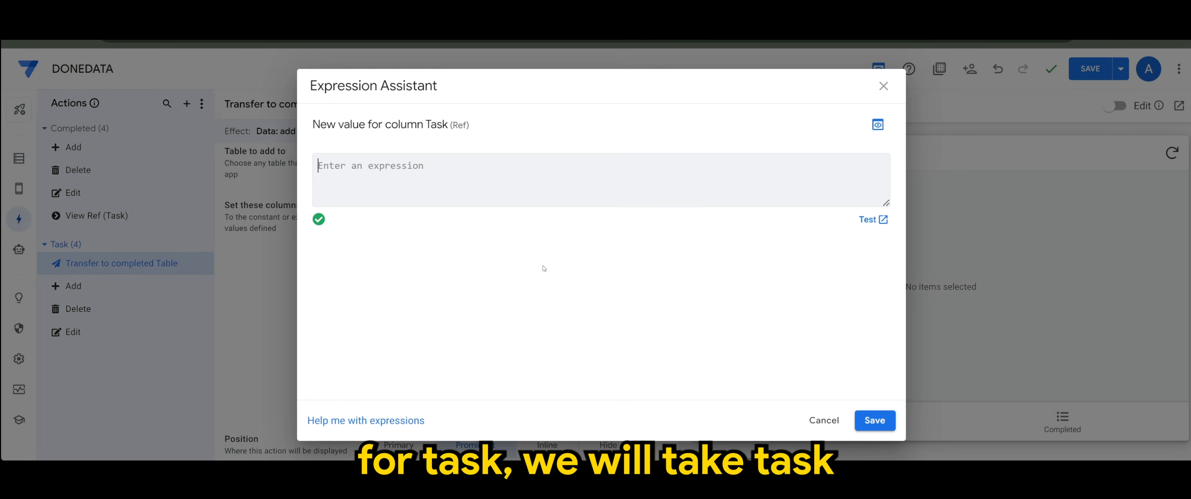
scroll(347, 298, down, 2)
triple_click(346, 299)
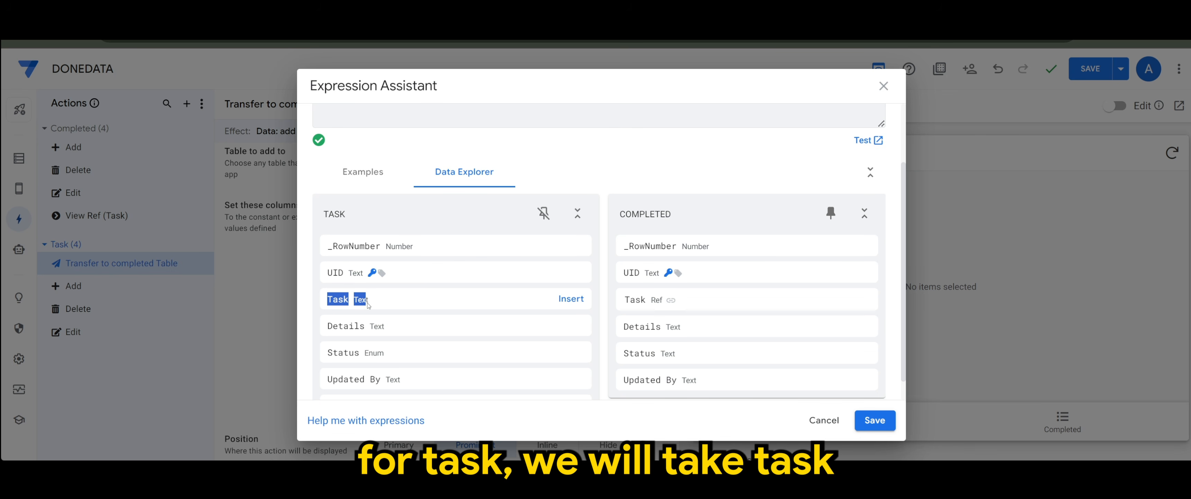
click(571, 299)
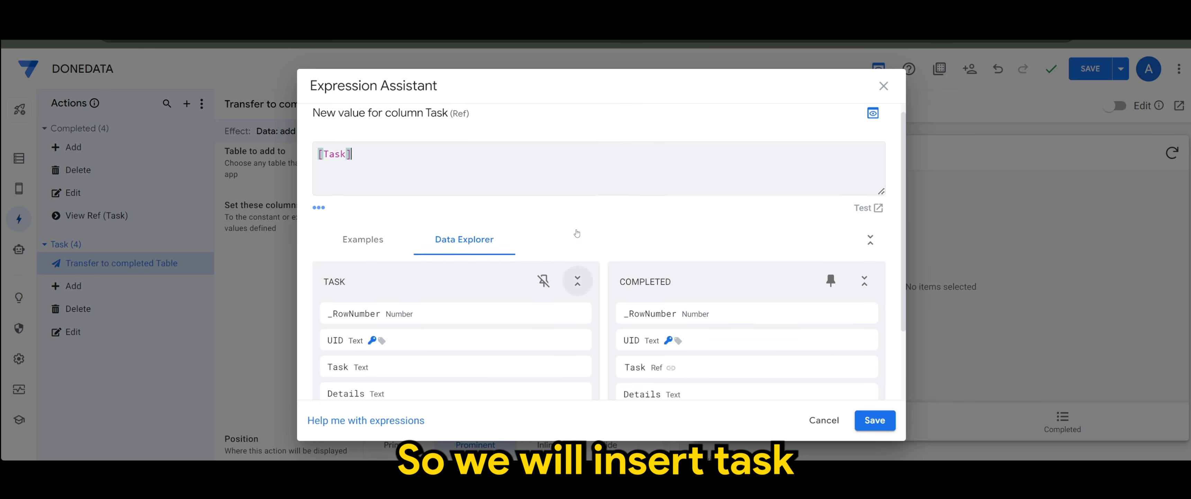
click(875, 420)
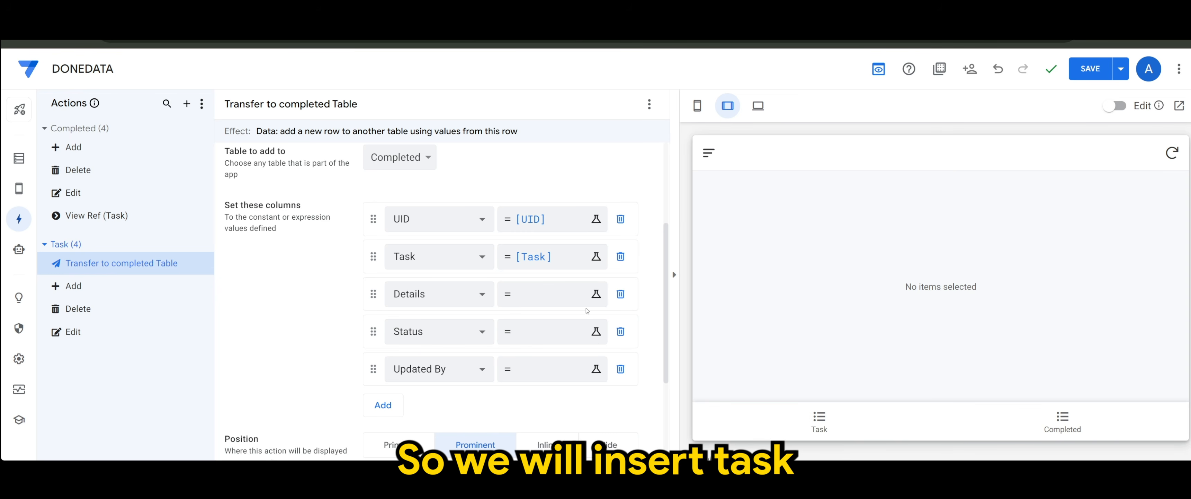
Step: Set the action's Details column value to the Task table's [Details] and save the expression
click(550, 294)
scroll(569, 310, down, 2)
click(571, 300)
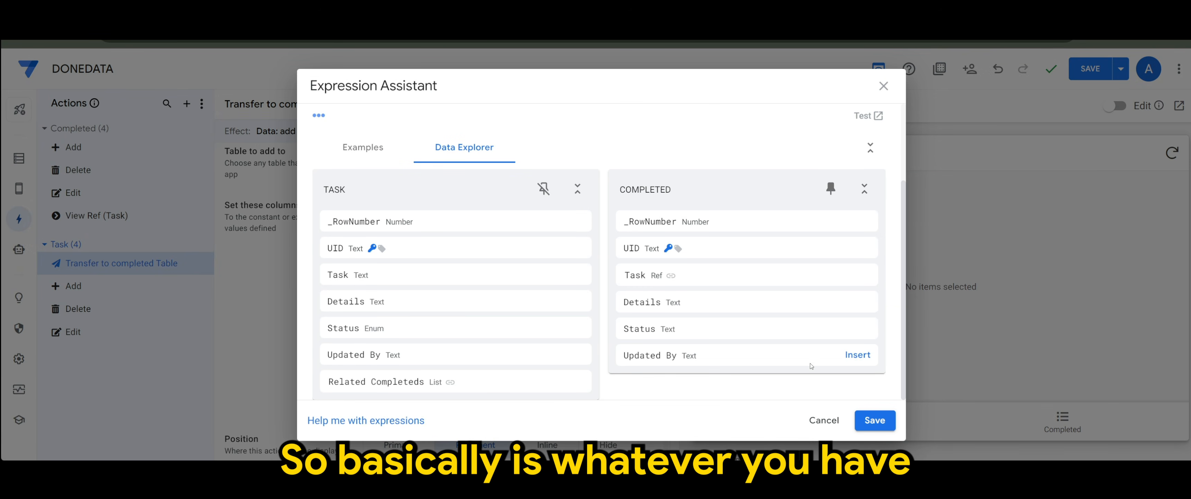
scroll(851, 328, up, 2)
click(856, 421)
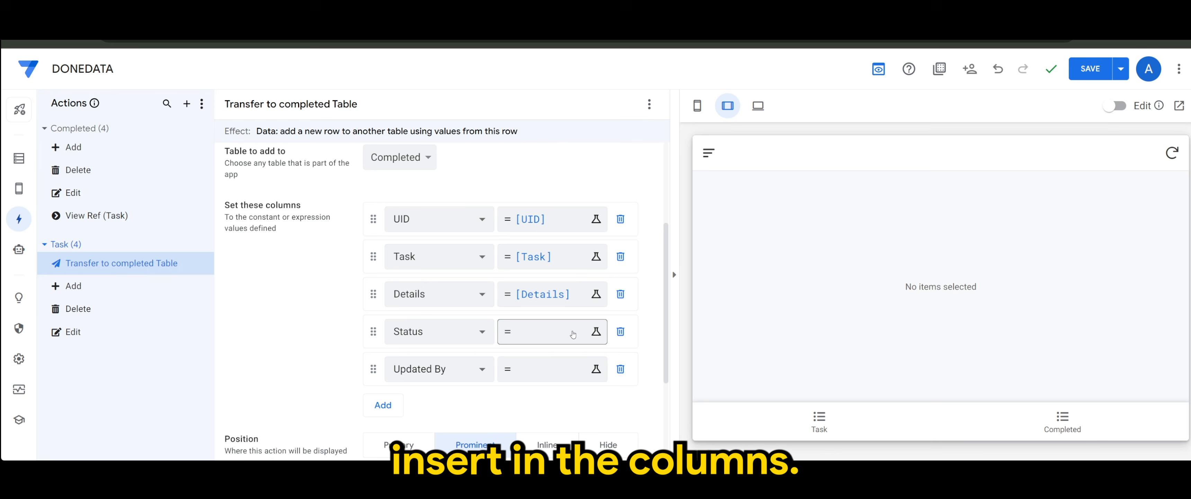
Step: Set the action's Status column to the Task table's [Status] and its Updated By column to [Updated By], saving both expressions
click(574, 334)
scroll(510, 355, down, 2)
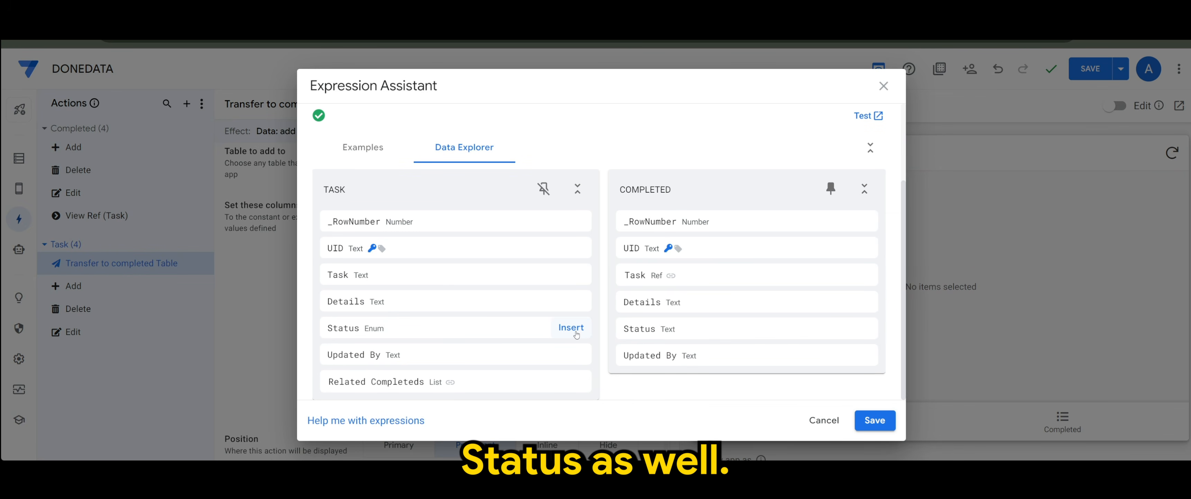
click(571, 327)
click(874, 420)
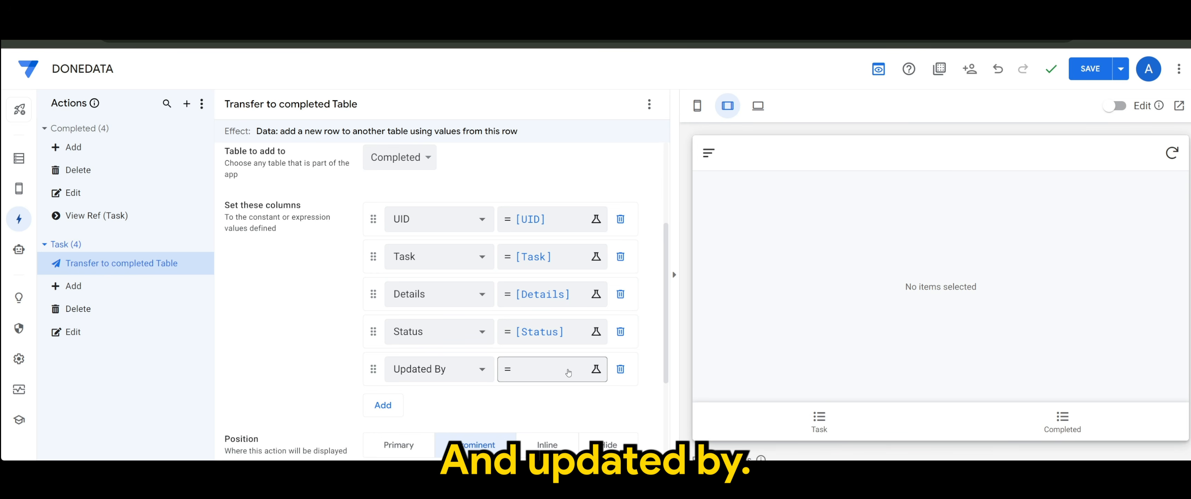
click(552, 369)
scroll(458, 315, down, 2)
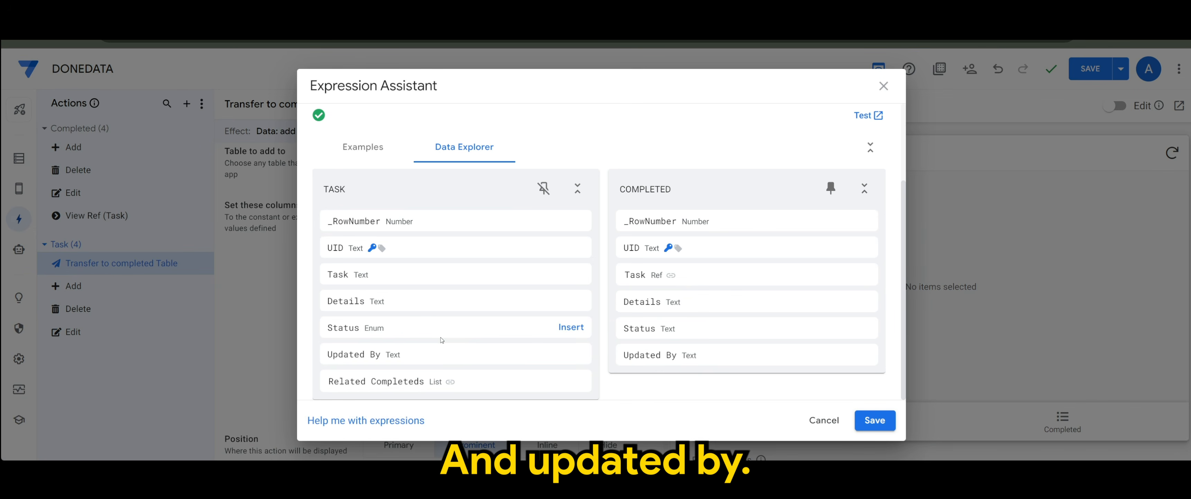
click(570, 355)
click(874, 420)
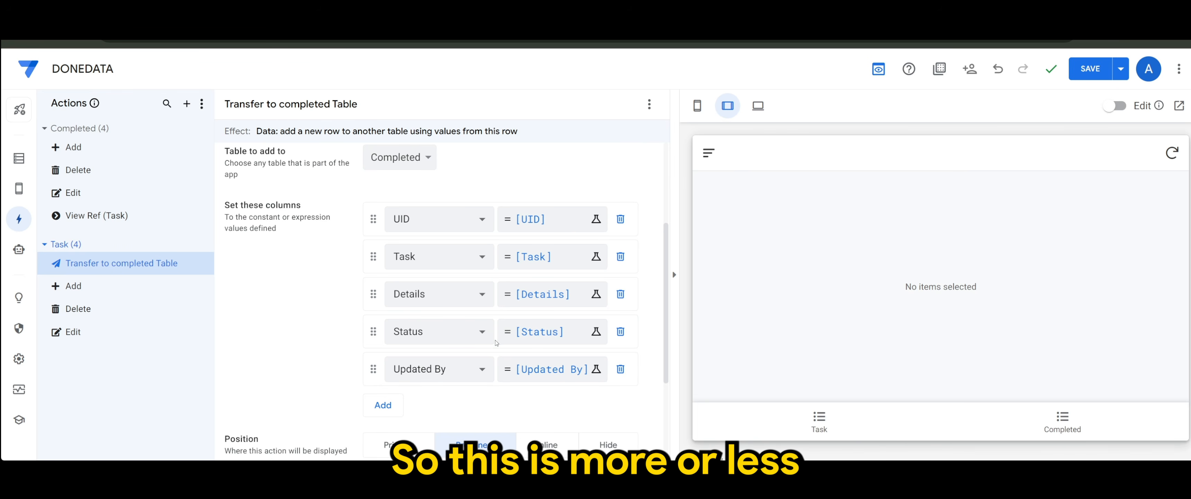
Step: Create another new action for the Task table and name it ARCHIVE DATA
scroll(397, 335, up, 3)
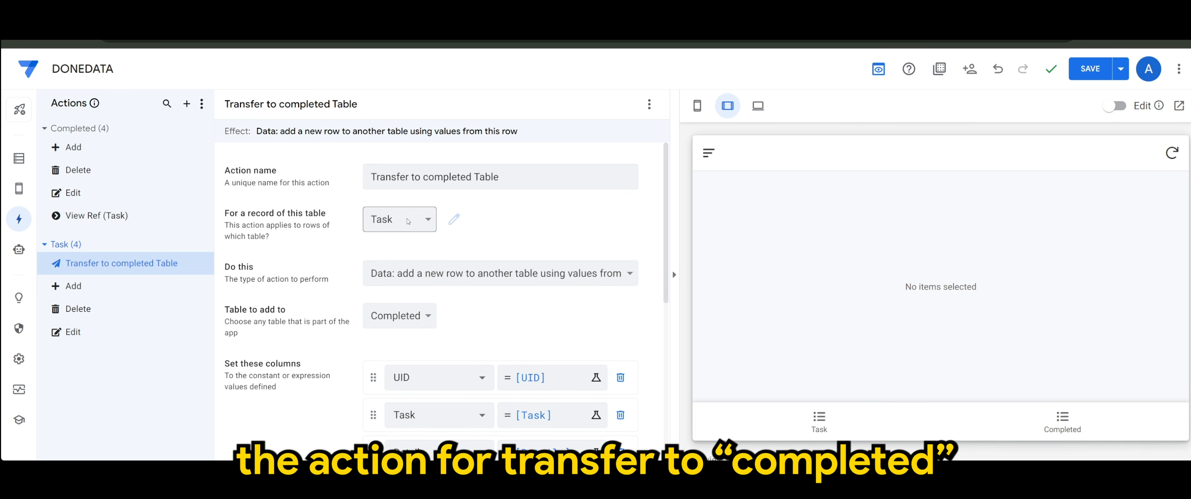
scroll(472, 264, down, 3)
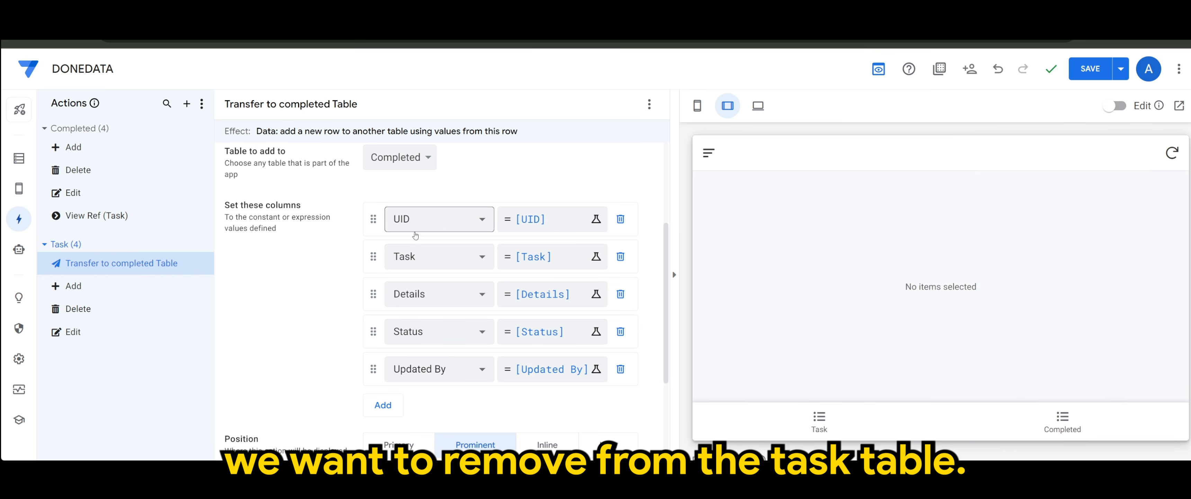
scroll(285, 340, down, 2)
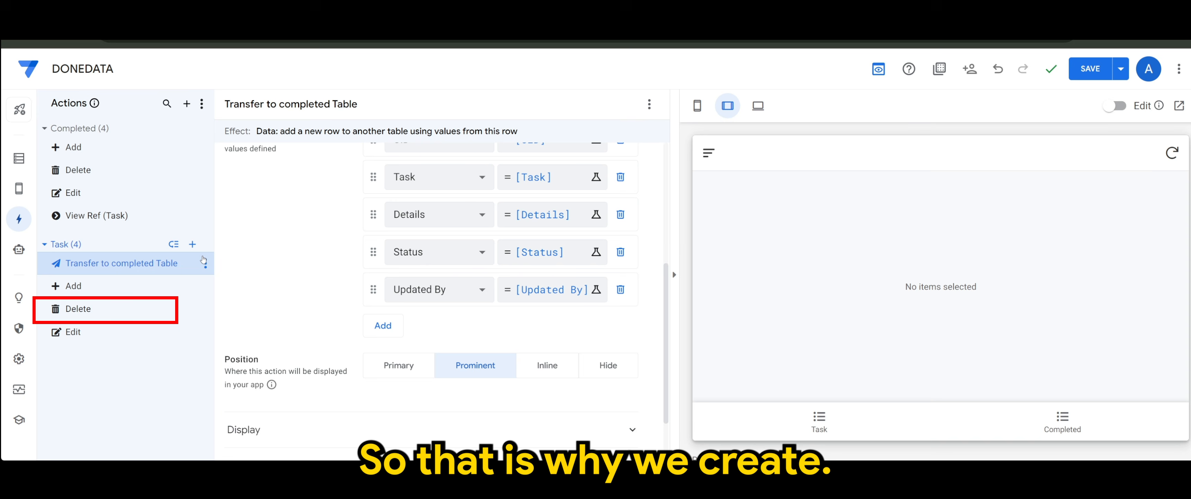
click(193, 245)
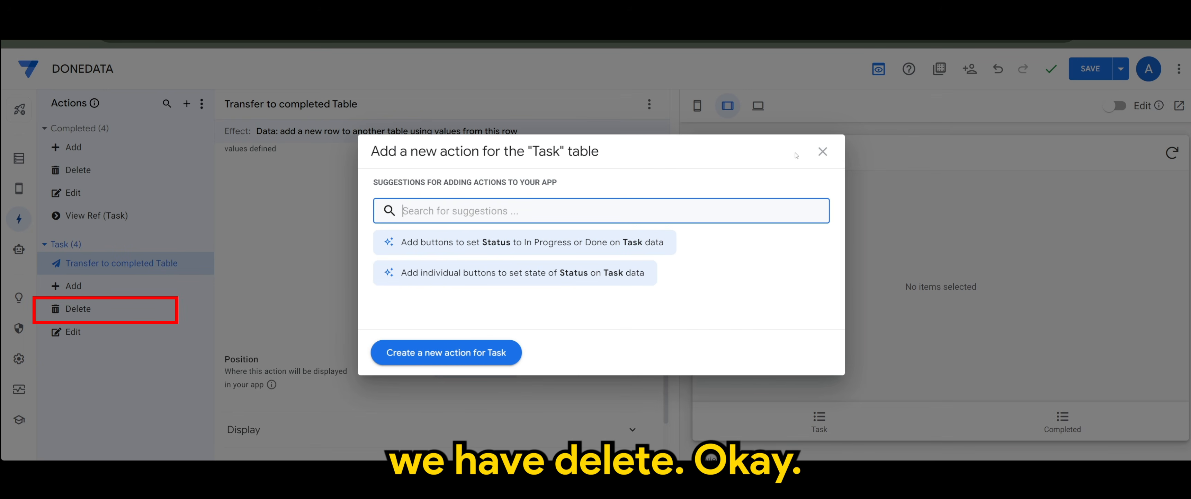
click(823, 151)
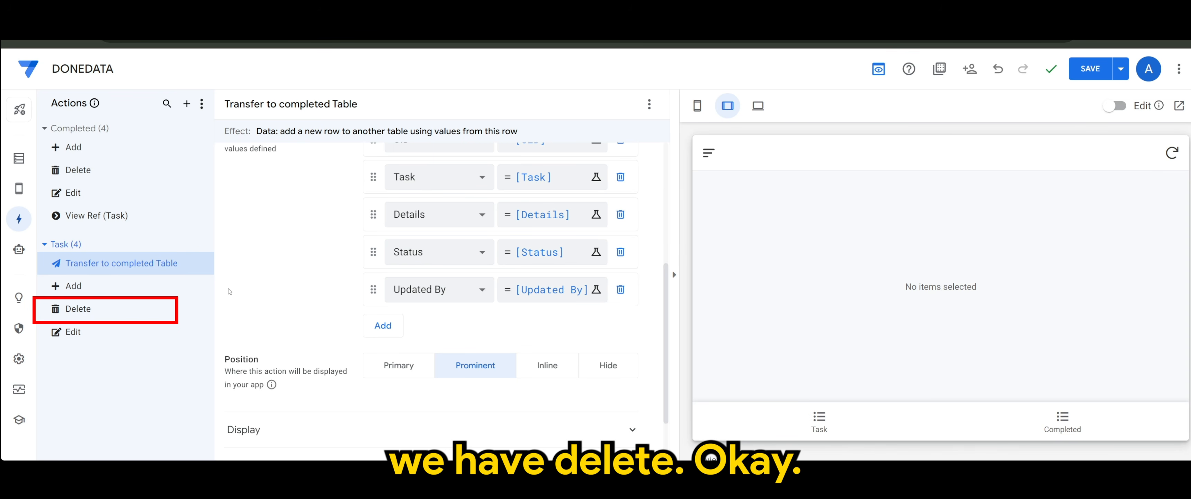
click(194, 245)
click(464, 356)
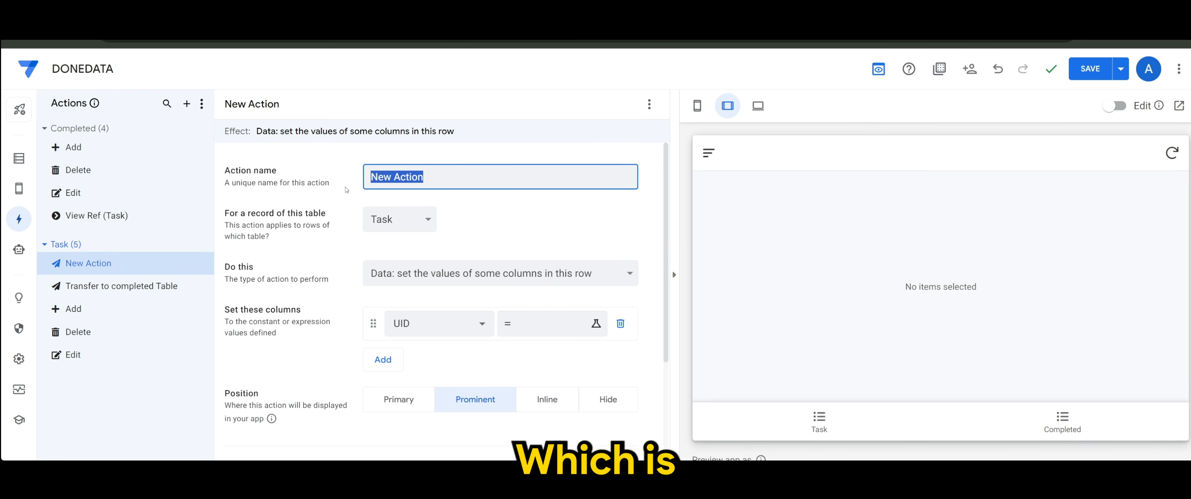
text(AR)
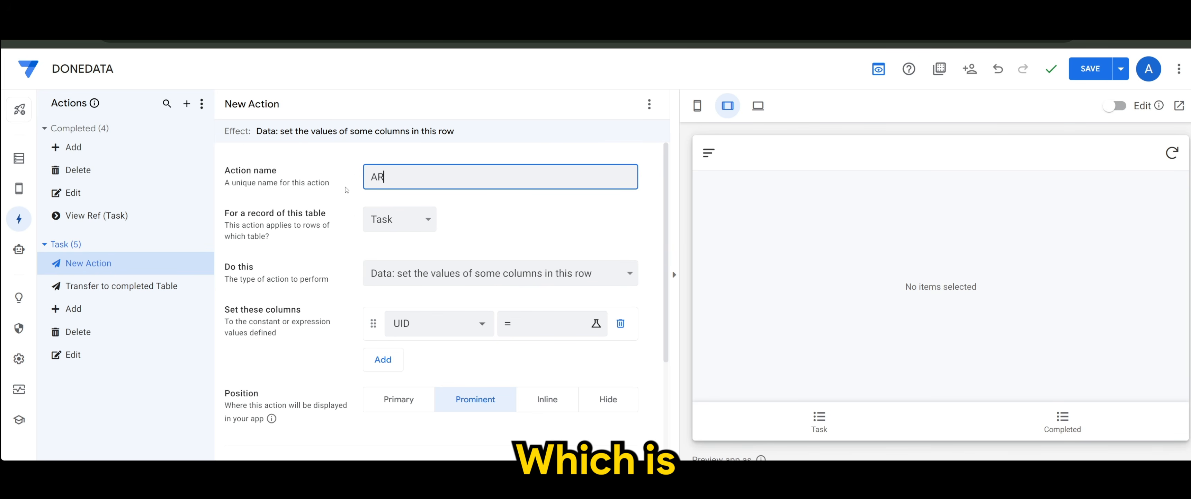
text(CHIVE DATA)
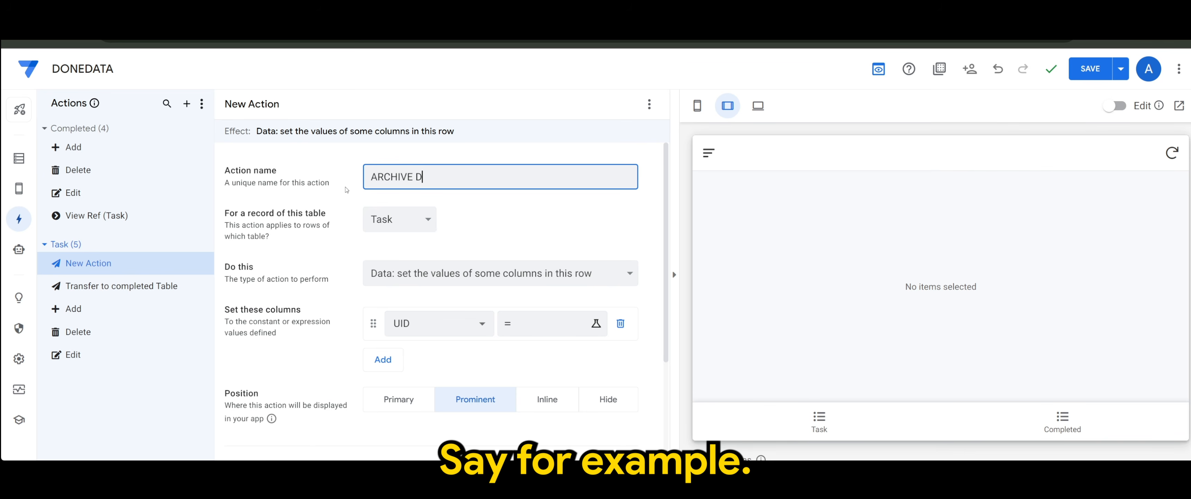
click(480, 239)
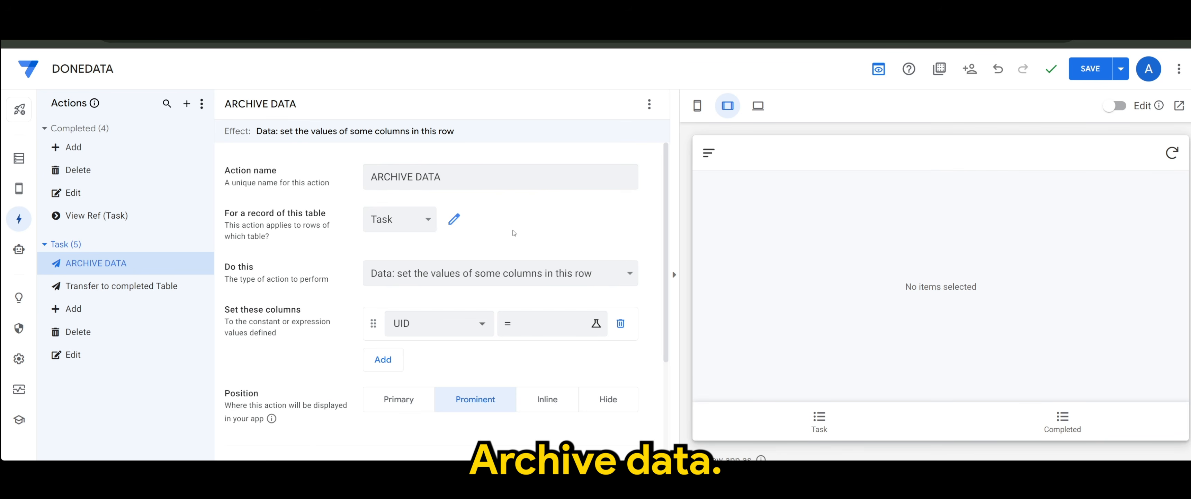
Step: Make ARCHIVE DATA a grouped action that executes Transfer to completed Table followed by Delete, and save the app
drag(225, 264, 451, 264)
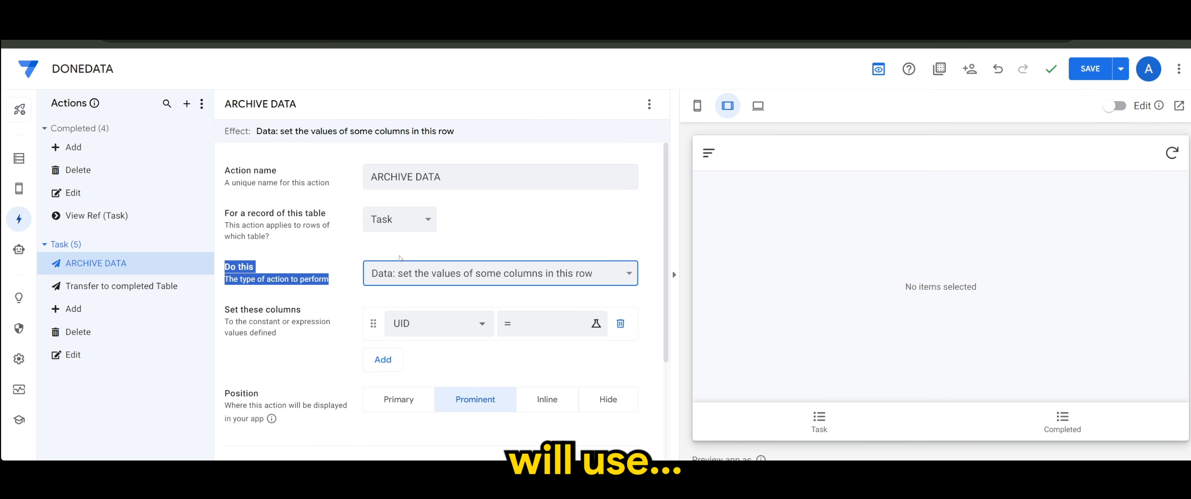
click(409, 257)
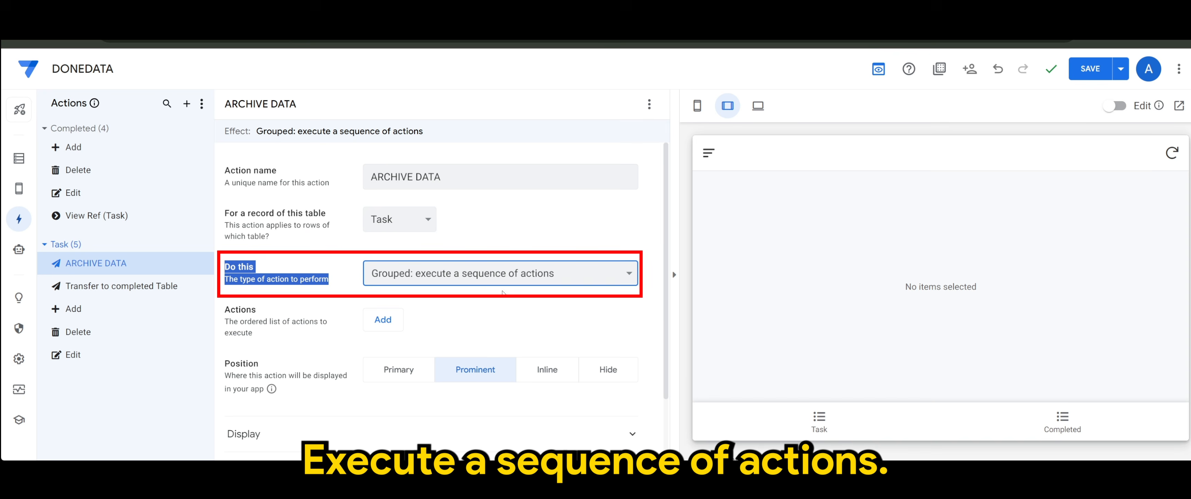
click(383, 319)
click(433, 326)
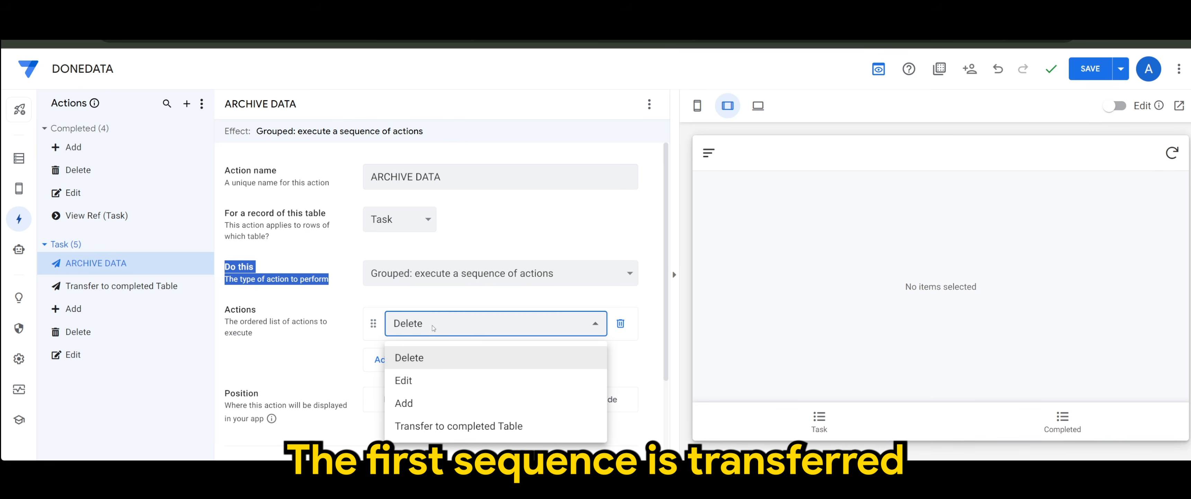
click(461, 426)
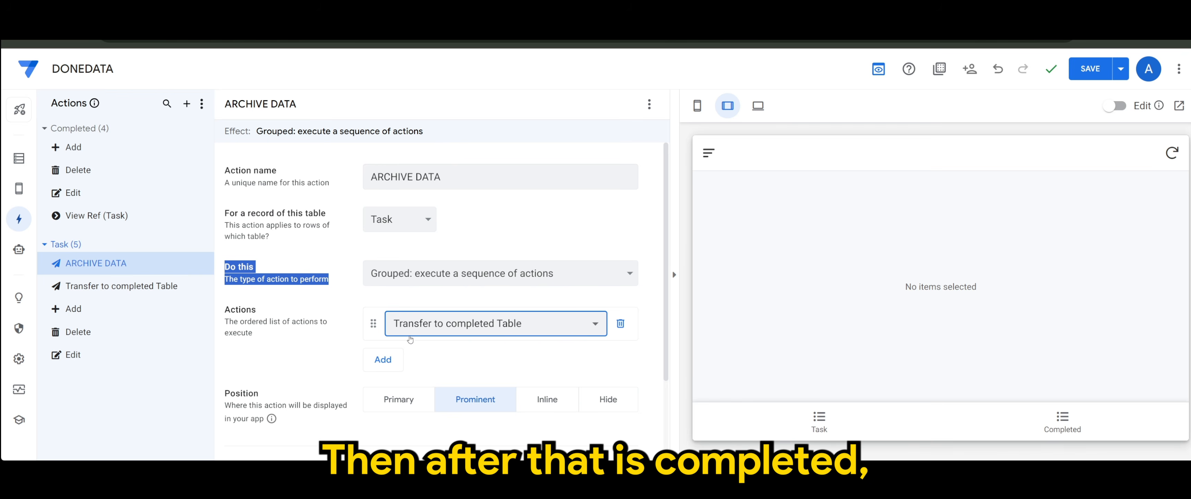
click(386, 365)
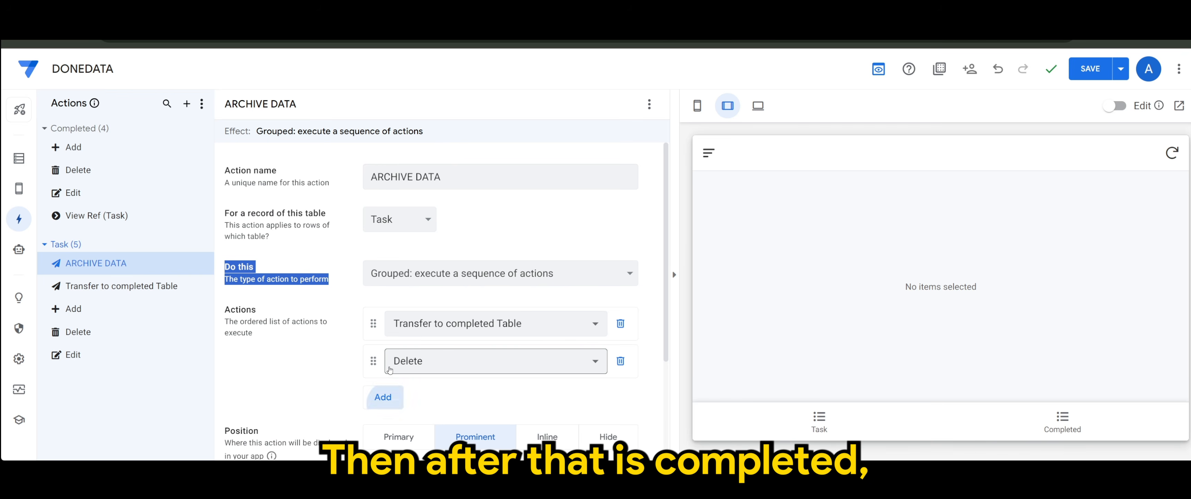
click(315, 388)
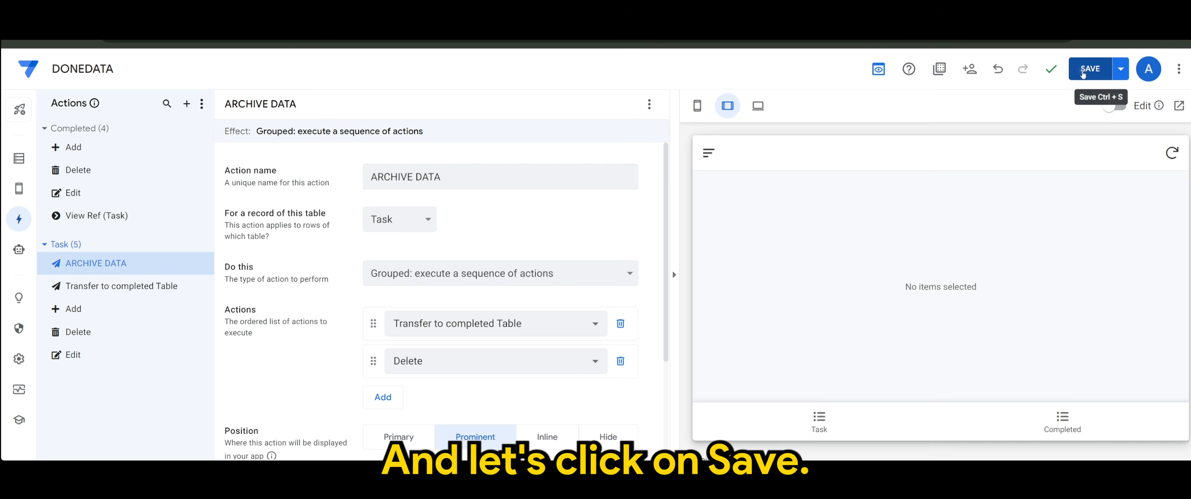
click(1090, 69)
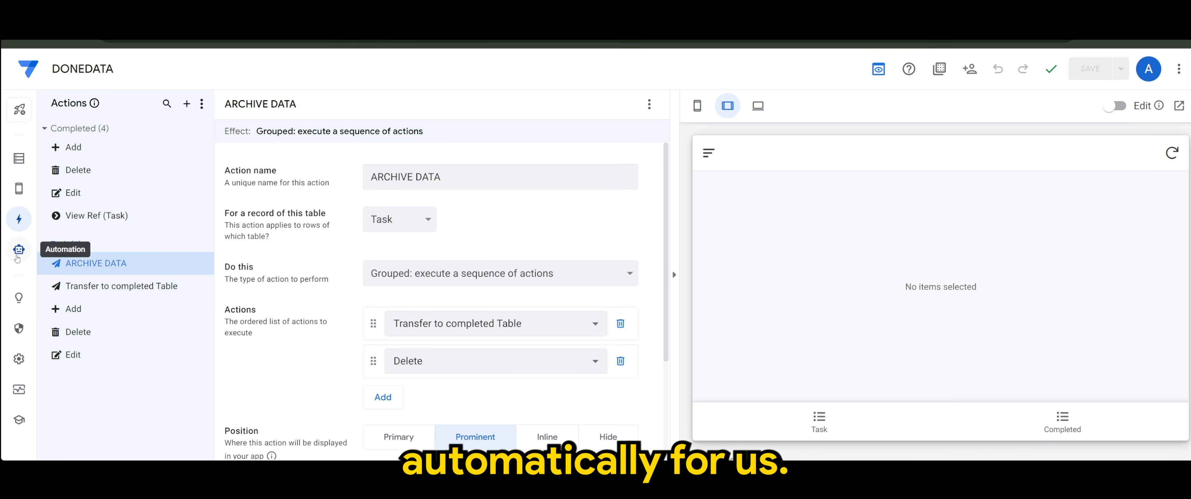
Step: Set the position of the ARCHIVE DATA and Transfer to completed Table actions to Hide, and show the Task view in the preview
scroll(544, 378, down, 3)
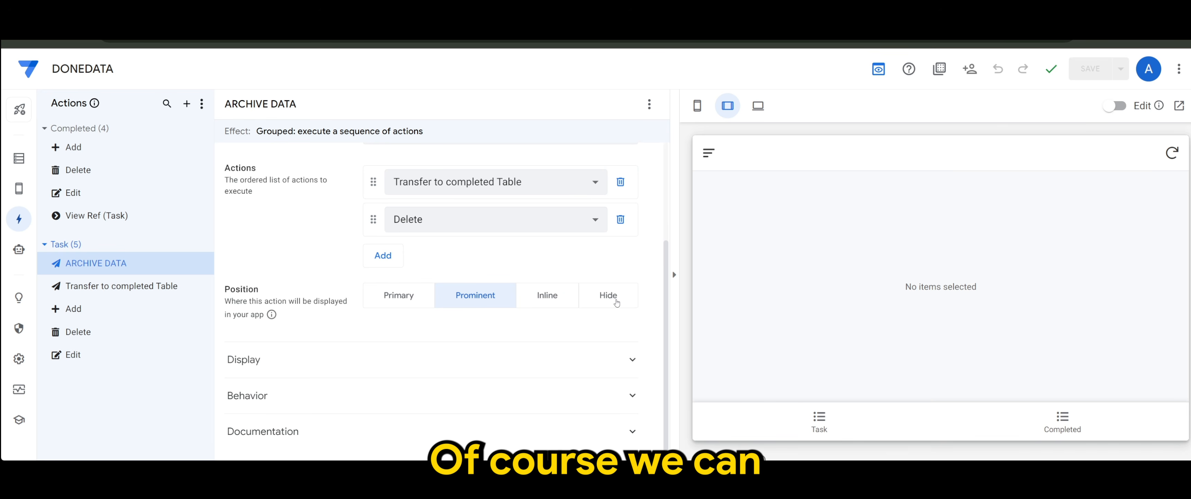
click(618, 303)
click(146, 289)
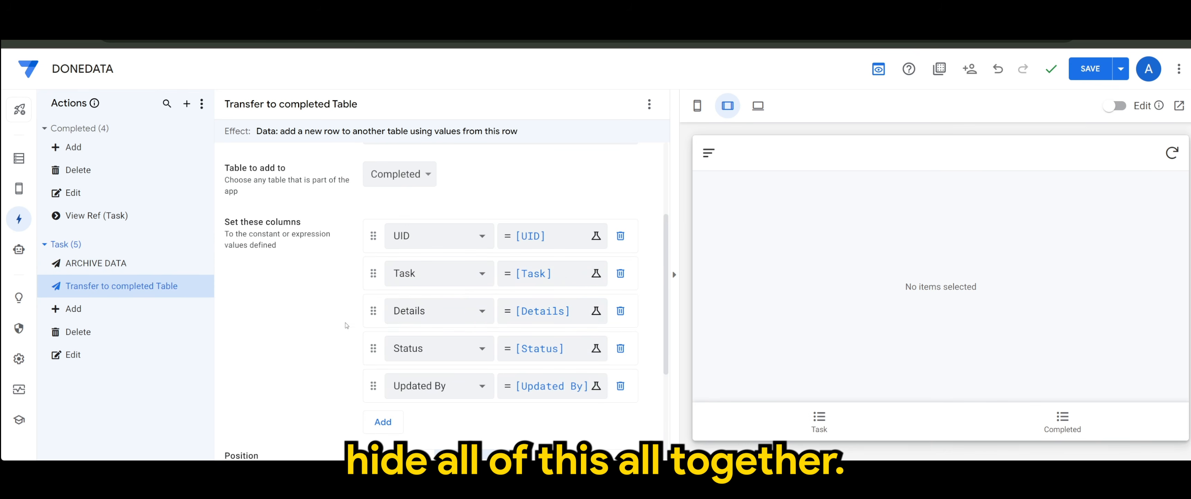
scroll(364, 320, down, 2)
scroll(365, 320, down, 2)
click(621, 303)
scroll(615, 304, up, 2)
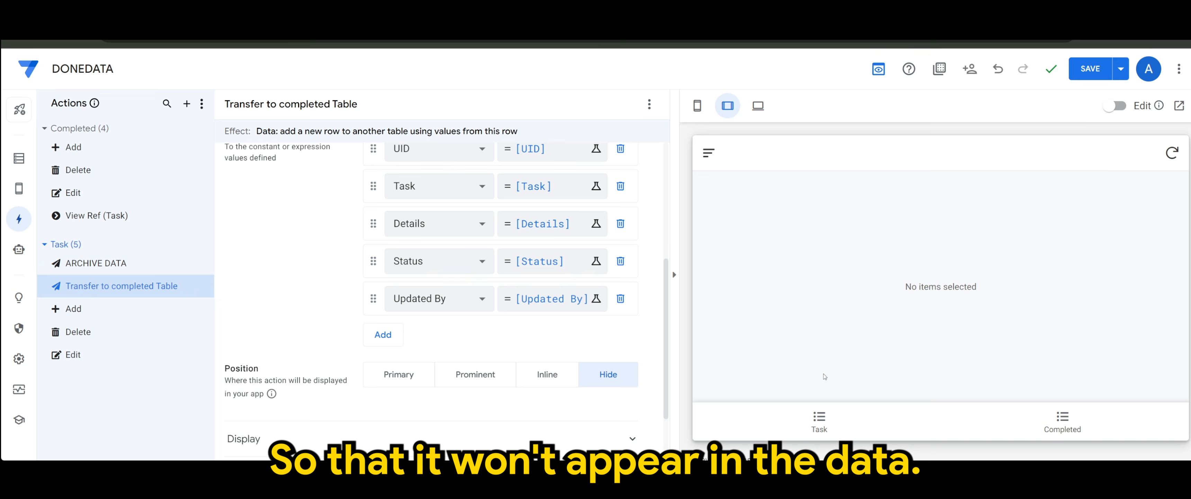
click(820, 435)
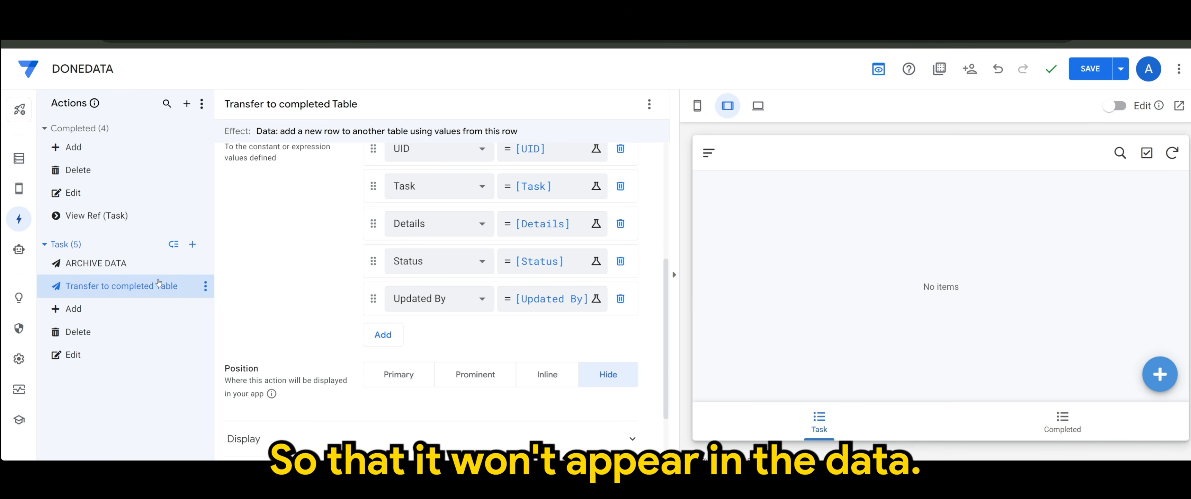
Step: Create the app's first automation bot and add a new event to it
click(17, 250)
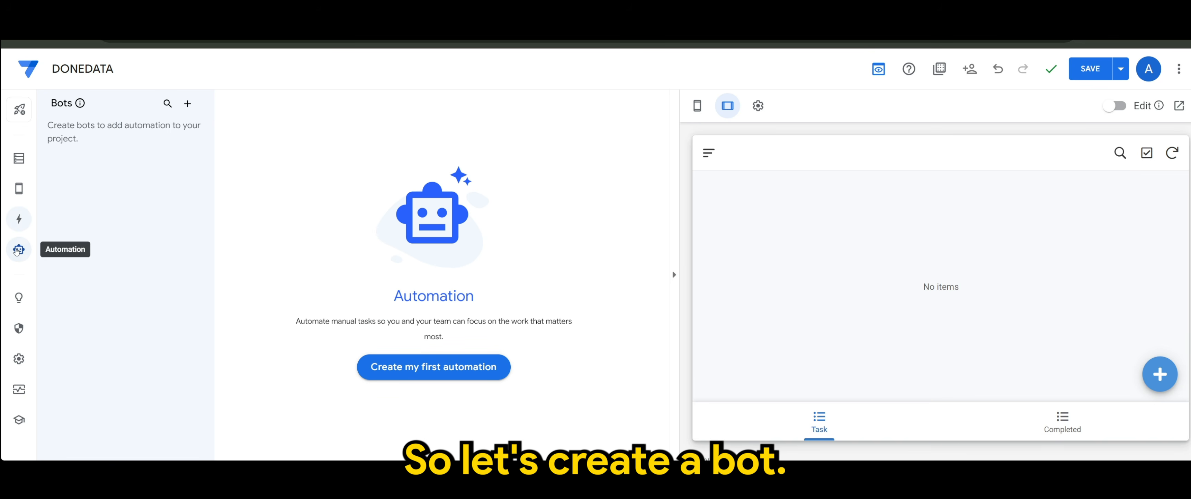
click(401, 373)
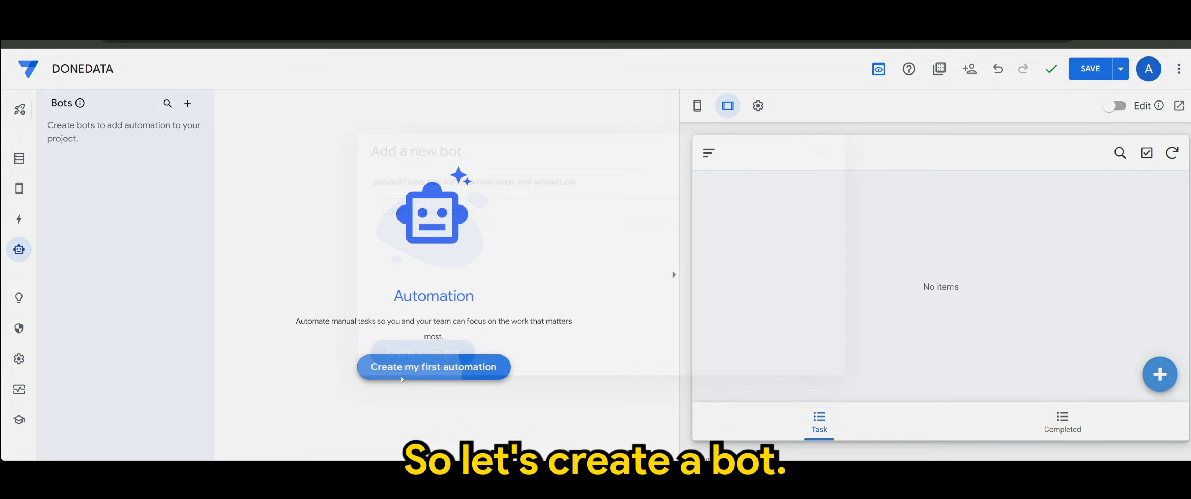
click(437, 348)
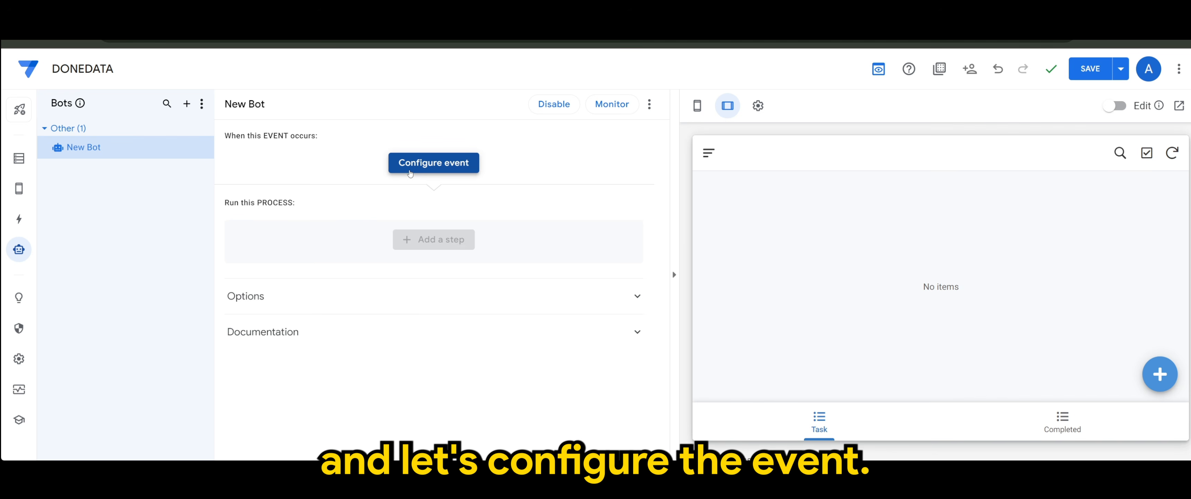
click(412, 172)
click(321, 335)
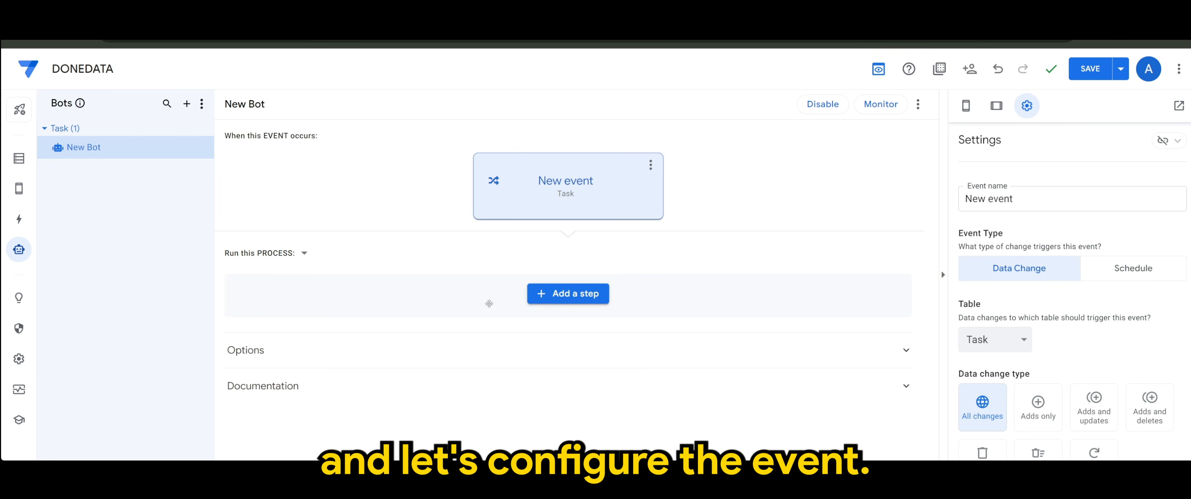
Step: Rename the new bot under the Task table as ARCHIVE DATA
click(91, 148)
triple_click(89, 147)
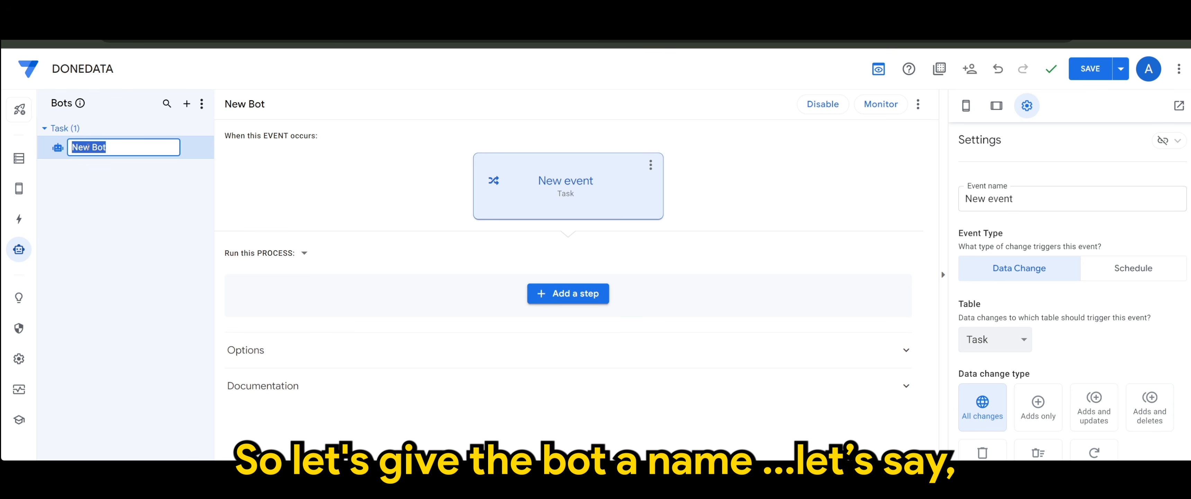
text(ARC)
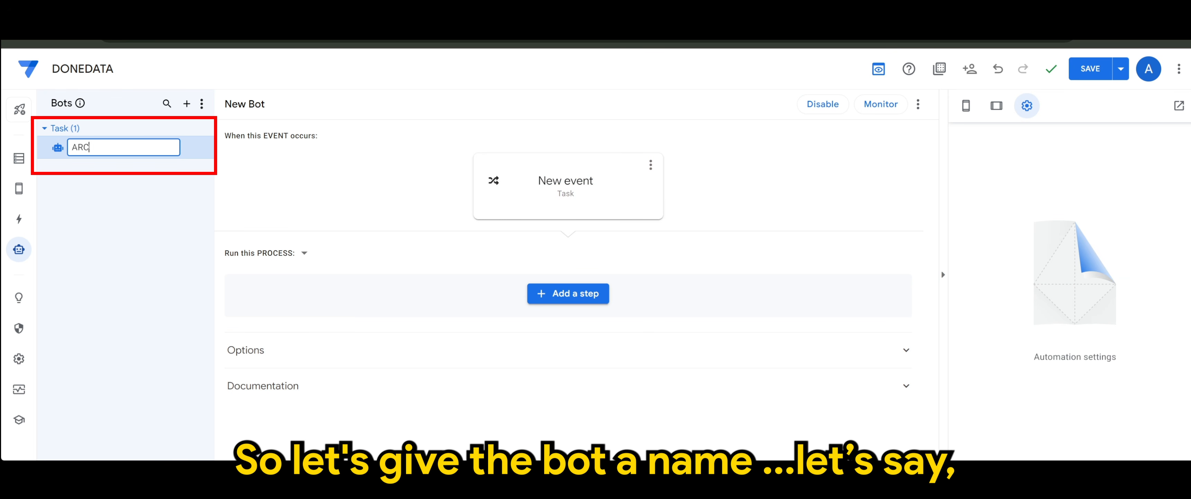
text(HIVE DATA)
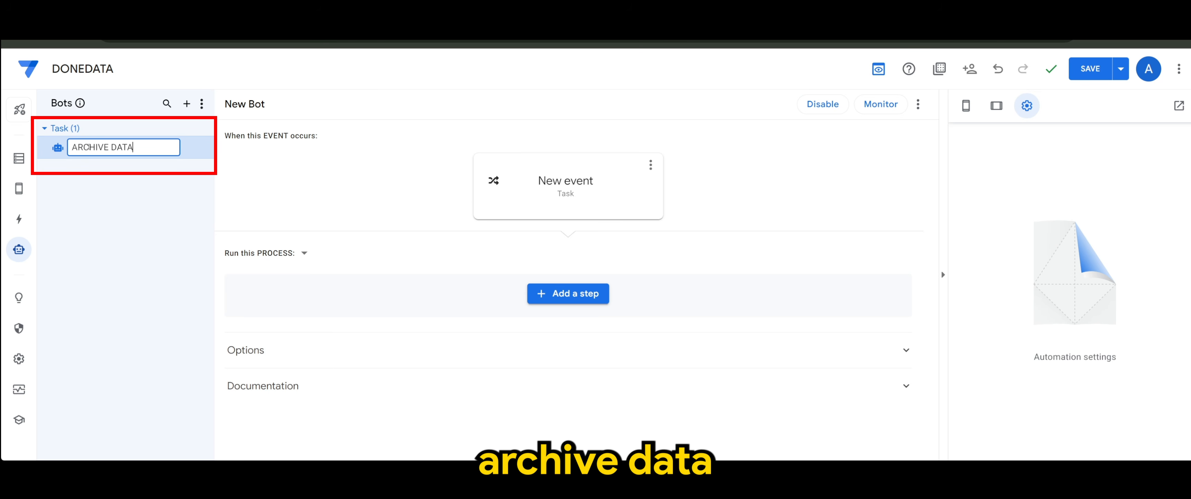
key(Return)
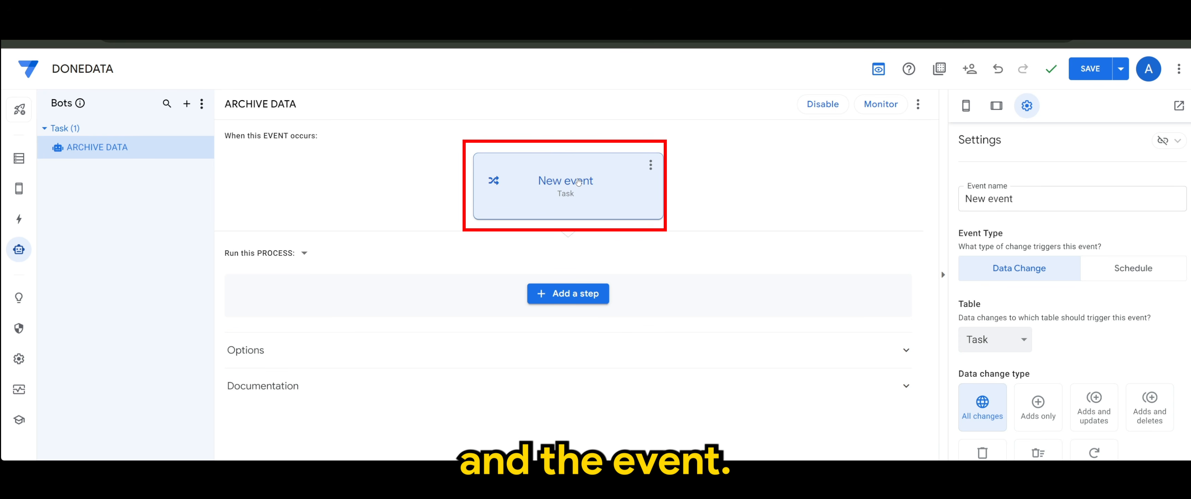
Step: Name the bot's event "When status is DONE"
click(580, 193)
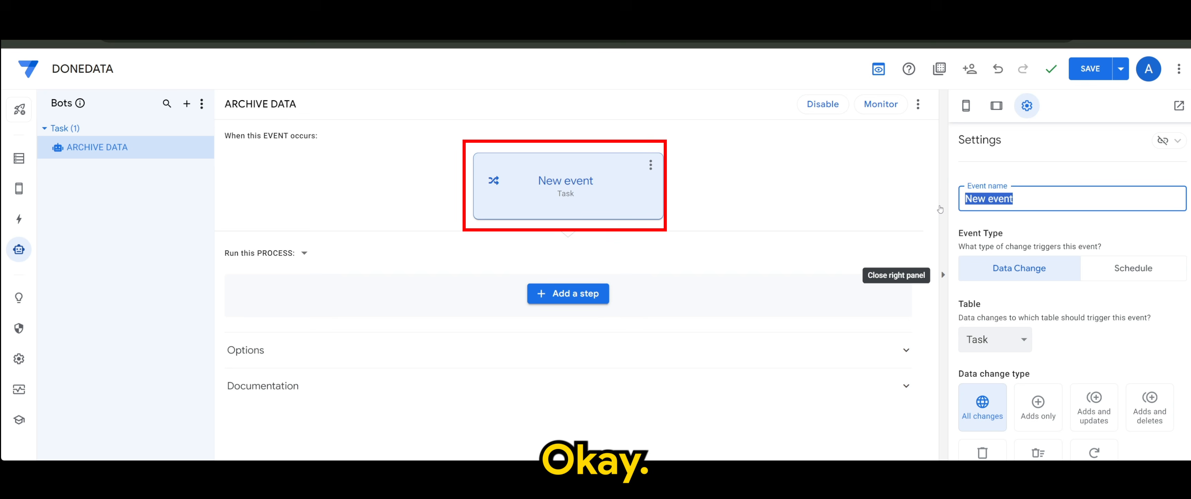
text(When )
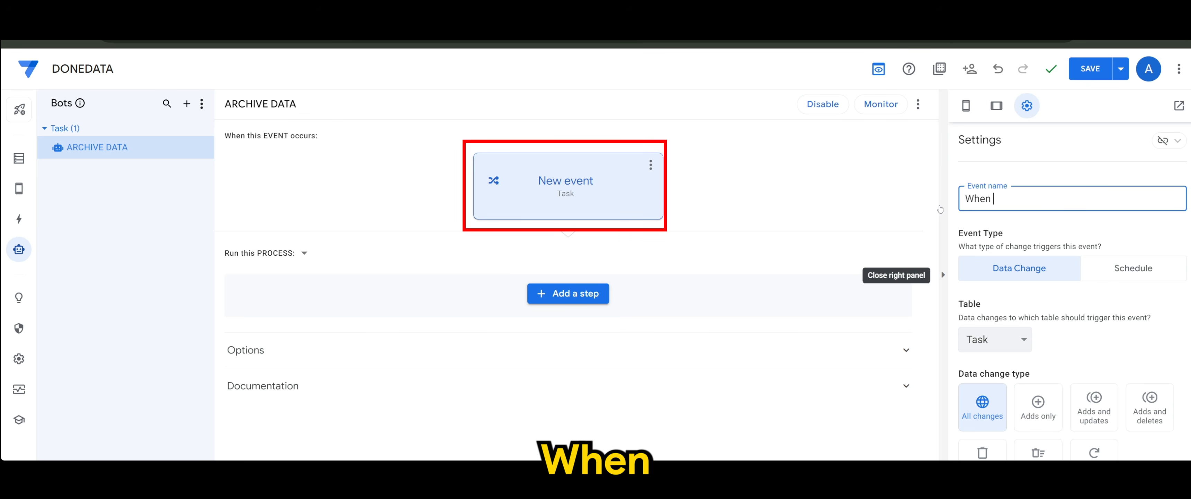
text(status i)
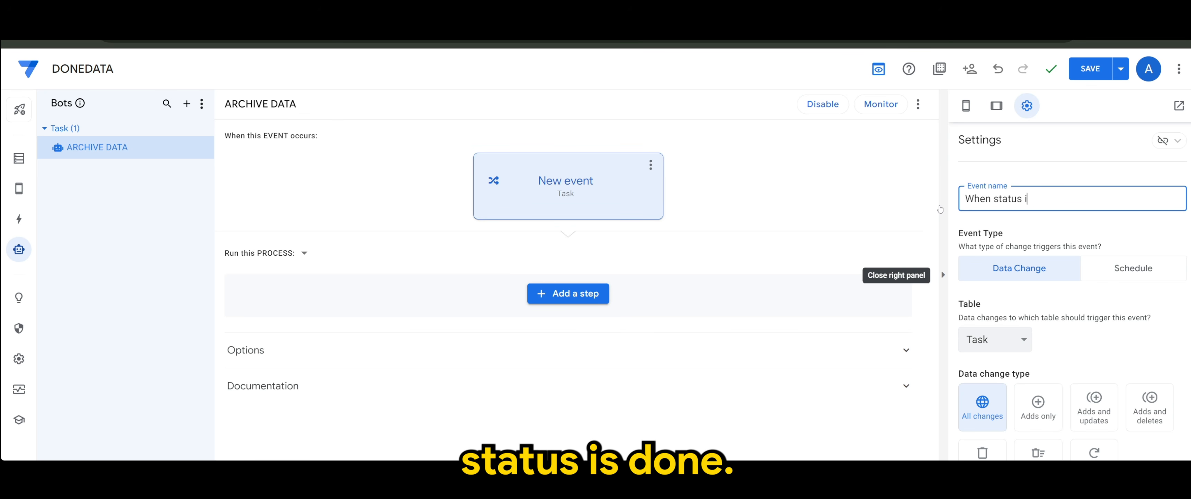
text(s DONE)
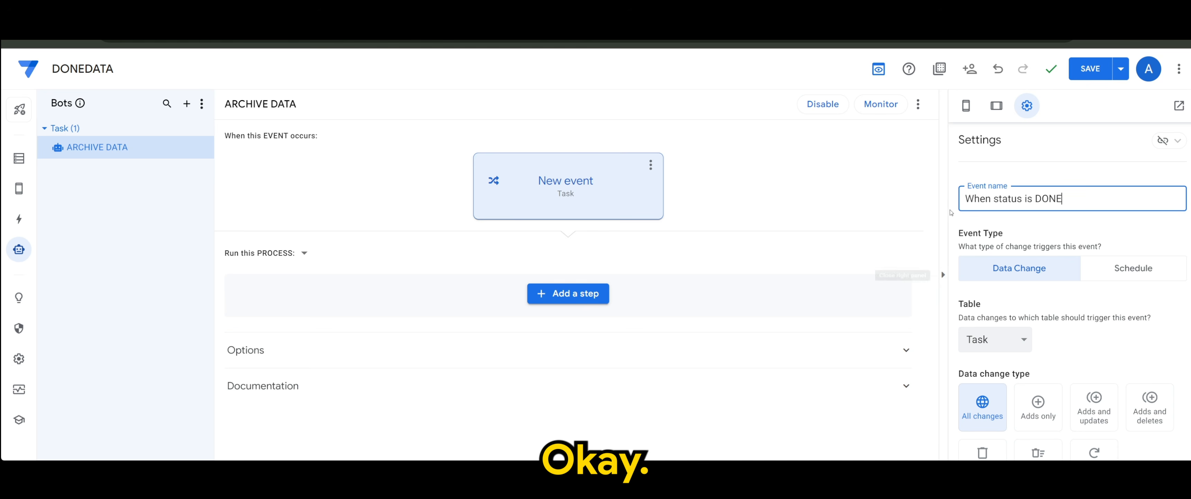
Step: Keep the event on All changes to the Task table and set its condition to [Status]="Done"
scroll(1004, 254, down, 2)
drag(959, 154, 1042, 160)
click(1038, 160)
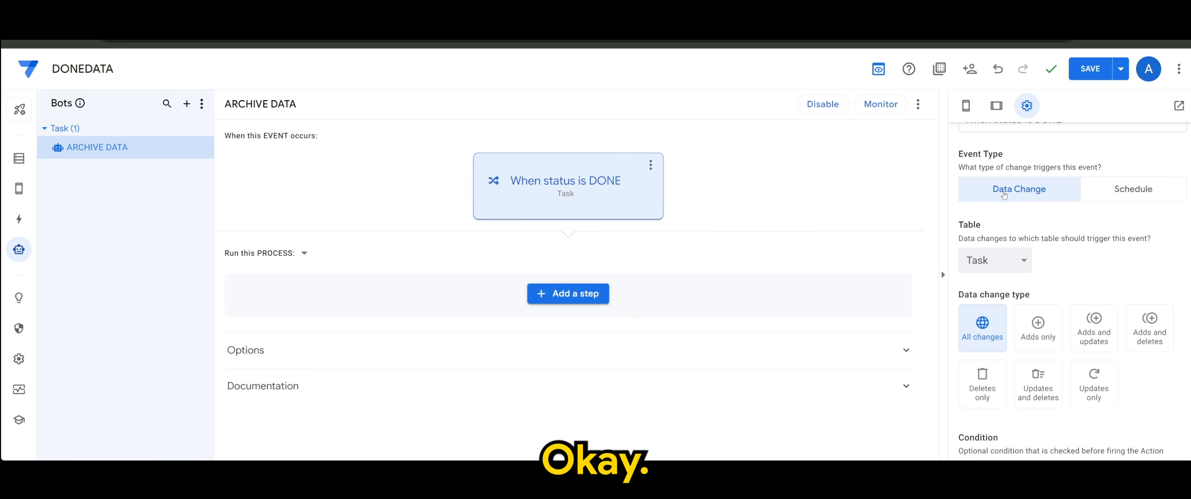
scroll(1015, 210, down, 1)
scroll(1046, 266, up, 1)
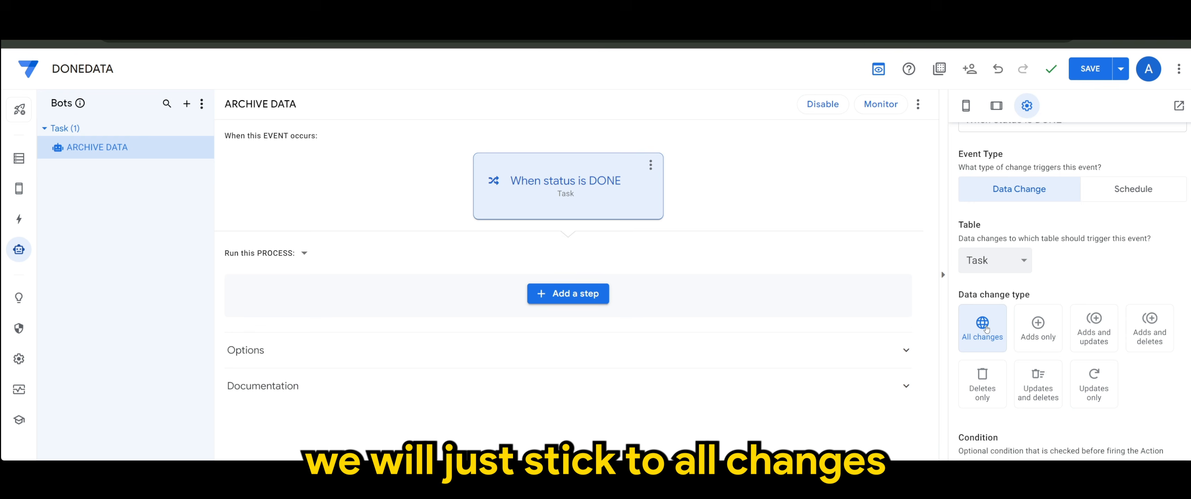
scroll(1006, 287, down, 2)
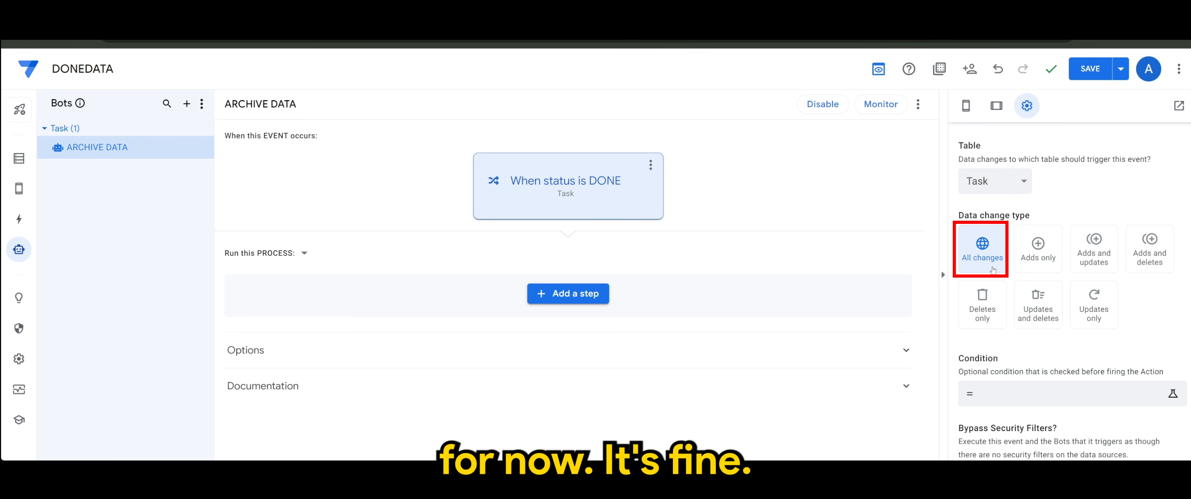
click(1006, 395)
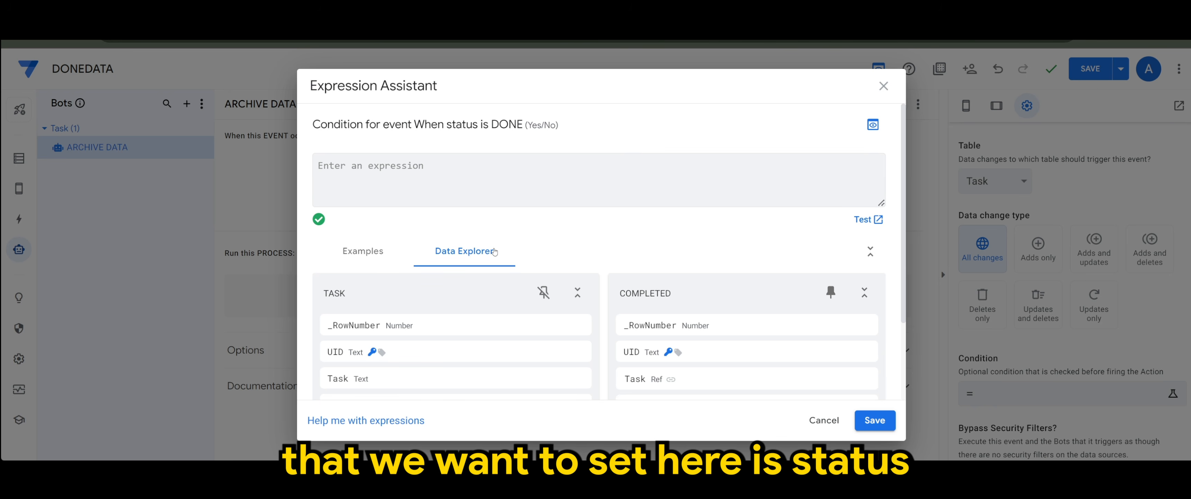
scroll(483, 316, down, 3)
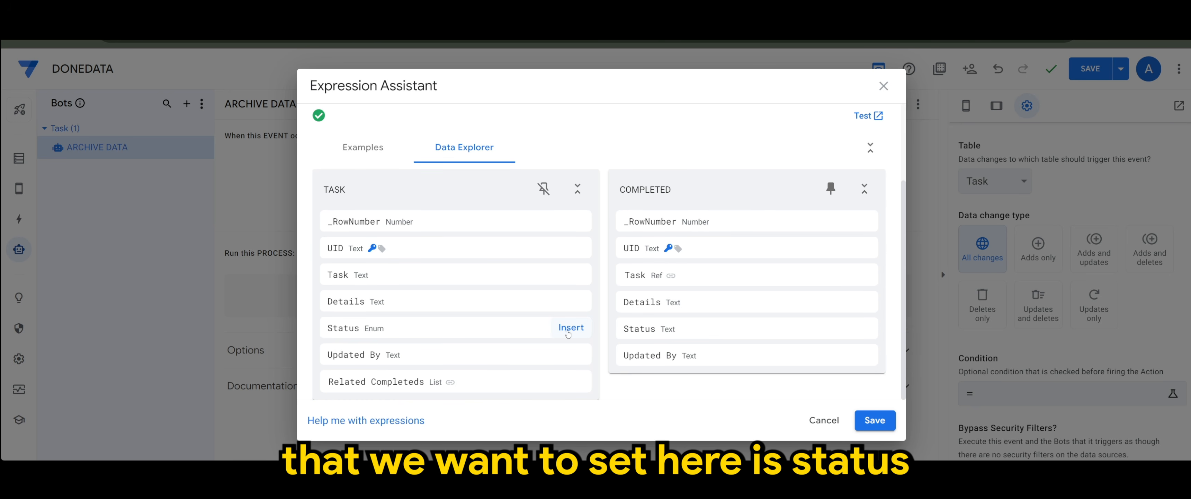
click(569, 329)
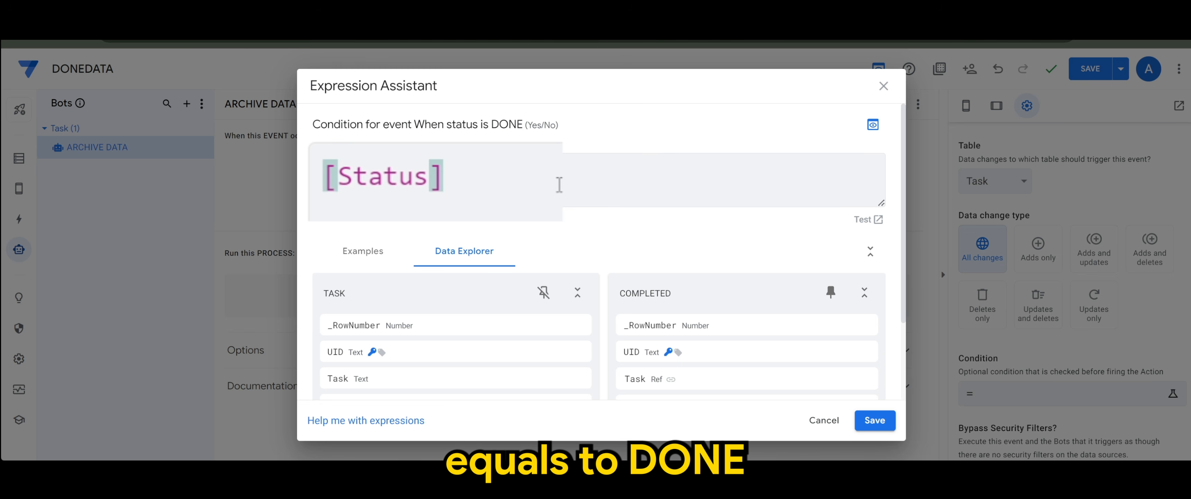
text(="Done)
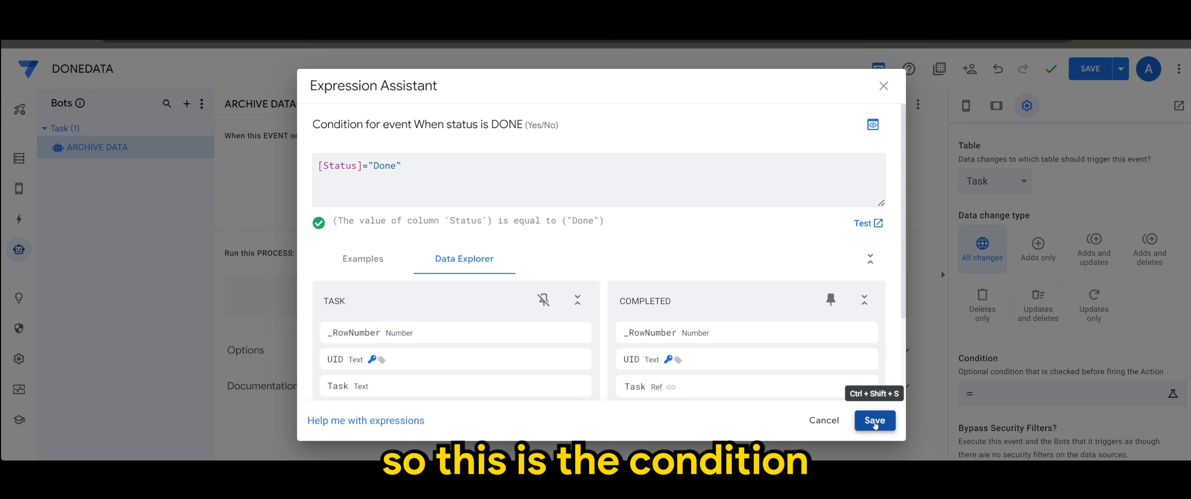
click(875, 425)
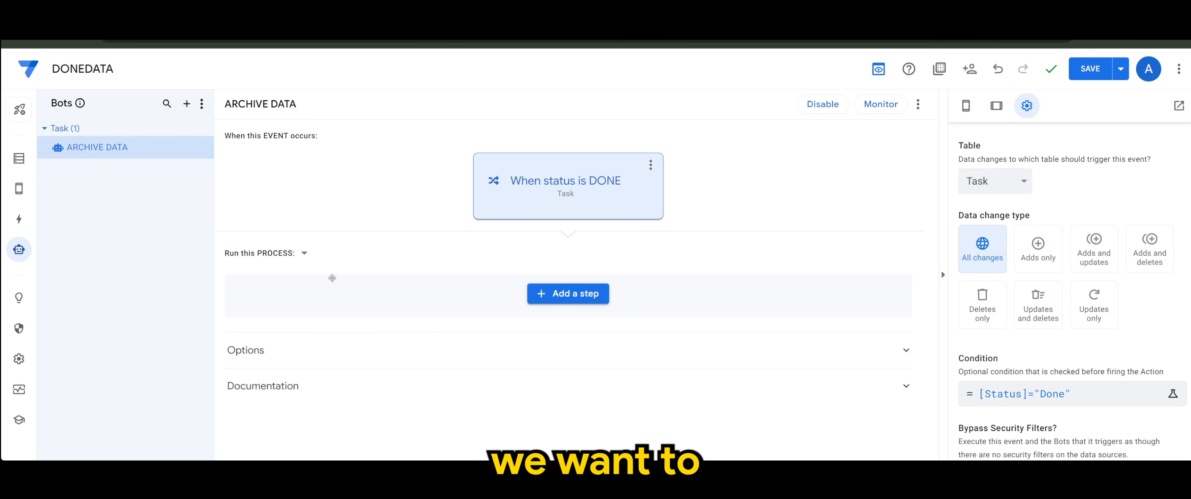
Step: Add a custom step named RUN ARCHIVE ACTION to the bot's process
click(568, 293)
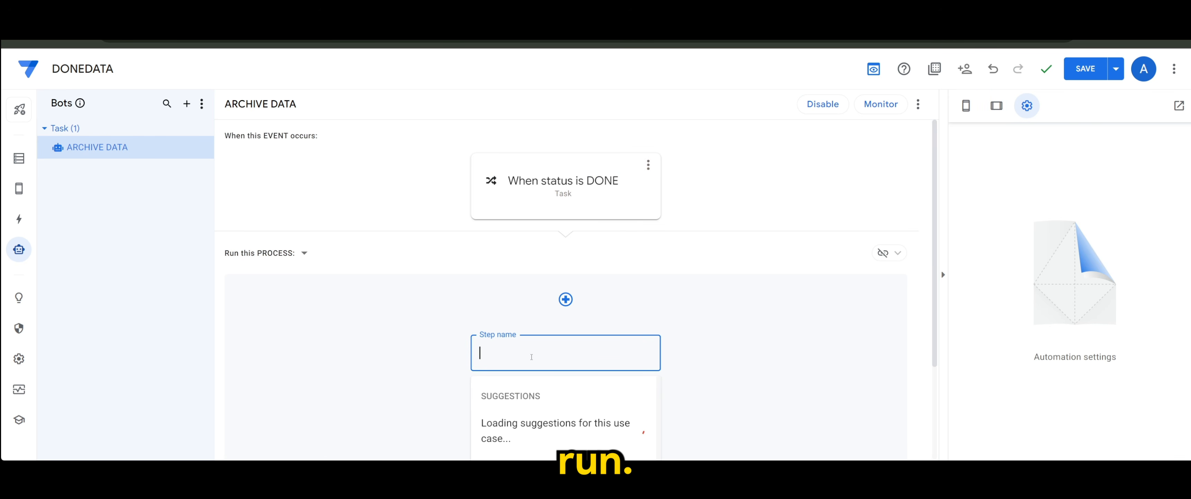
text(RUN )
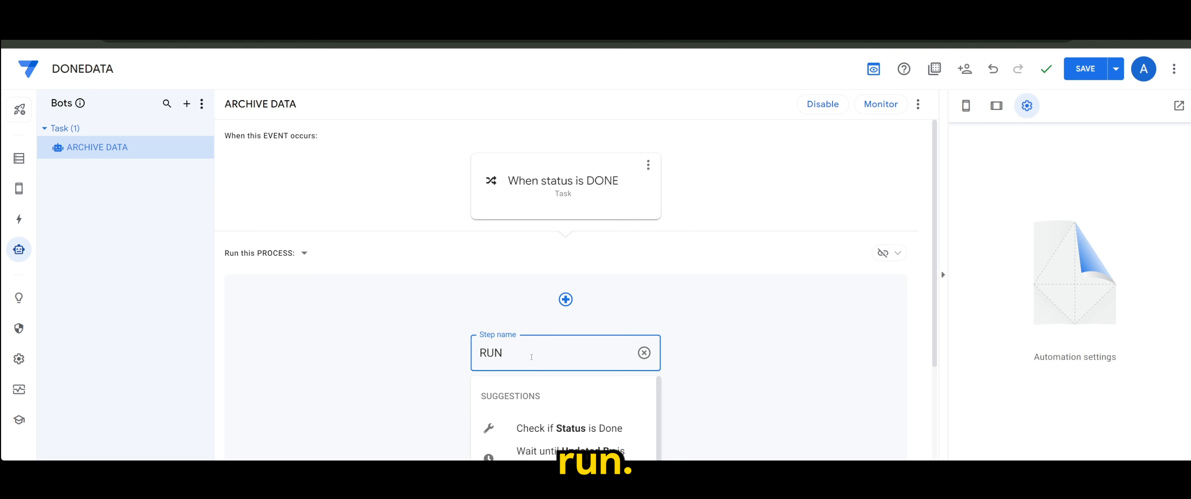
text(ARCHIVE ACTION)
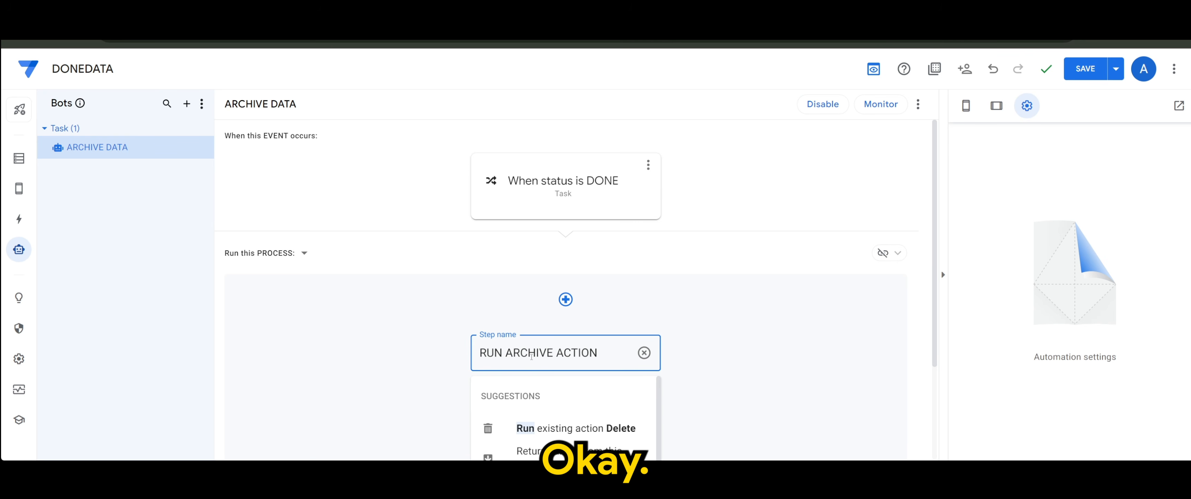
scroll(565, 317, down, 3)
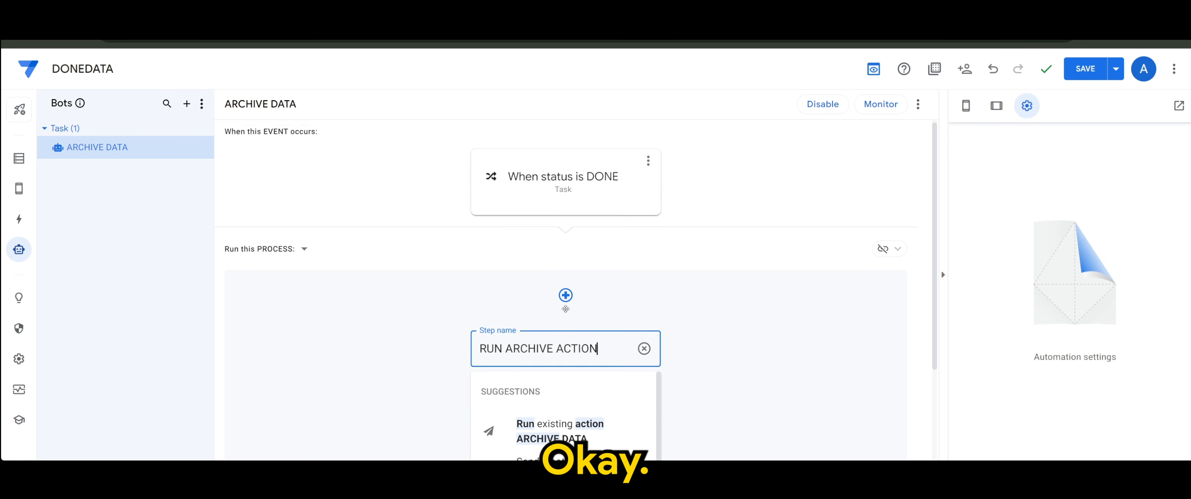
click(534, 400)
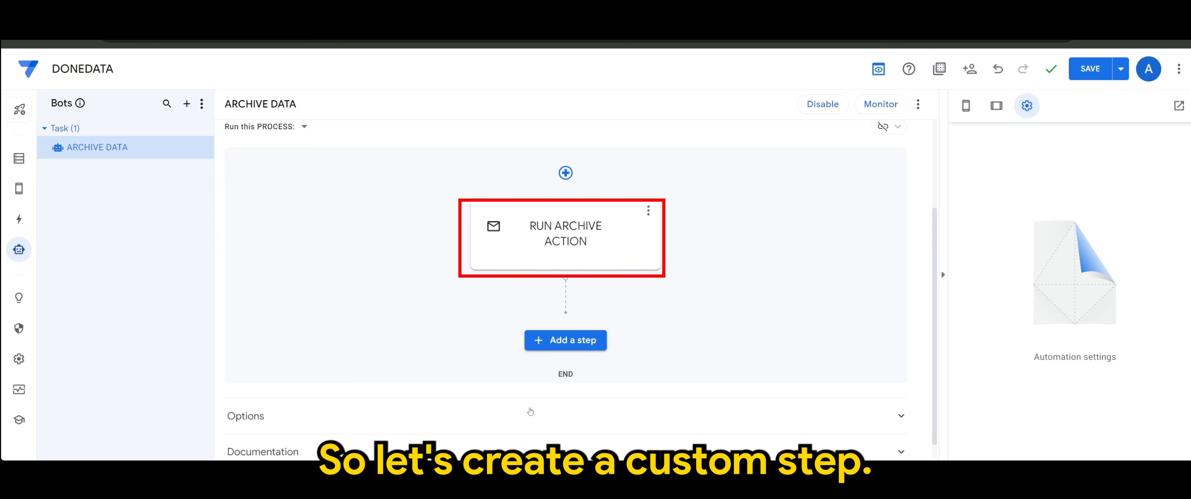
Step: Make the RUN ARCHIVE ACTION step run the existing data action ARCHIVE DATA, and save the app
click(554, 242)
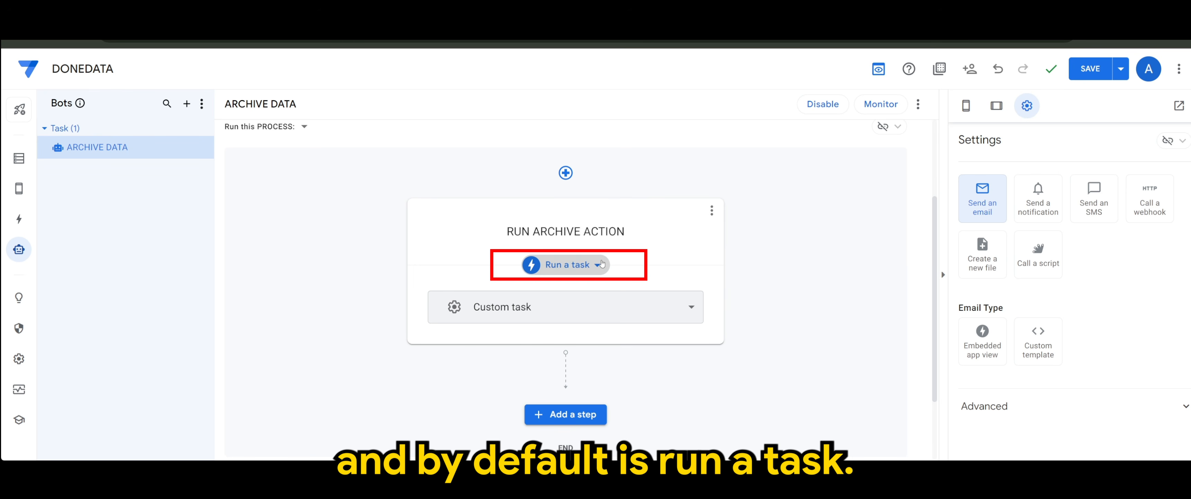
click(602, 264)
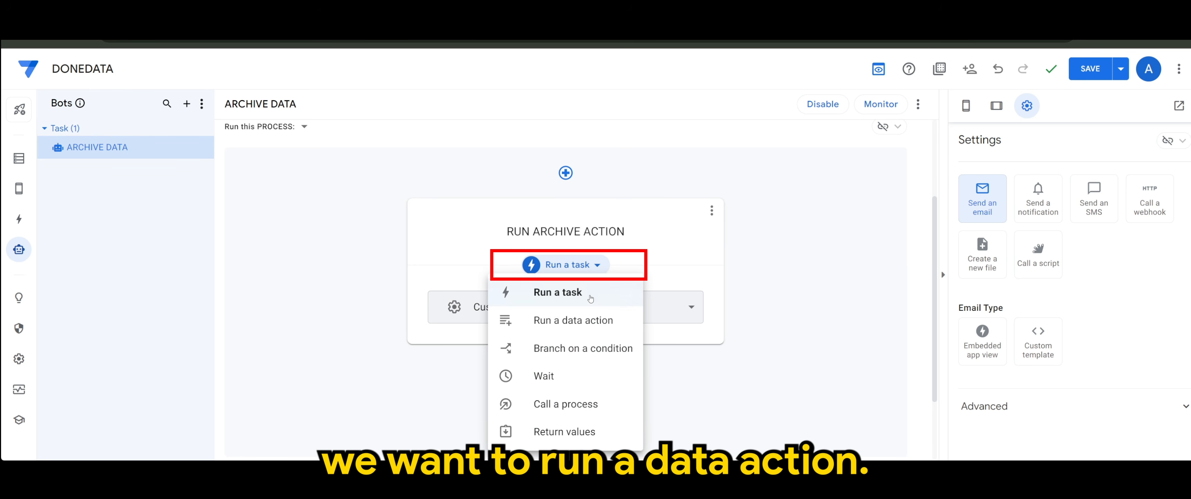
click(590, 324)
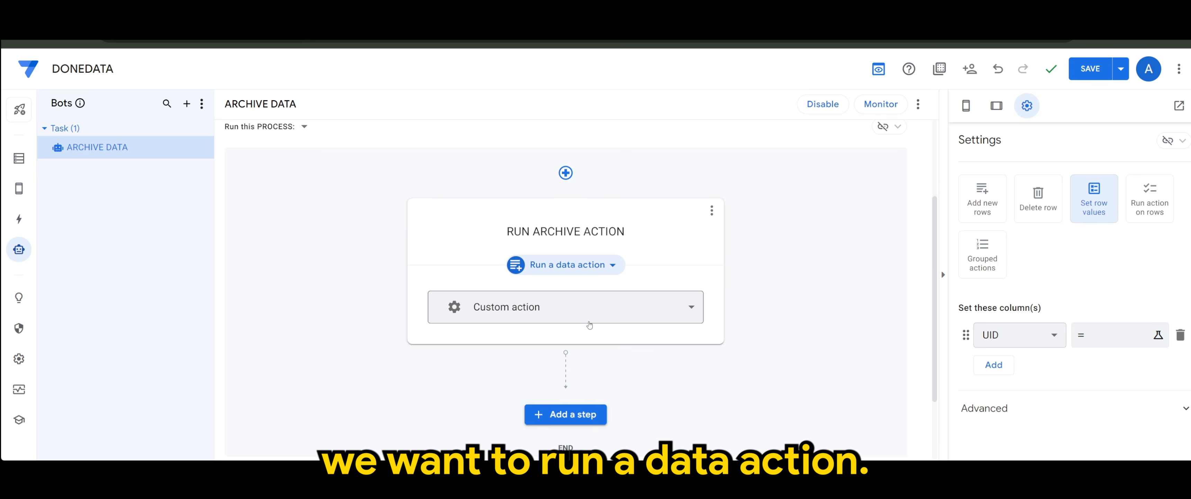
click(631, 306)
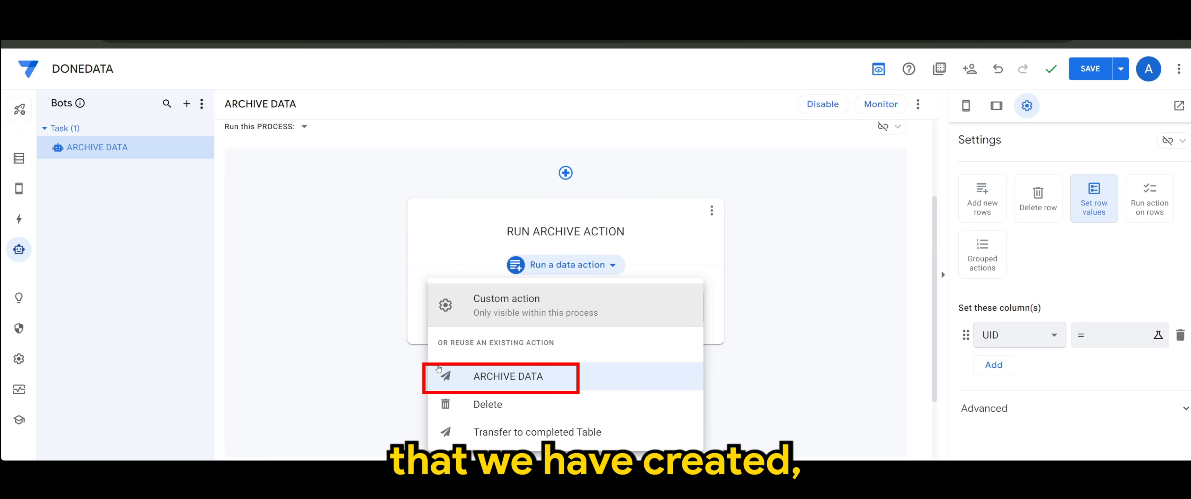
click(473, 379)
scroll(1031, 325, down, 1)
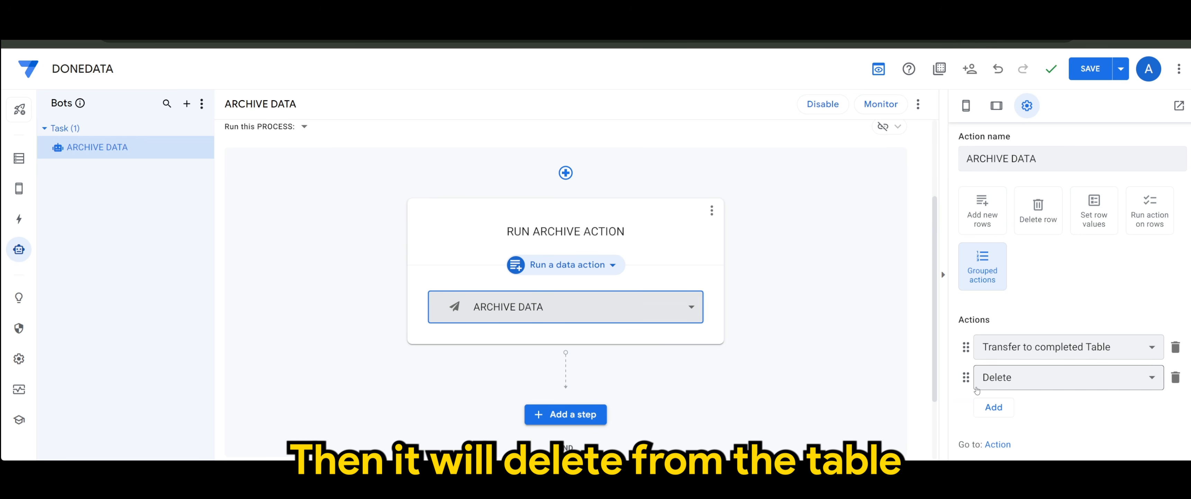
scroll(1046, 349, up, 1)
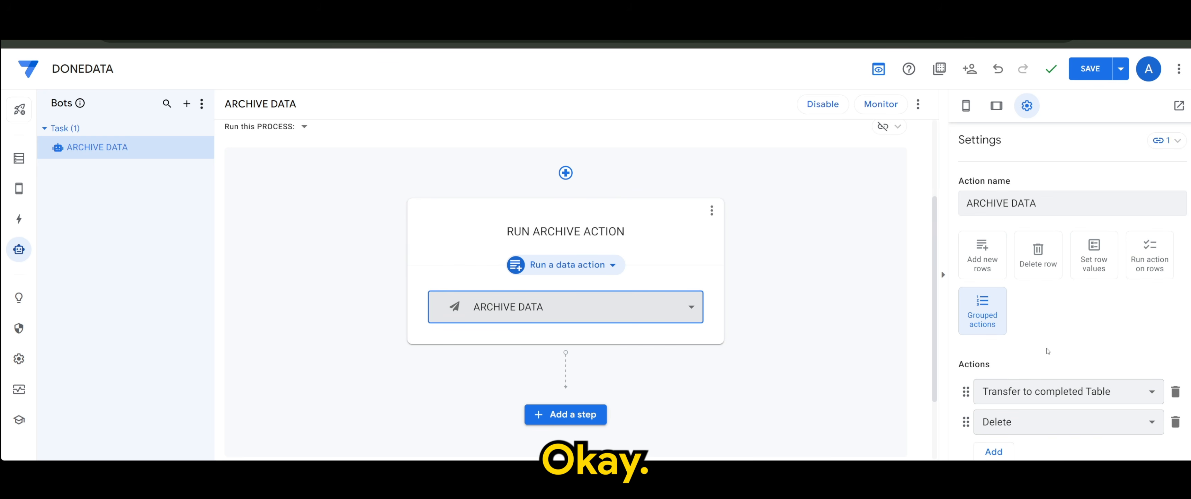
click(1090, 69)
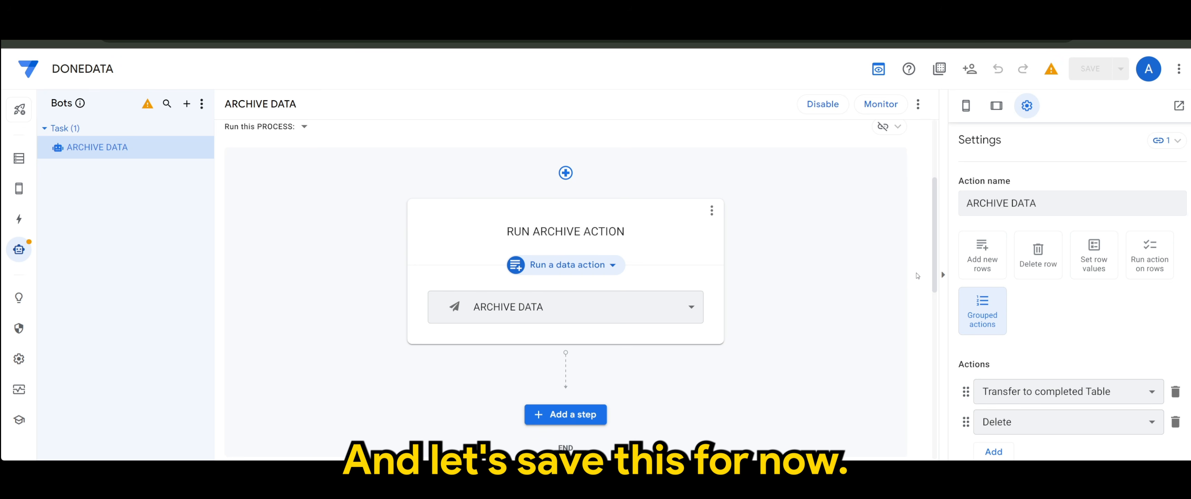
Step: Show the app in the tablet preview and check the contents of the Completed and Task views
click(997, 106)
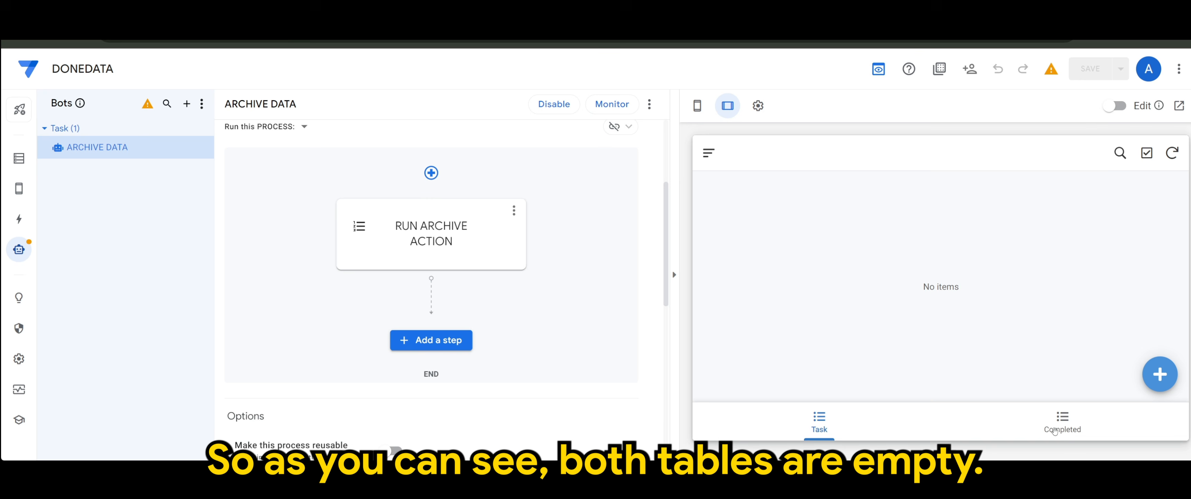
click(1067, 428)
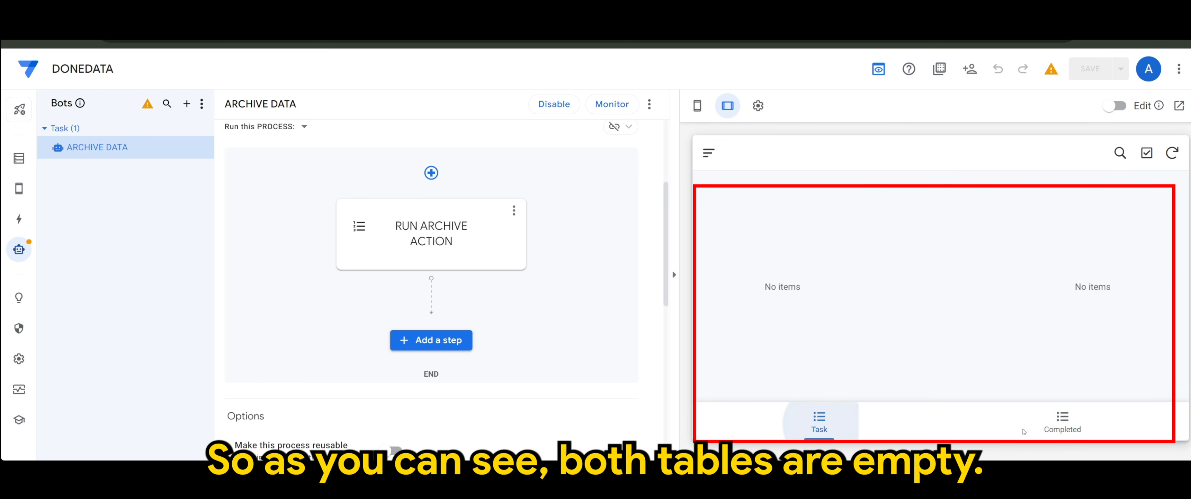
click(828, 423)
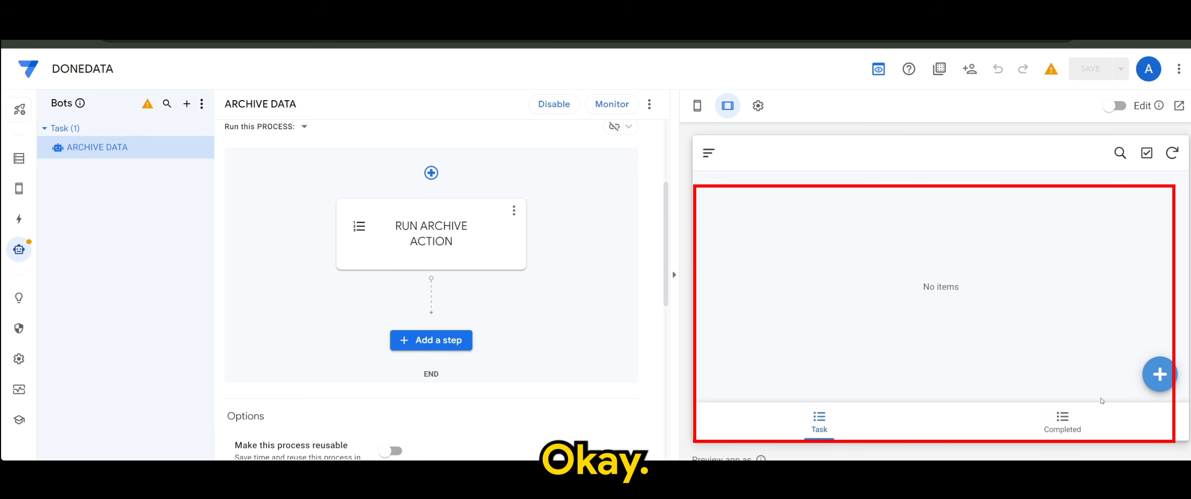
Step: Start a new record in the preview's Task view and name the task Review papers
click(1160, 374)
click(828, 295)
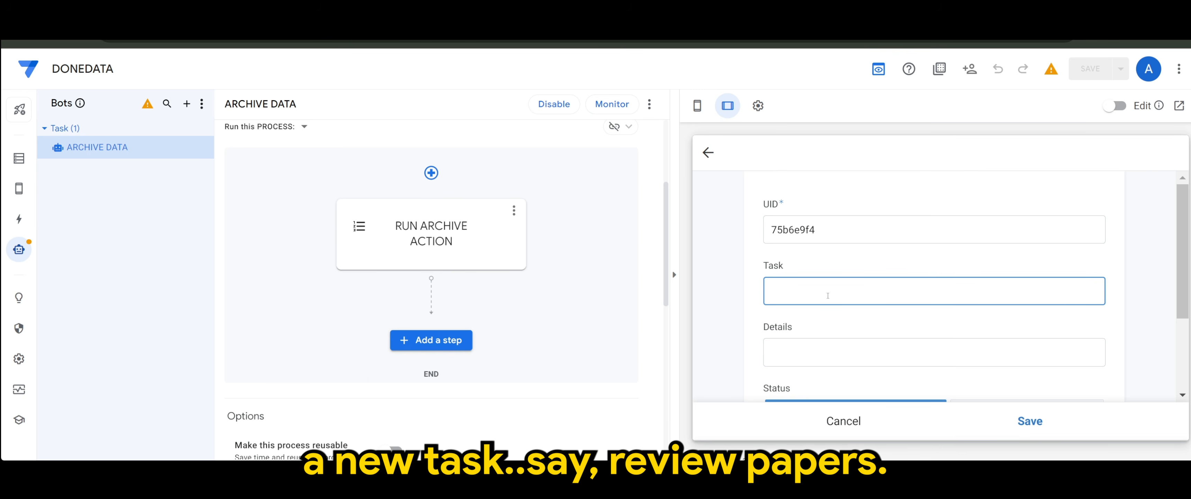
text(rEVIEW)
key(BackSpace)
key(BackSpace)
key(BackSpace)
key(BackSpace)
key(BackSpace)
key(BackSpace)
text(Rev)
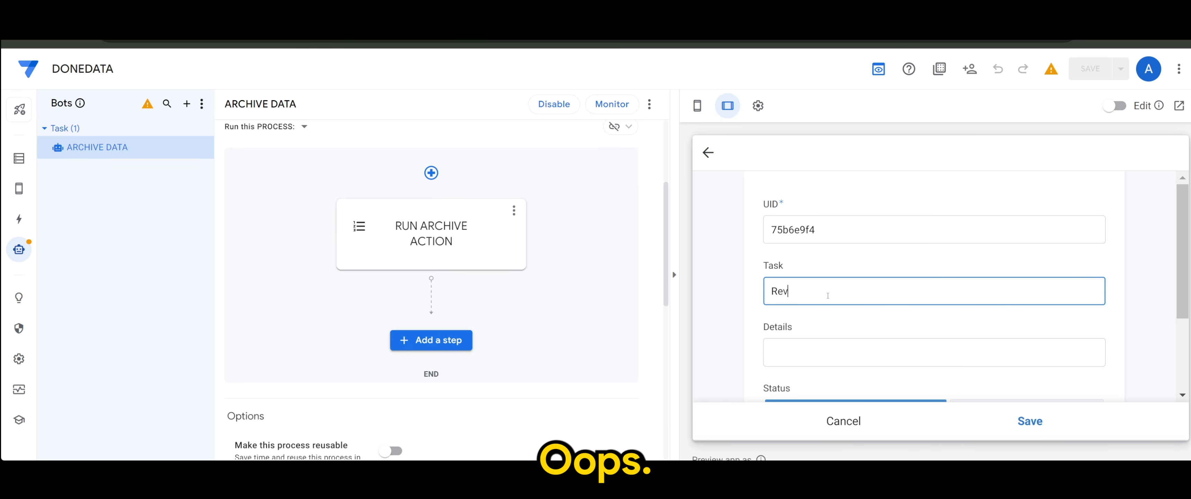
text(iew papers)
key(Tab)
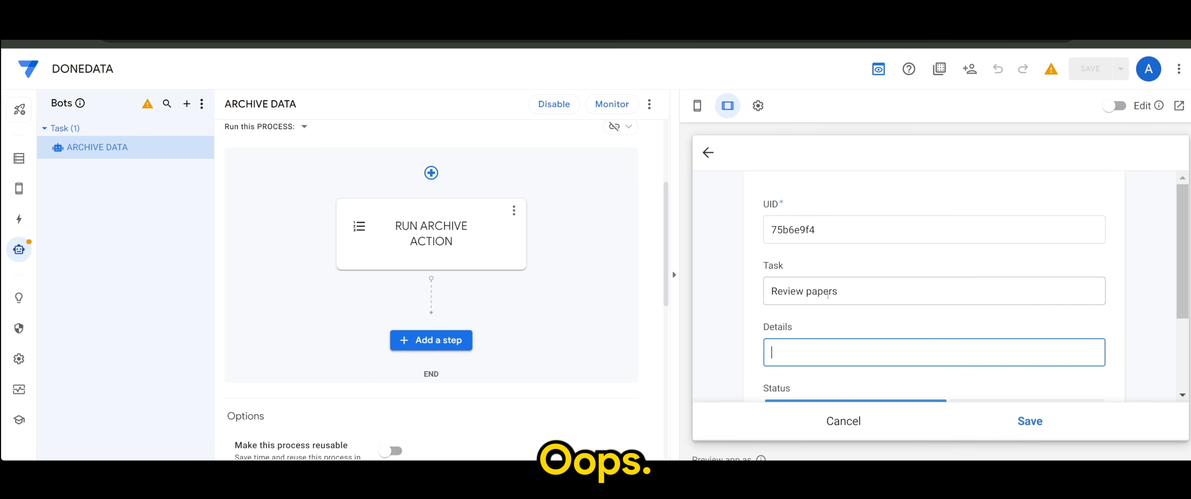
Step: Enter the details "to be done by reviewers for projects", keep the status In Progress, and save the task
text(to be )
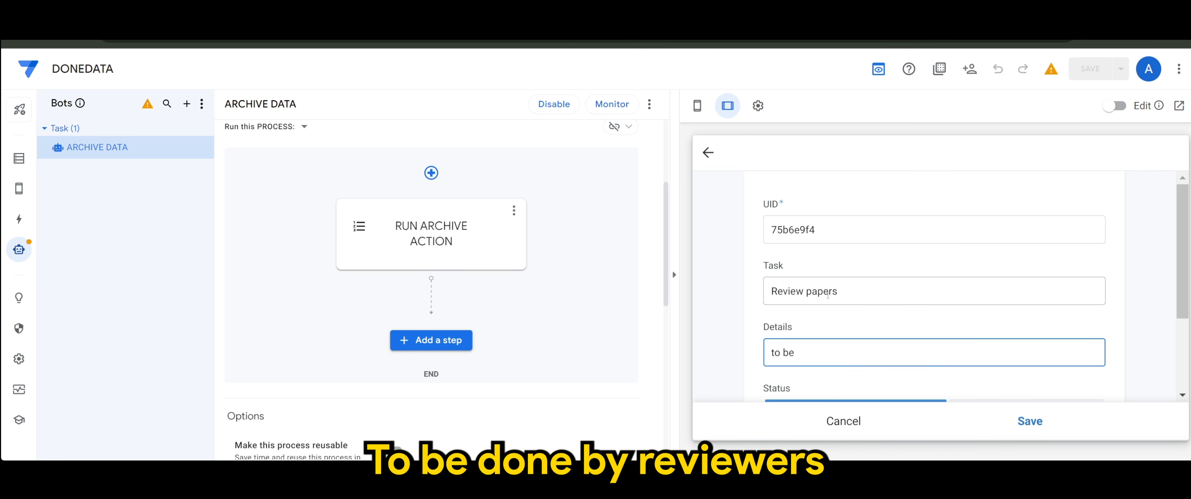
text(done byt )
text(eviewers for projects)
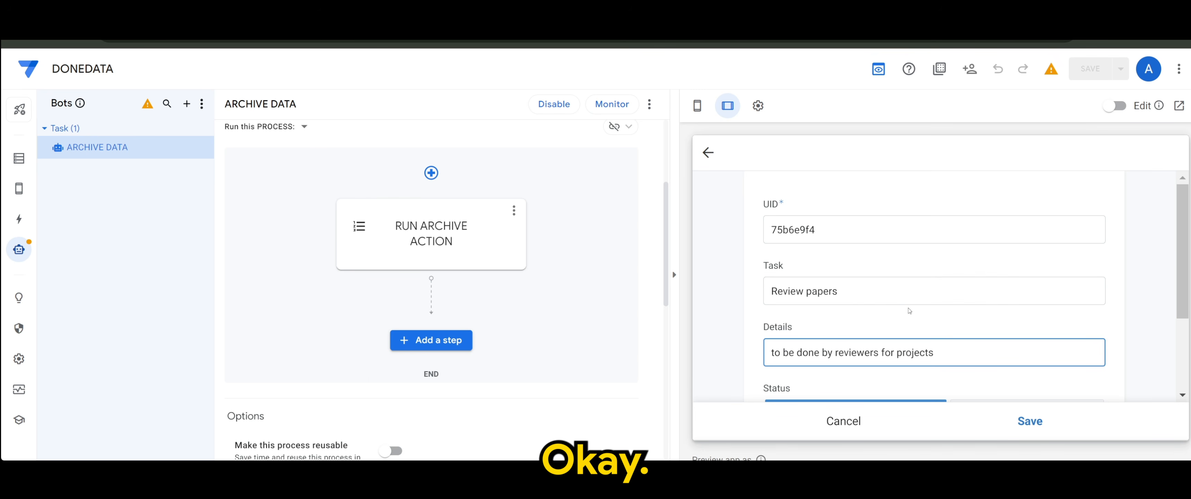
scroll(828, 295, down, 3)
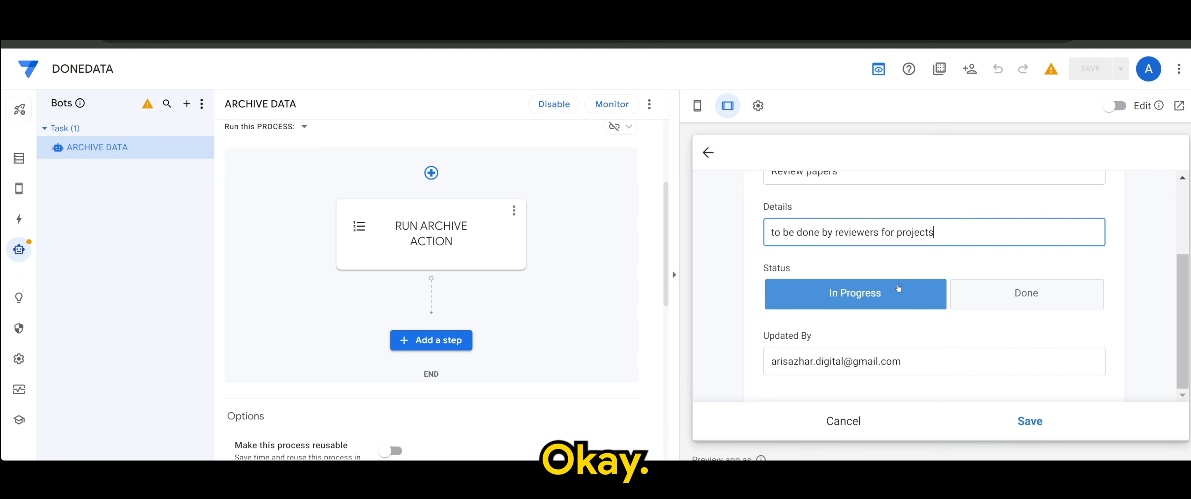
click(1031, 421)
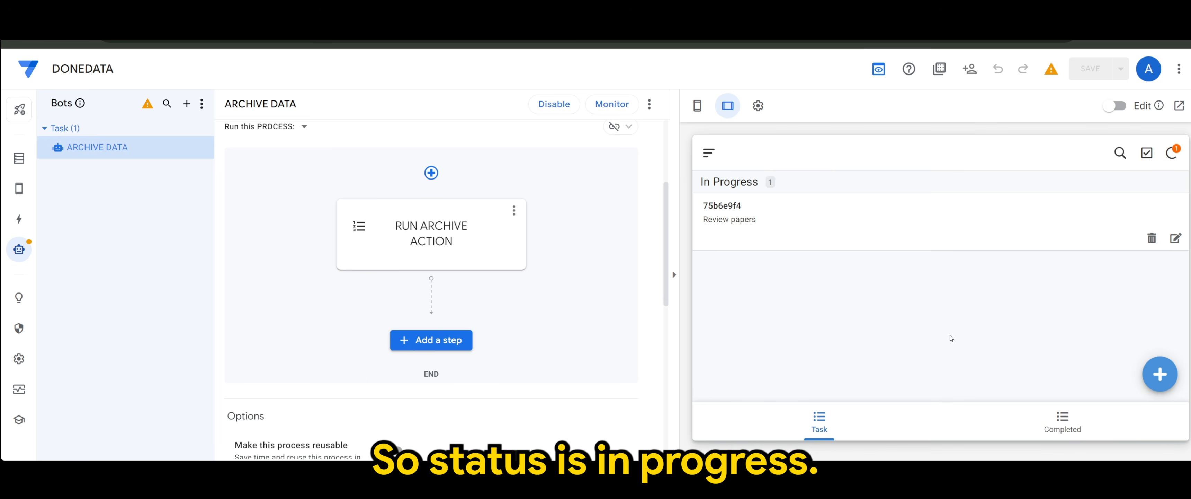
Step: Configure the Task view with Task as primary header, Status as secondary header and Updated By as summary column, and save the app
click(19, 189)
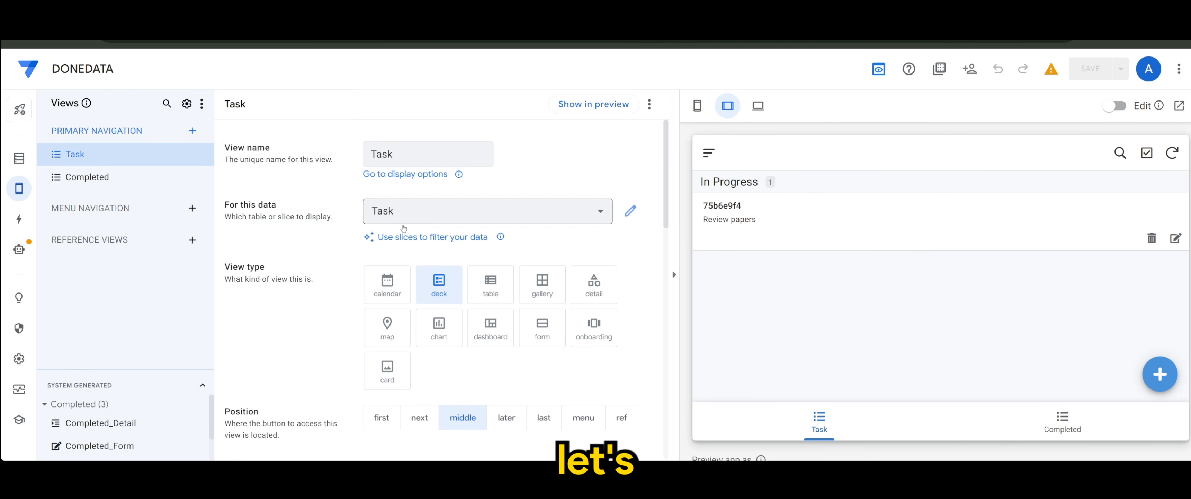
scroll(416, 286, down, 9)
click(447, 299)
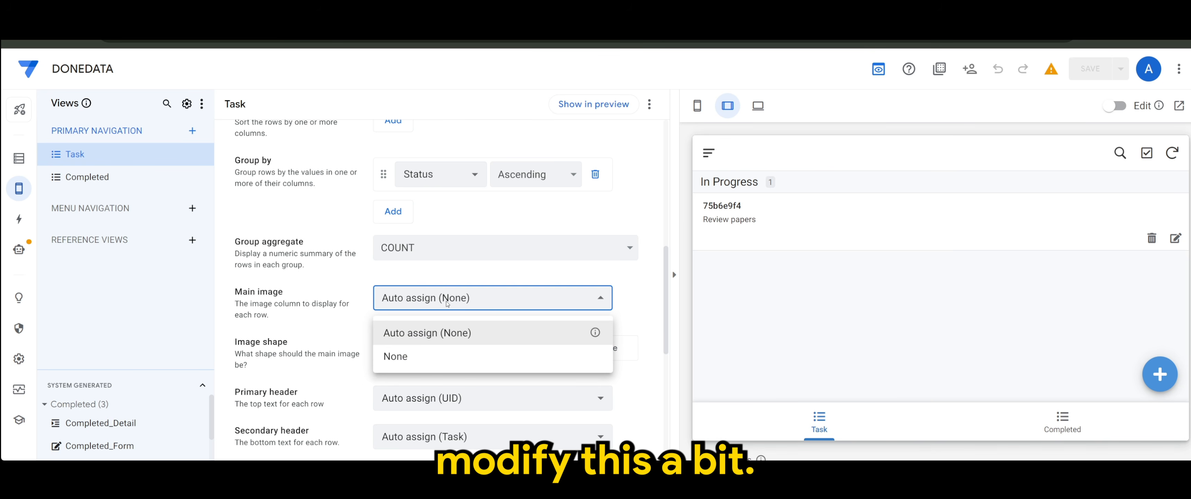
click(426, 398)
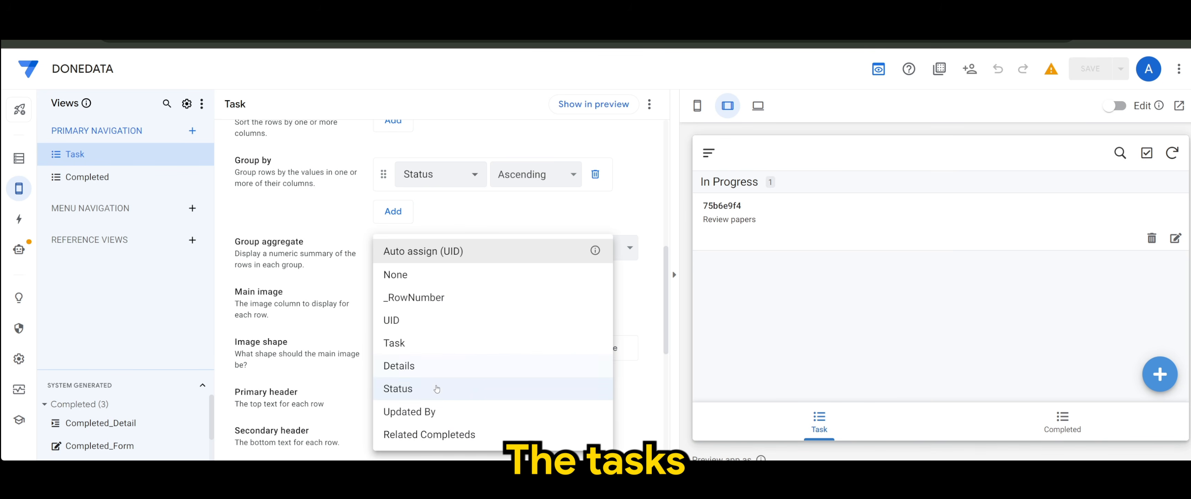
click(397, 343)
click(417, 435)
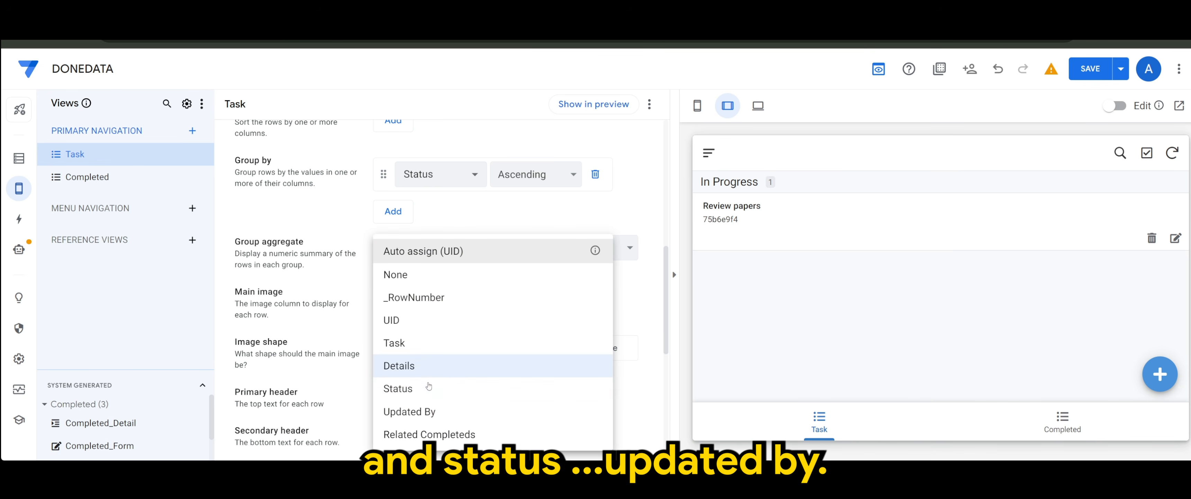
click(397, 388)
scroll(434, 398, down, 2)
click(435, 397)
click(436, 409)
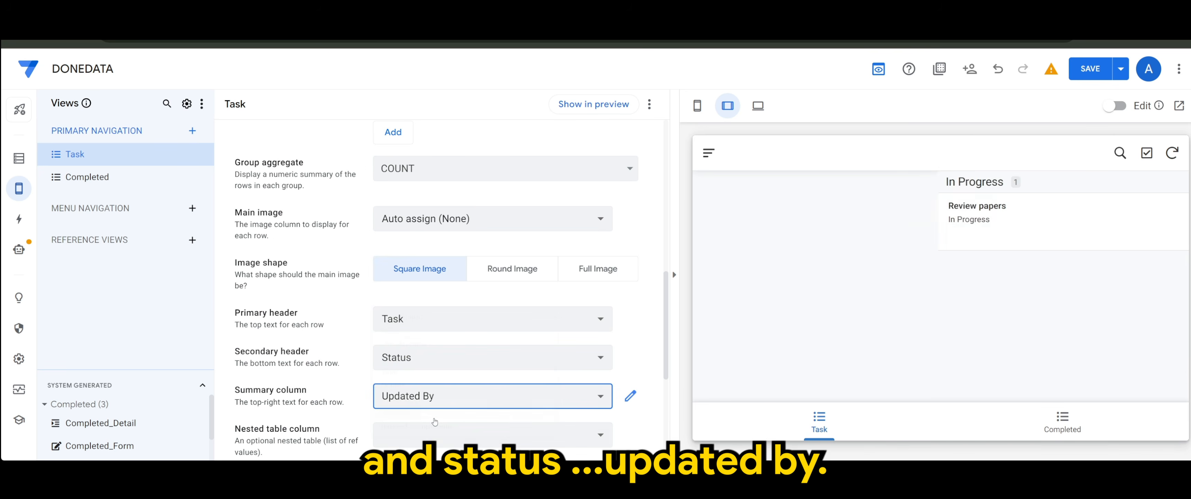
click(1090, 68)
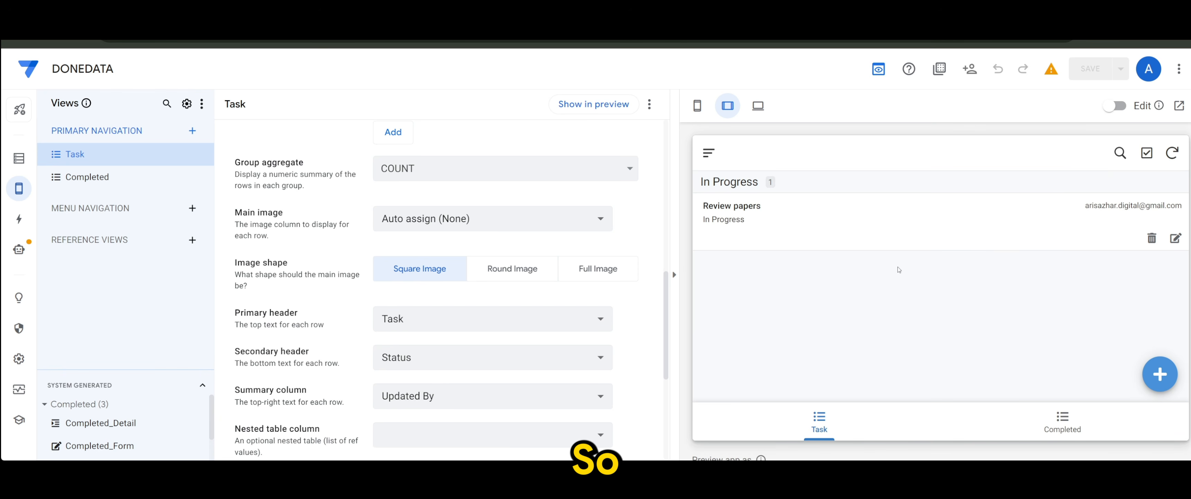
Step: Change the Review papers task's status to Done, save it, and check the Task and Completed views
click(929, 224)
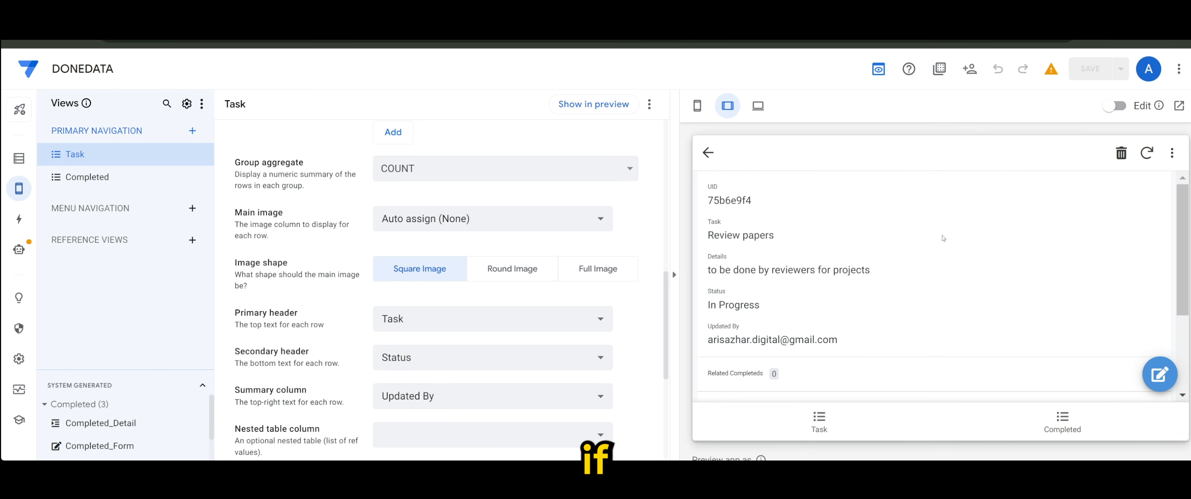
scroll(1060, 295, down, 5)
click(1160, 378)
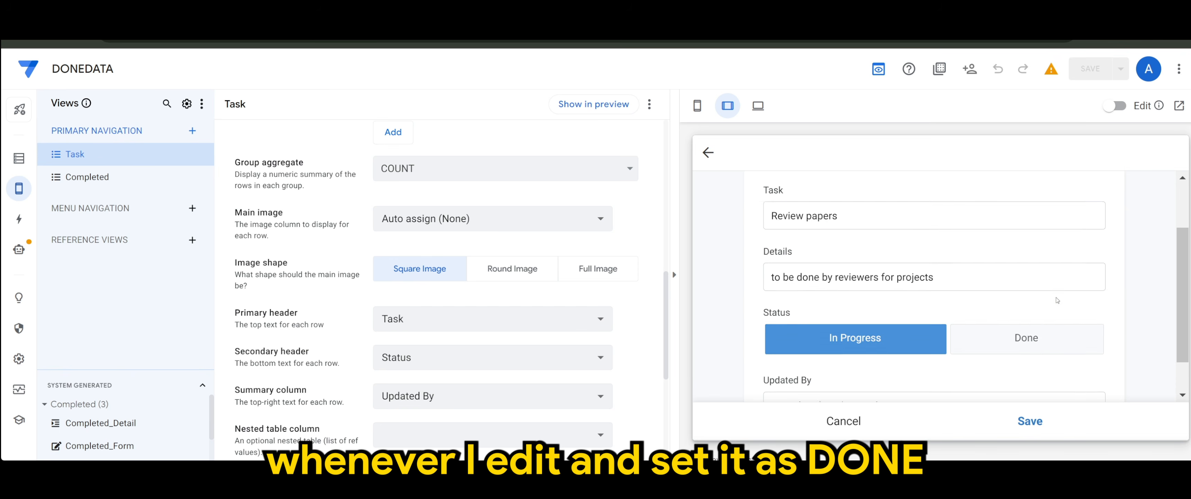
scroll(1027, 330, down, 2)
click(1027, 298)
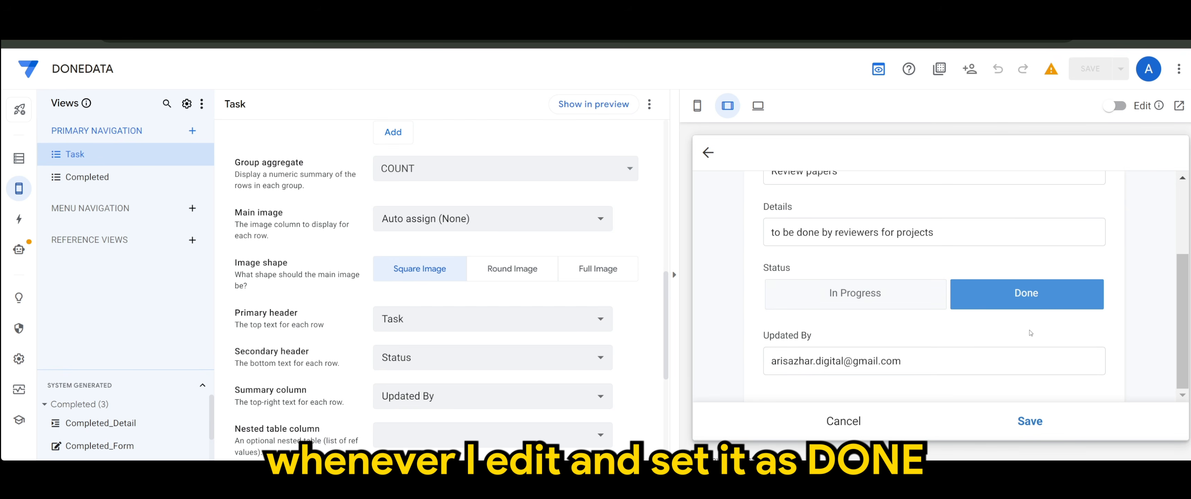
click(1043, 425)
click(819, 421)
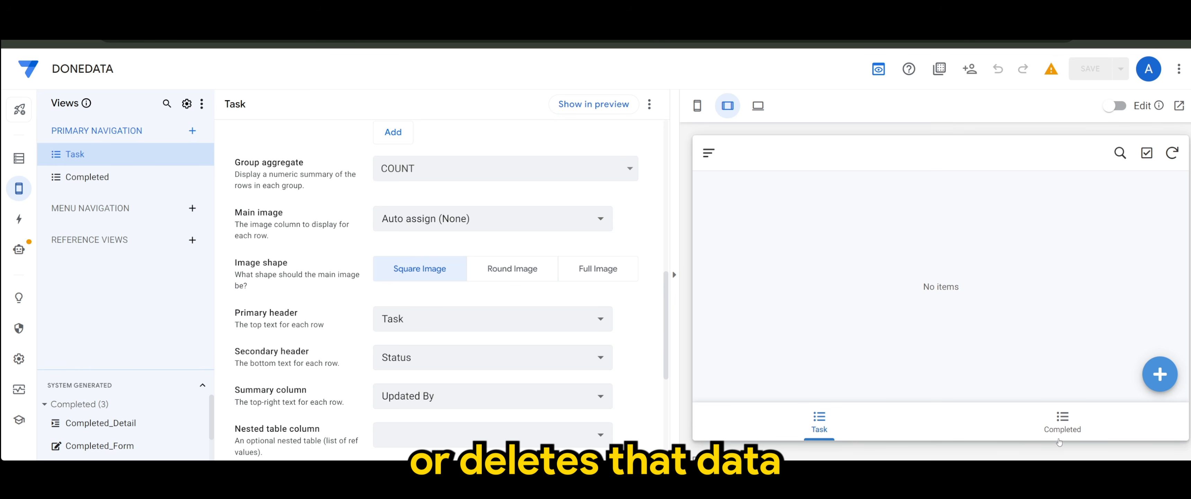
click(1062, 427)
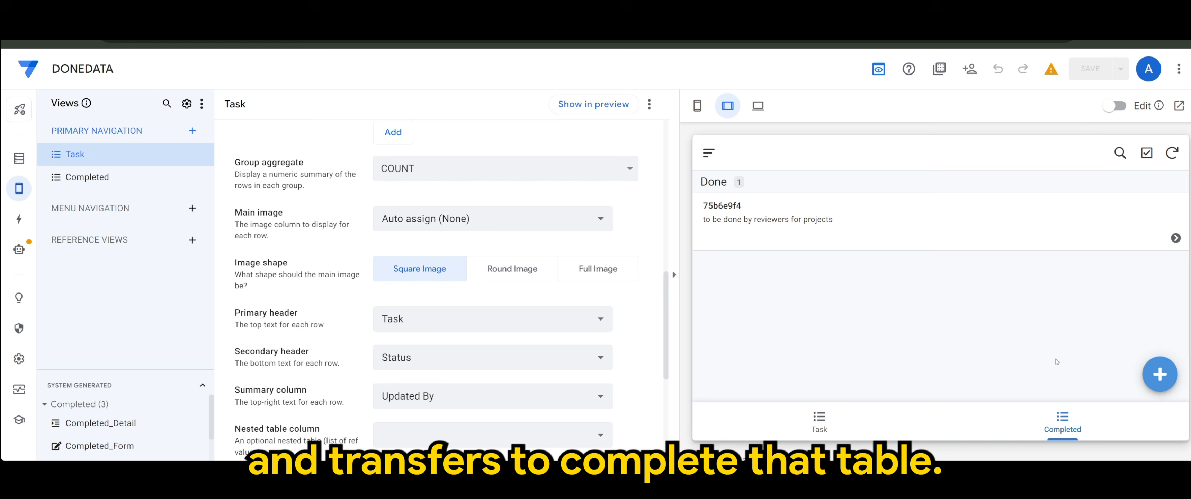
Step: Configure the Completed view with Task as primary header, Status as secondary header and Updated By as summary column, and save the app
click(93, 178)
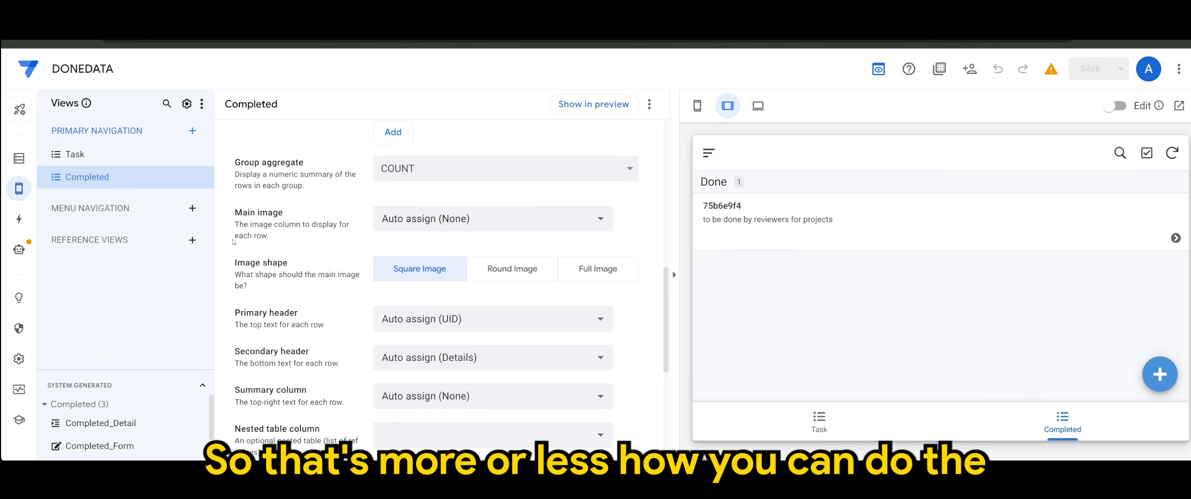
scroll(433, 298, down, 10)
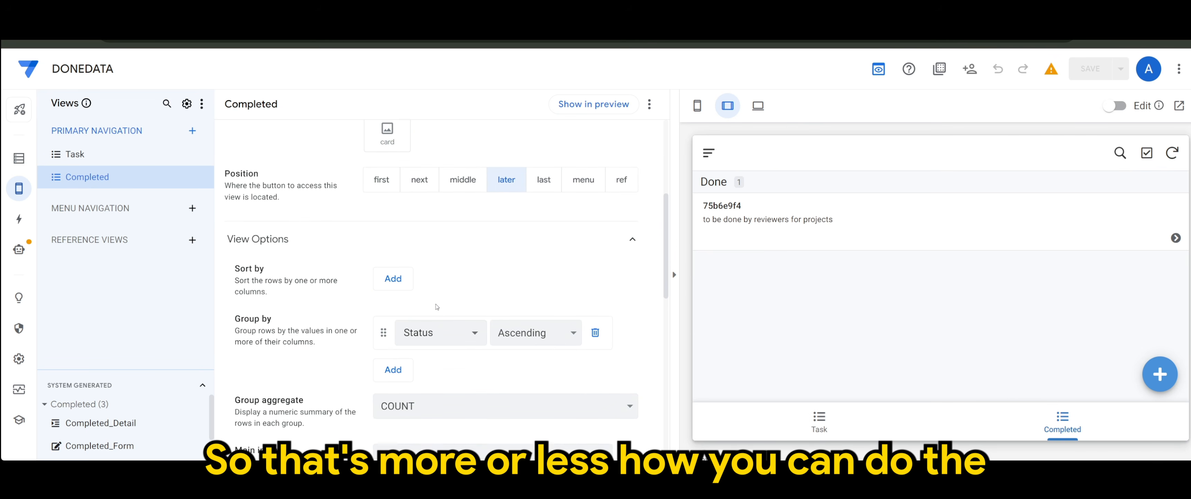
click(433, 330)
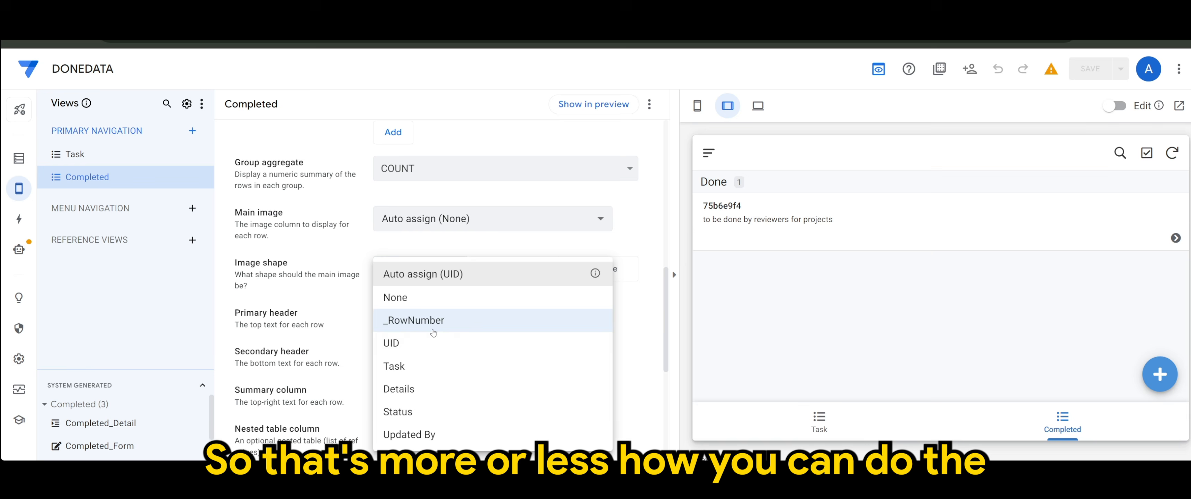
click(418, 367)
click(421, 356)
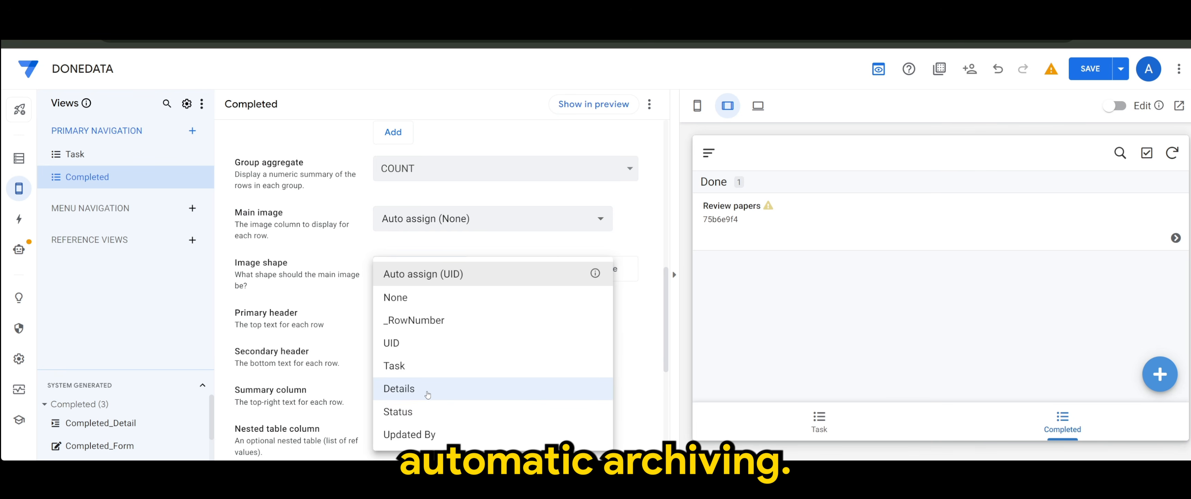
click(421, 412)
click(463, 395)
click(407, 434)
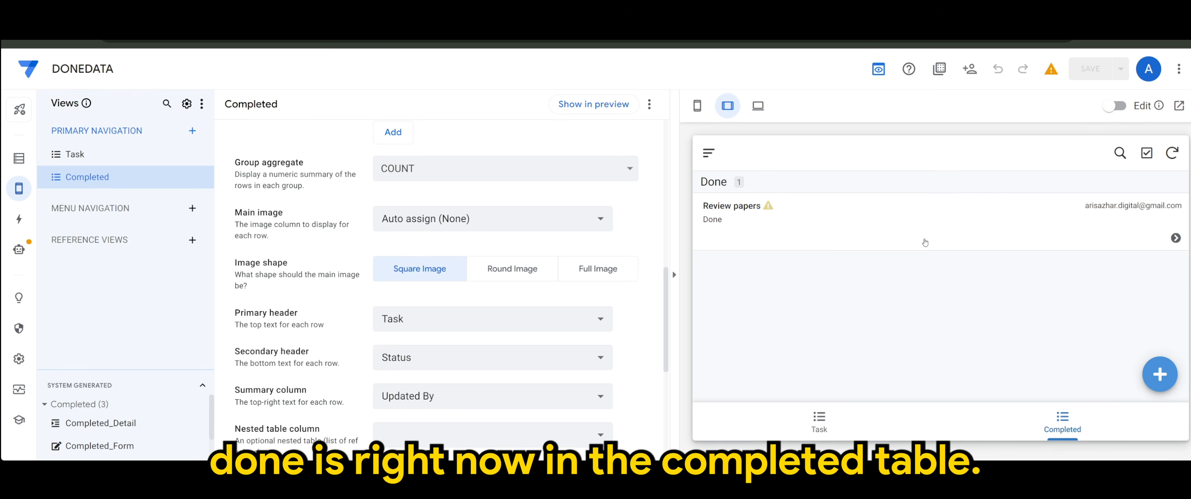
Step: Add a second In Progress task named Try it out with the details "don't forget to subscribe", and save it
click(832, 416)
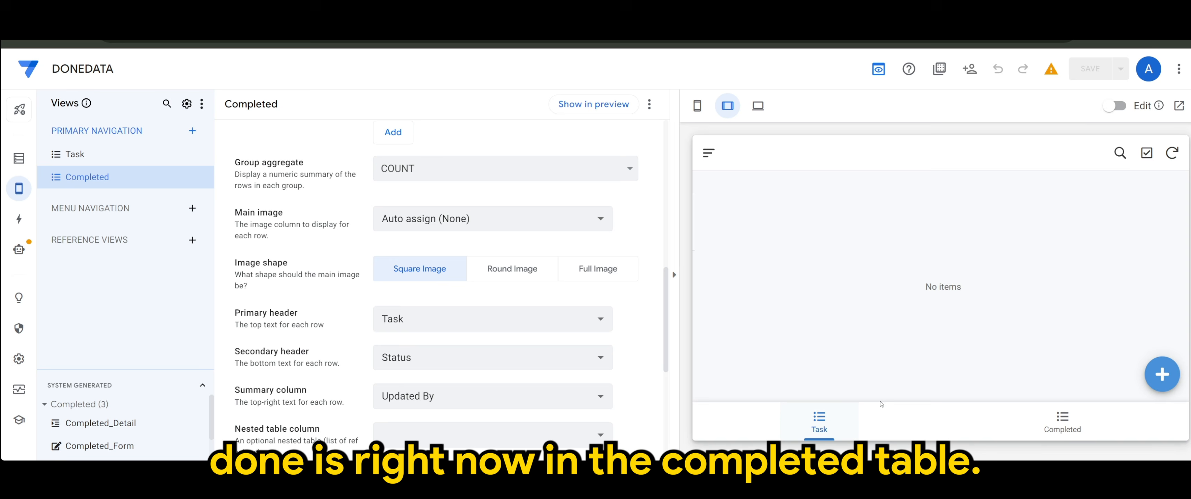
click(1160, 374)
click(875, 277)
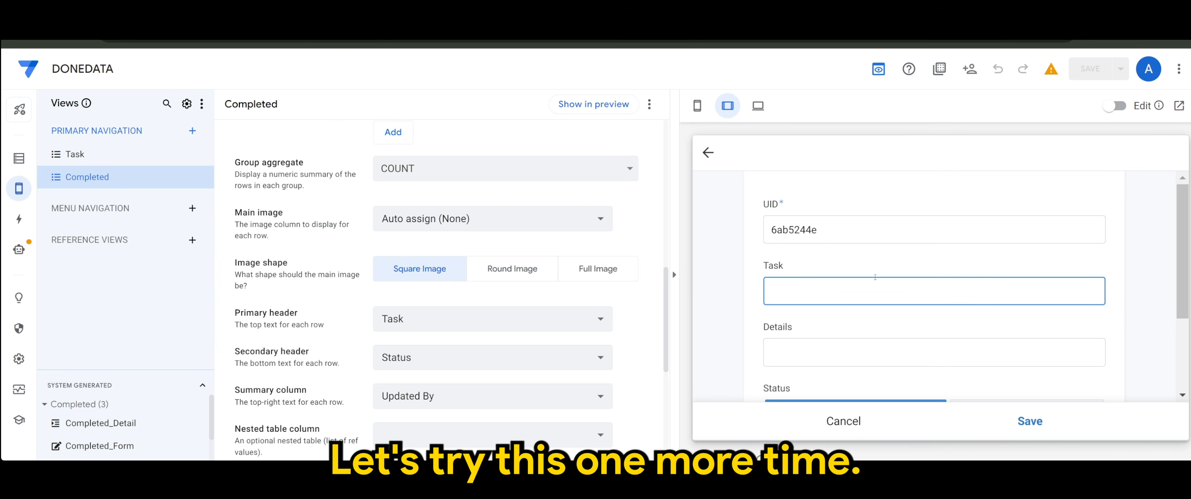
text(Try it out)
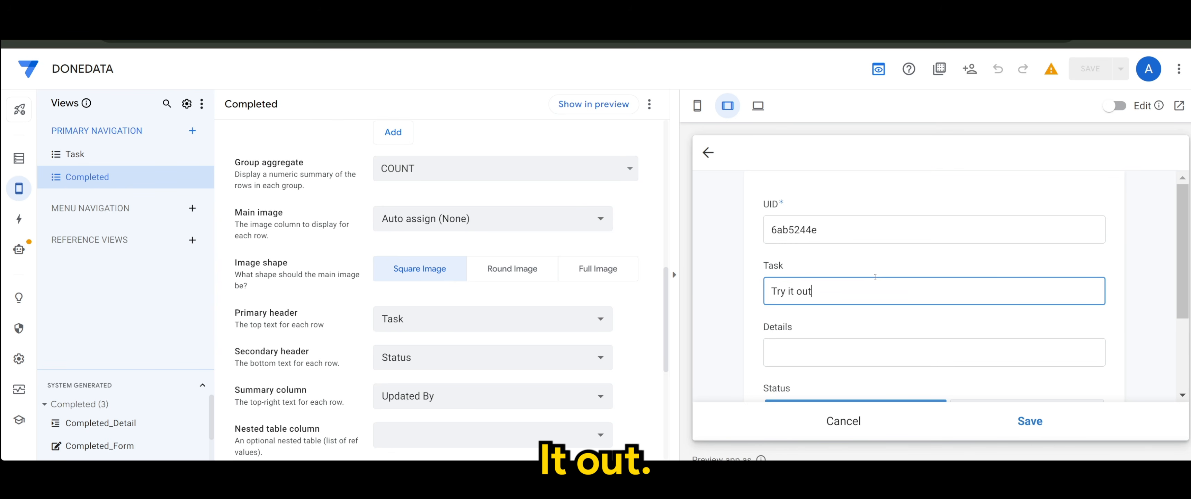
key(Tab)
text(dont )
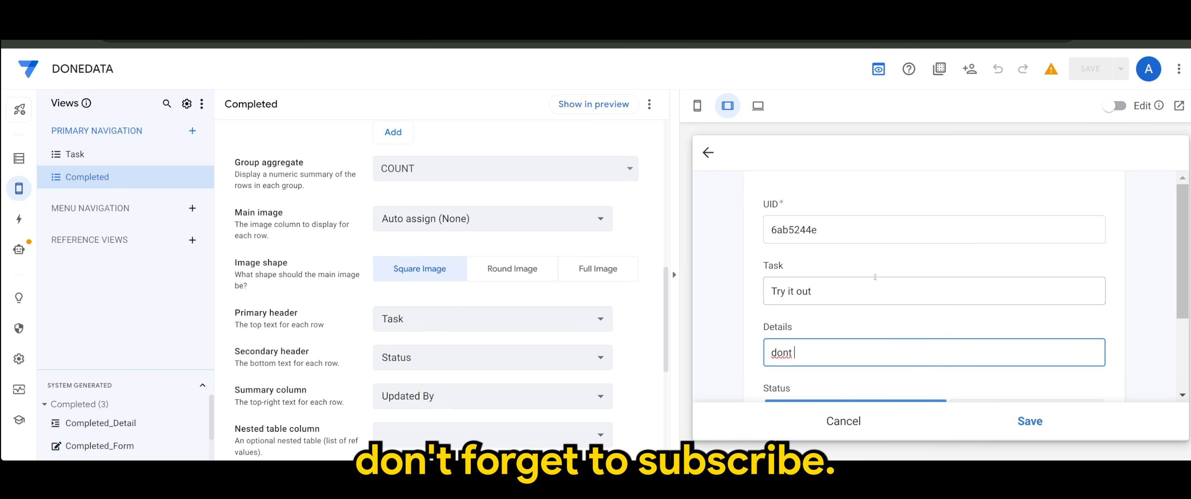
text(forget to subscribe)
scroll(949, 321, down, 3)
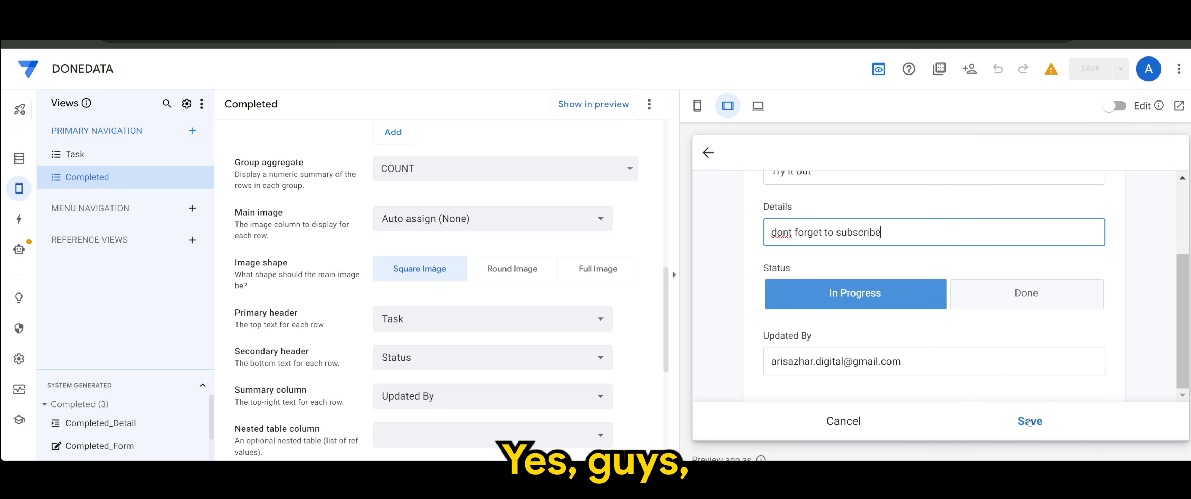
double_click(779, 234)
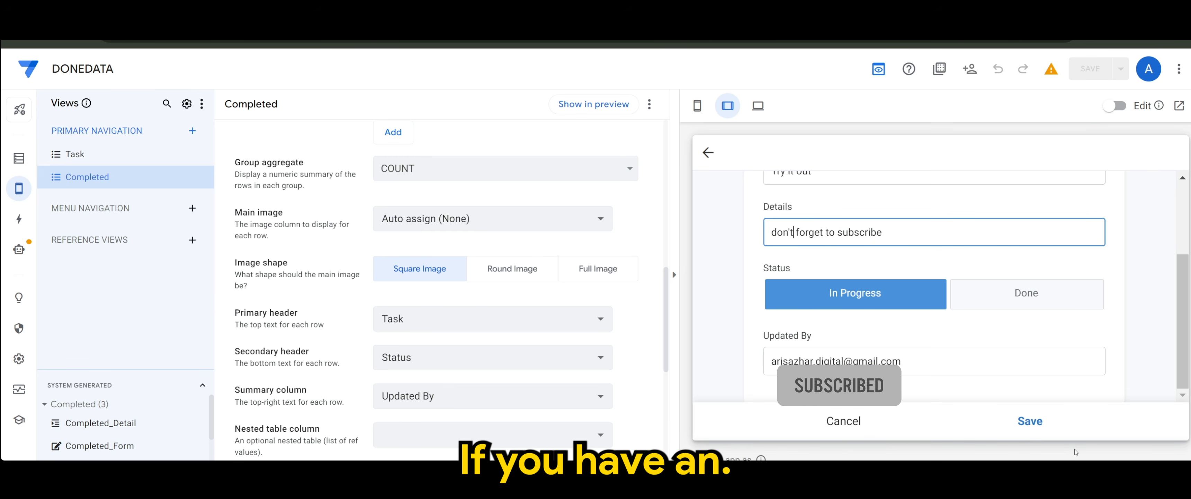
click(1030, 420)
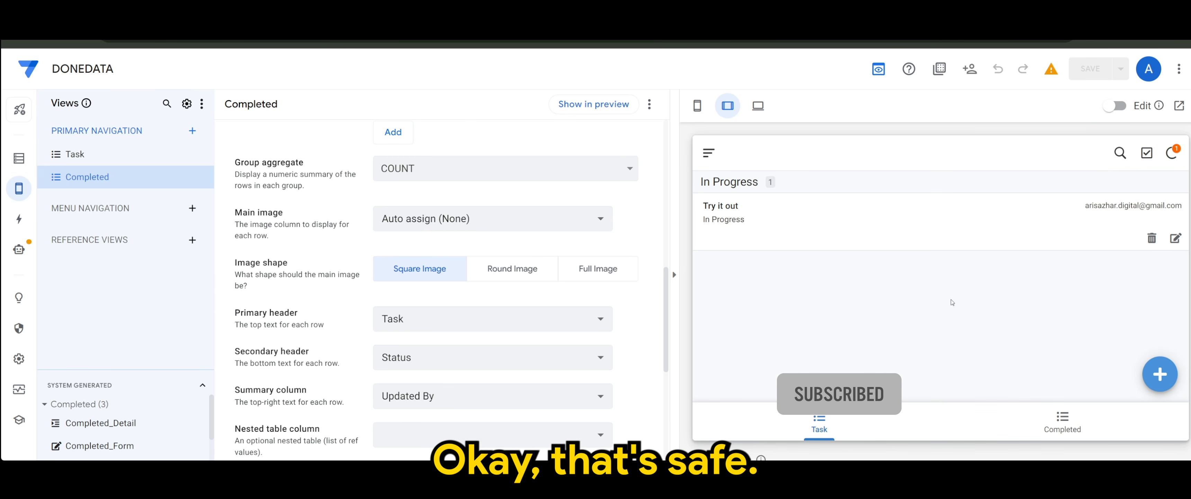
Step: Change the Try it out task's status to Done, save it, and check the Completed view
click(1176, 238)
scroll(982, 332, down, 2)
scroll(983, 333, down, 1)
click(1025, 296)
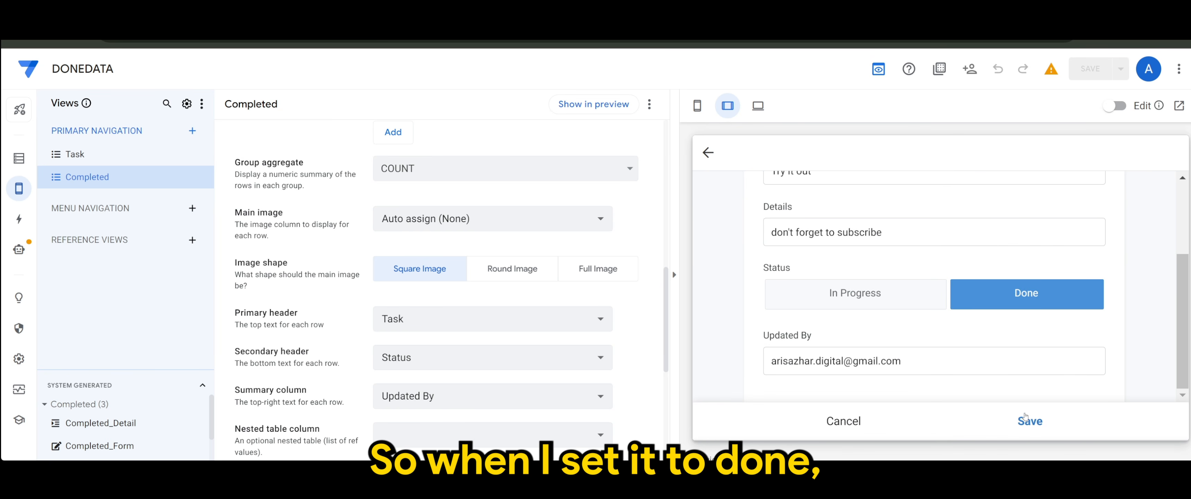
click(1026, 418)
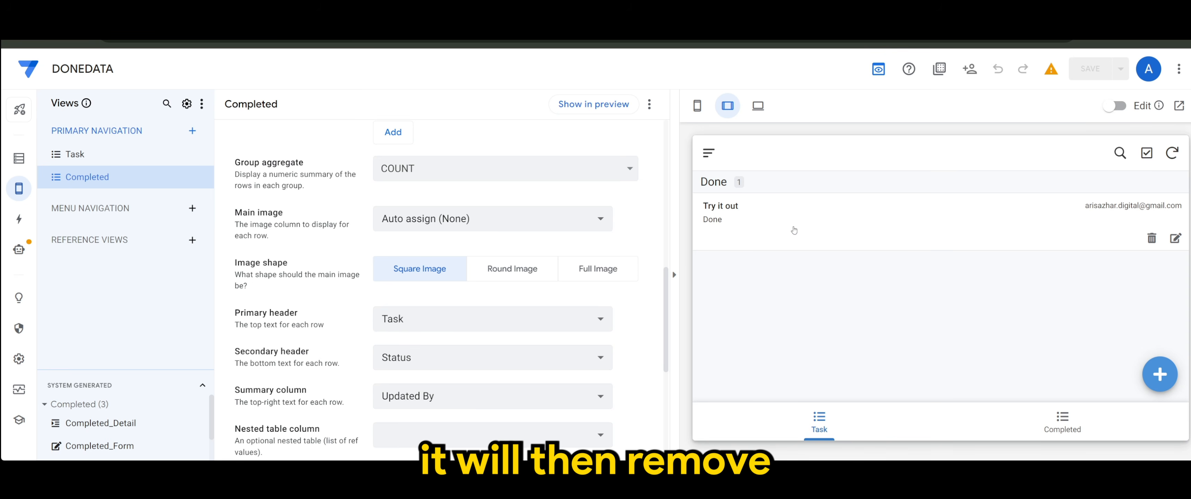
click(1064, 429)
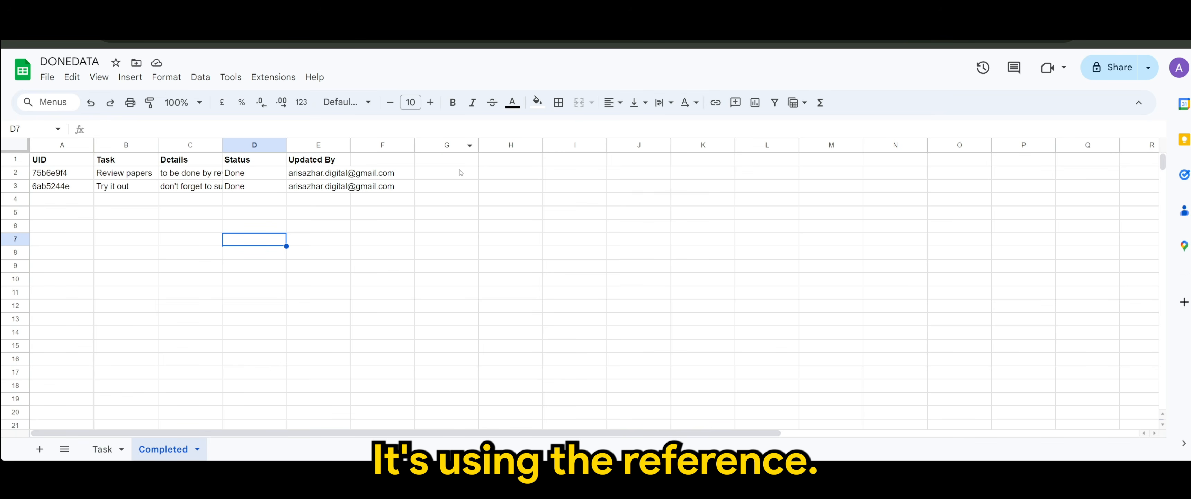
Step: Examine the rows on the Task and Completed sheets of the DONEDATA spreadsheet in Google Sheets
click(102, 449)
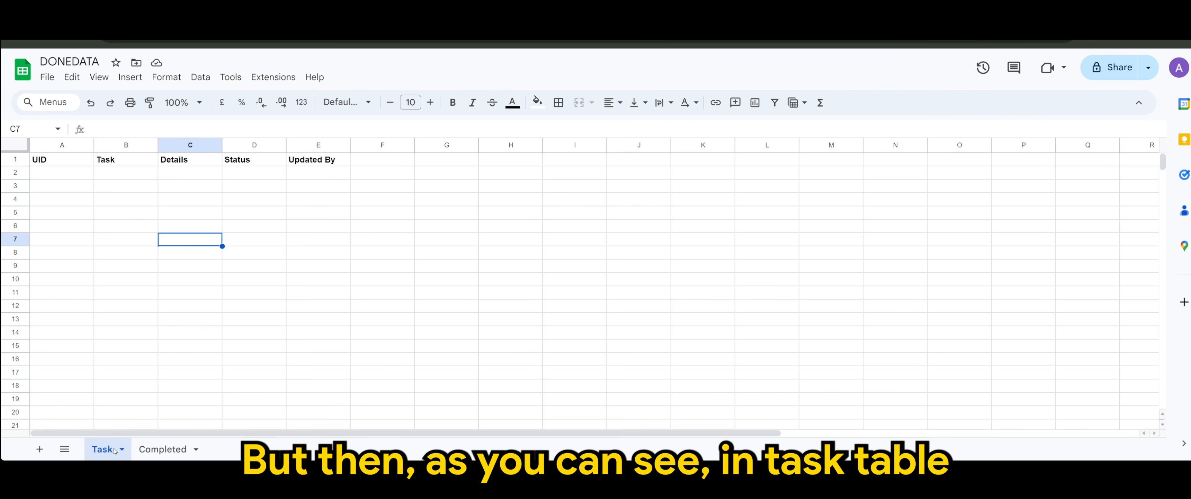
click(113, 239)
drag(71, 186, 364, 292)
click(274, 336)
click(163, 449)
click(113, 259)
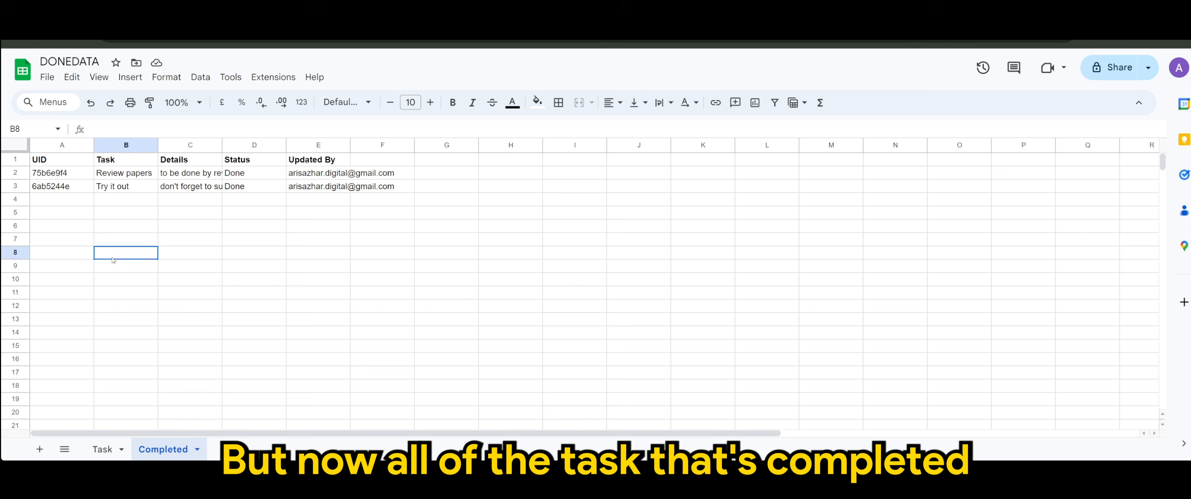
drag(62, 173, 336, 218)
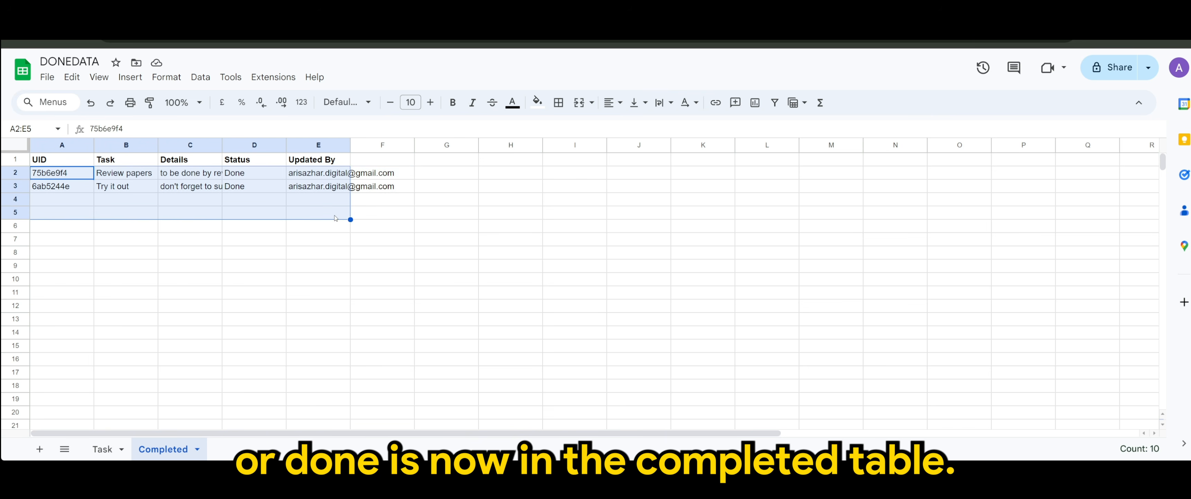
click(259, 308)
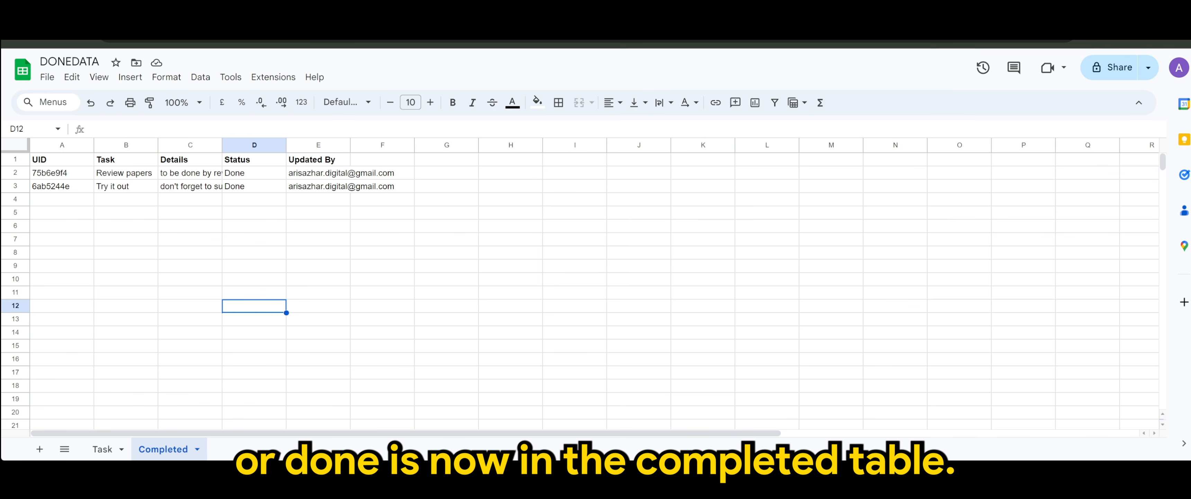